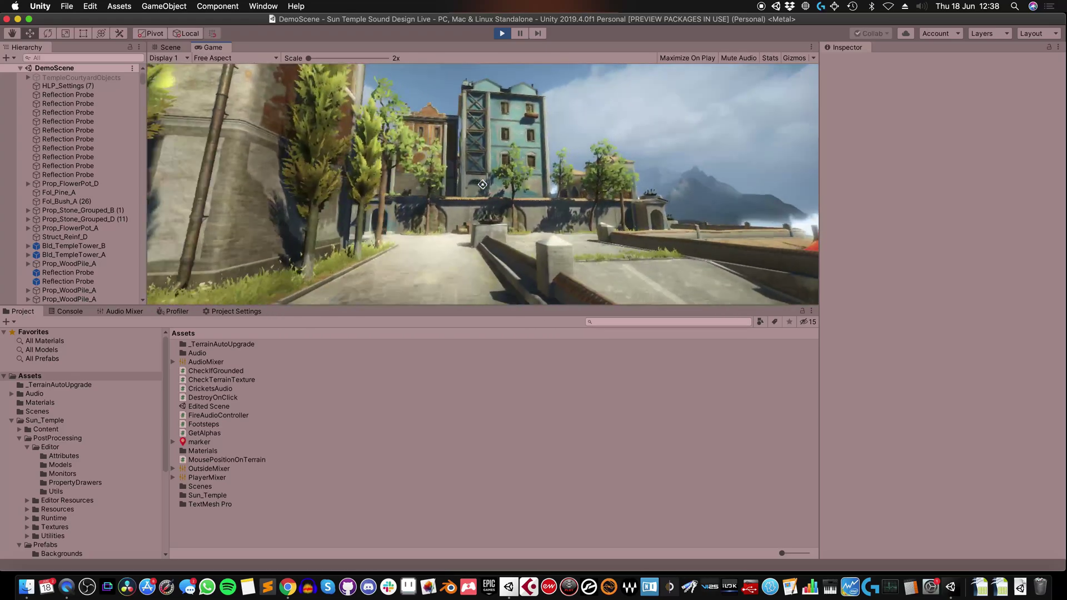
Walk through the town streets and the yellow house's rooms in play mode to examine the outdoor and indoor sound
{"action": "mouse_move", "coordinate": [482, 185]}
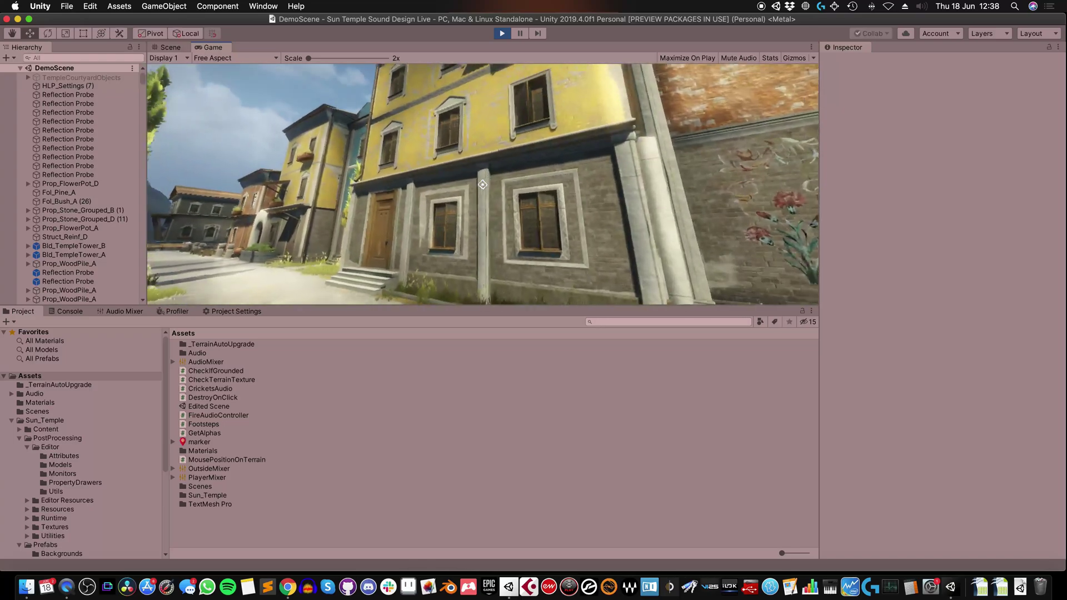
{"action": "key", "text": "w"}
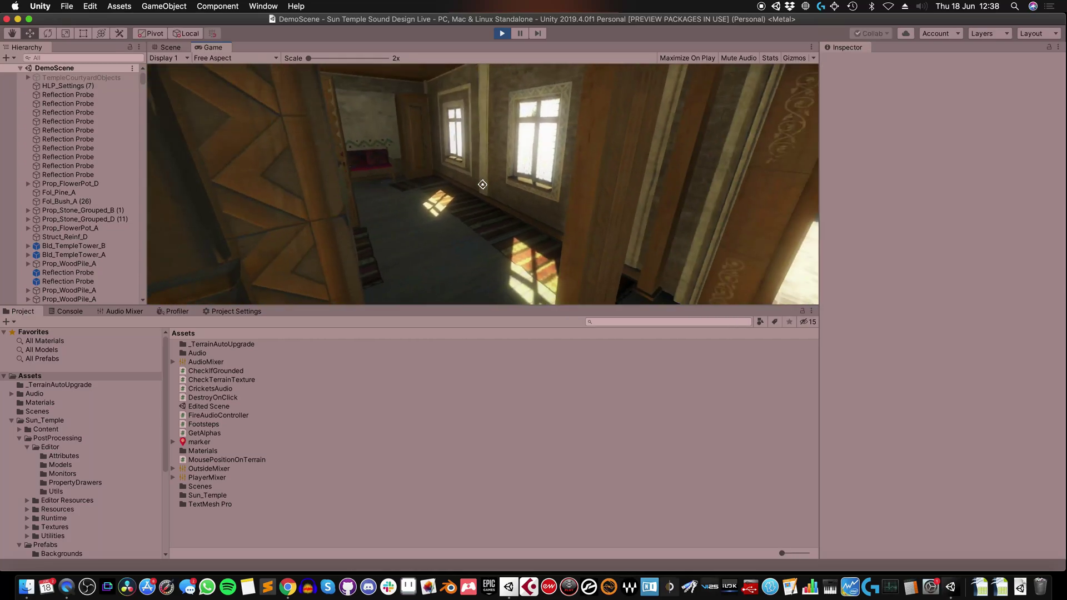
{"action": "key", "text": "w"}
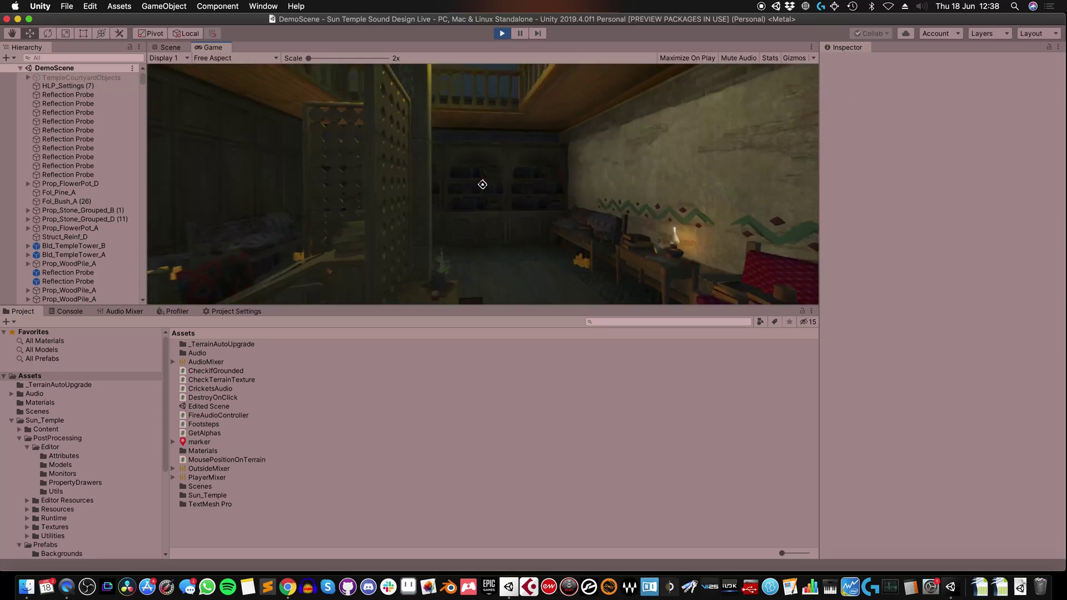
{"action": "key", "text": "w"}
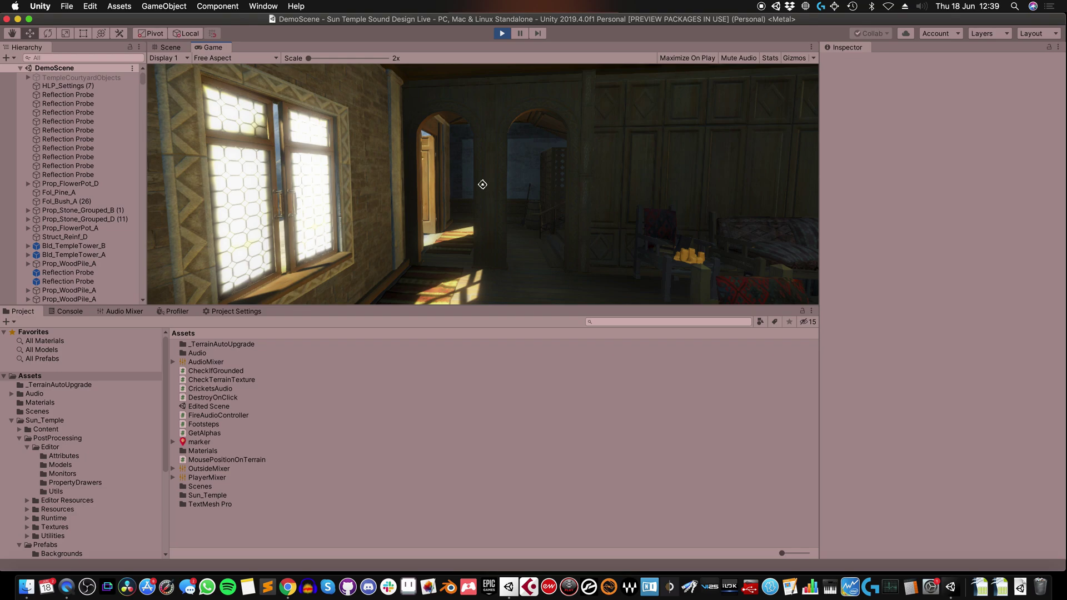
{"action": "key", "text": "w"}
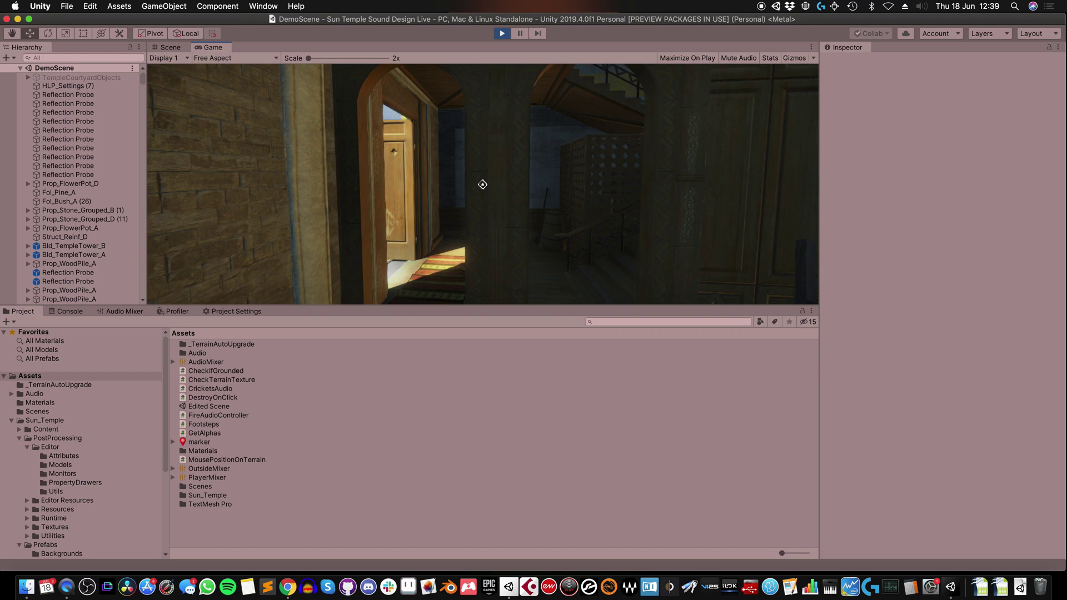
{"action": "key", "text": "w"}
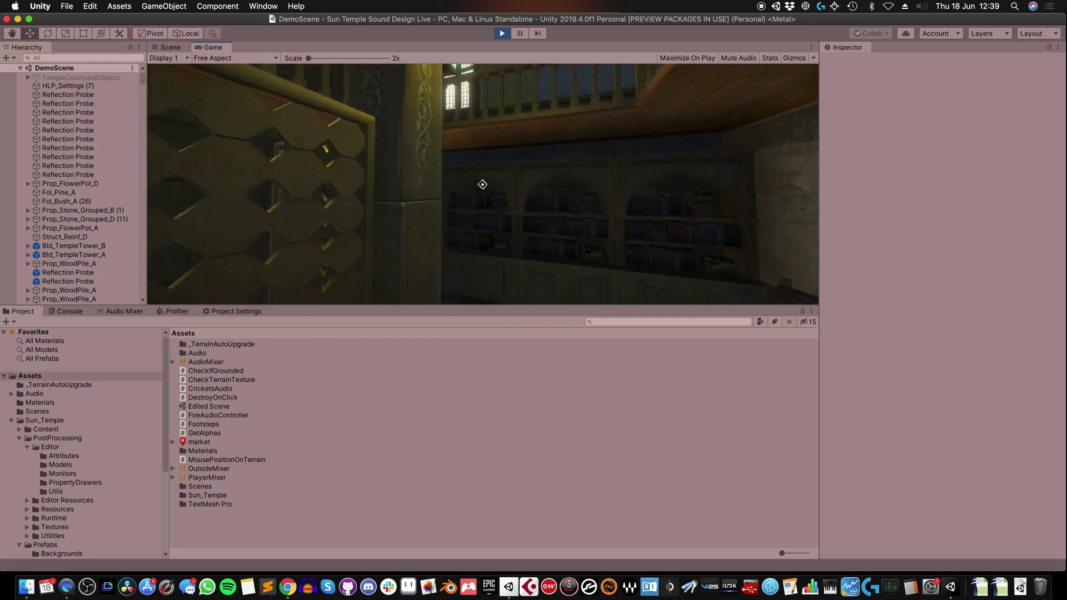
{"action": "key", "text": "w"}
{"action": "key", "text": "w"}
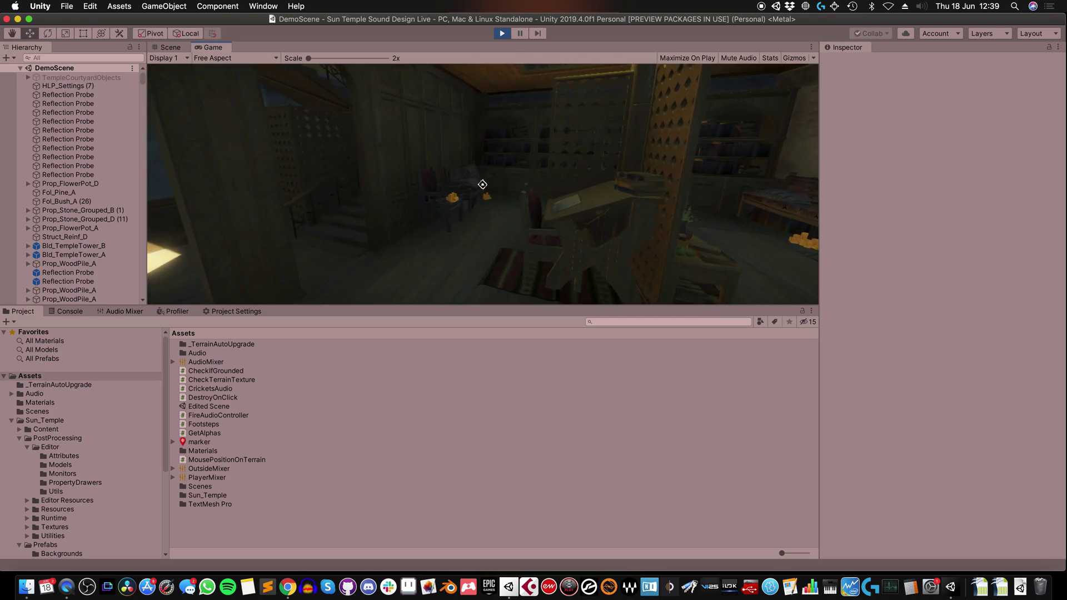
{"action": "key", "text": "w"}
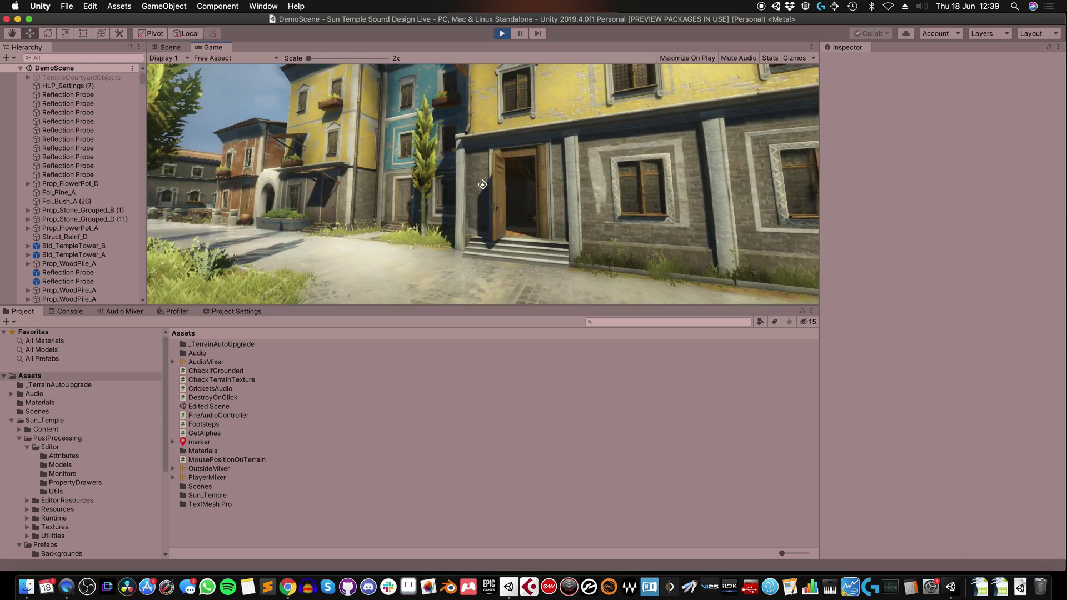
Walk back into the yellow house through its open door to compare the interior sound, and stop play mode
{"action": "key", "text": "w"}
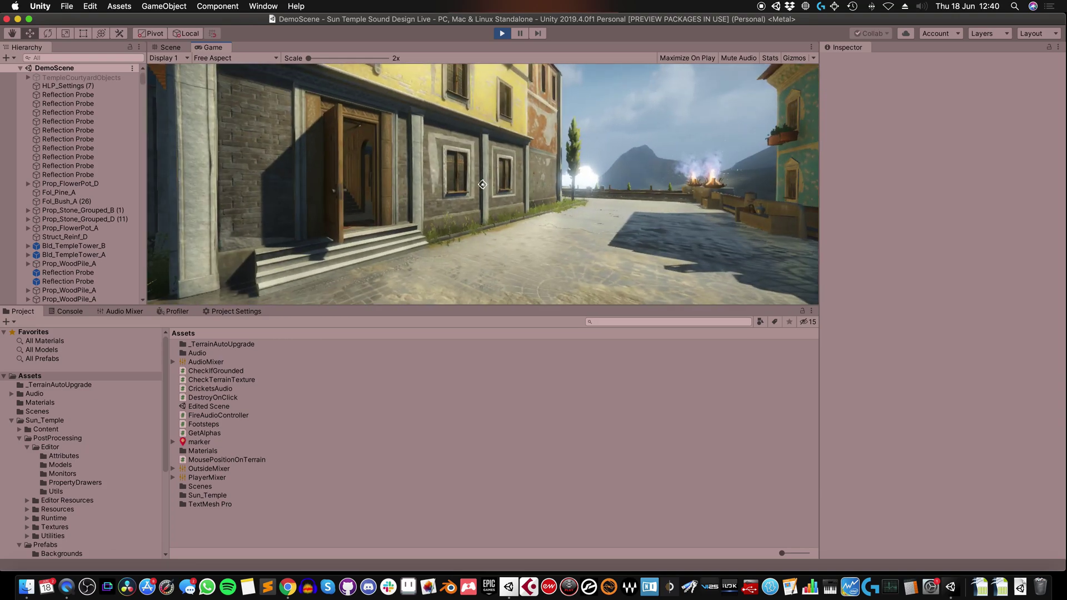
{"action": "key", "text": "w"}
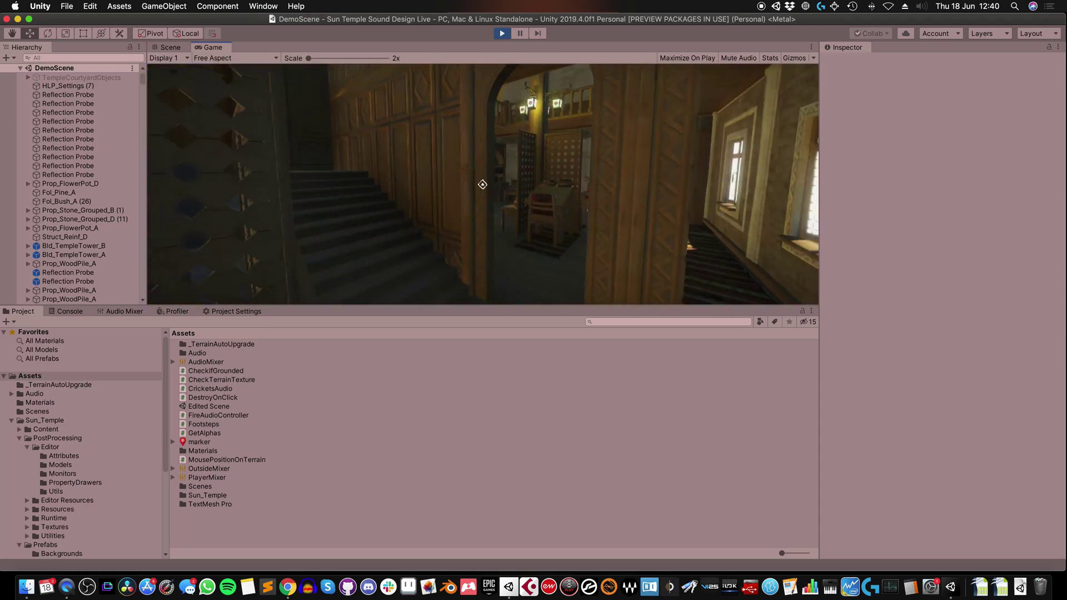
{"action": "key", "text": "Escape"}
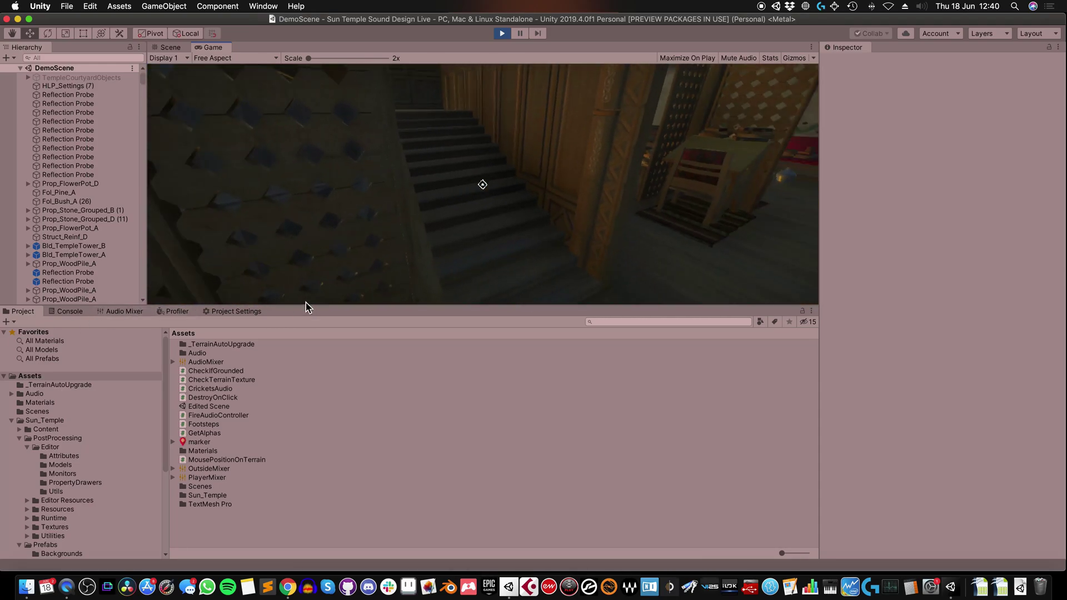
{"action": "key", "text": "super+p"}
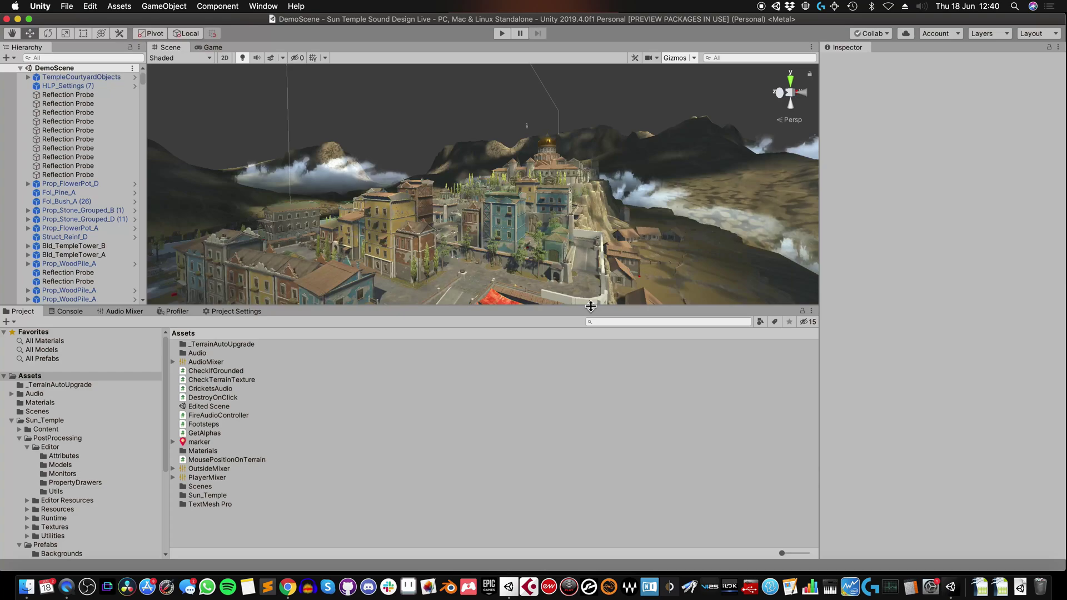
Add an Audio Reverb Zone component to the flower pot on the grass near the temple steps
{"action": "right_click_drag", "start_coordinate": [556, 204], "coordinate": [582, 365]}
{"action": "key", "text": "w"}
{"action": "left_click_drag", "start_coordinate": [585, 368], "coordinate": [547, 279], "text": "alt"}
{"action": "left_click", "coordinate": [462, 186]}
{"action": "left_click", "coordinate": [938, 349]}
{"action": "type", "text": "reverb"}
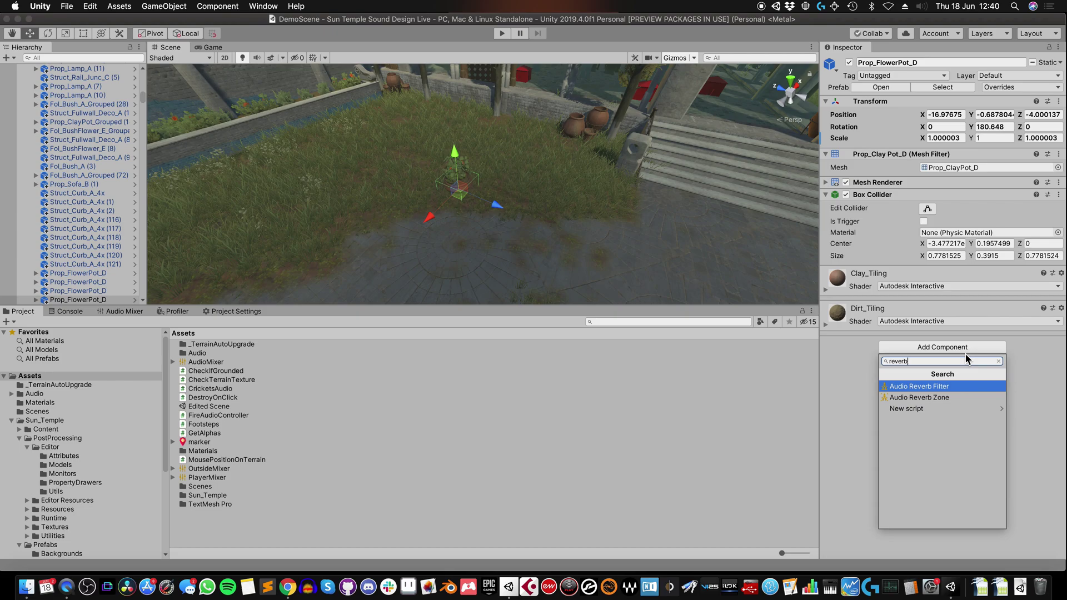
{"action": "key", "text": "Down"}
{"action": "key", "text": "Return"}
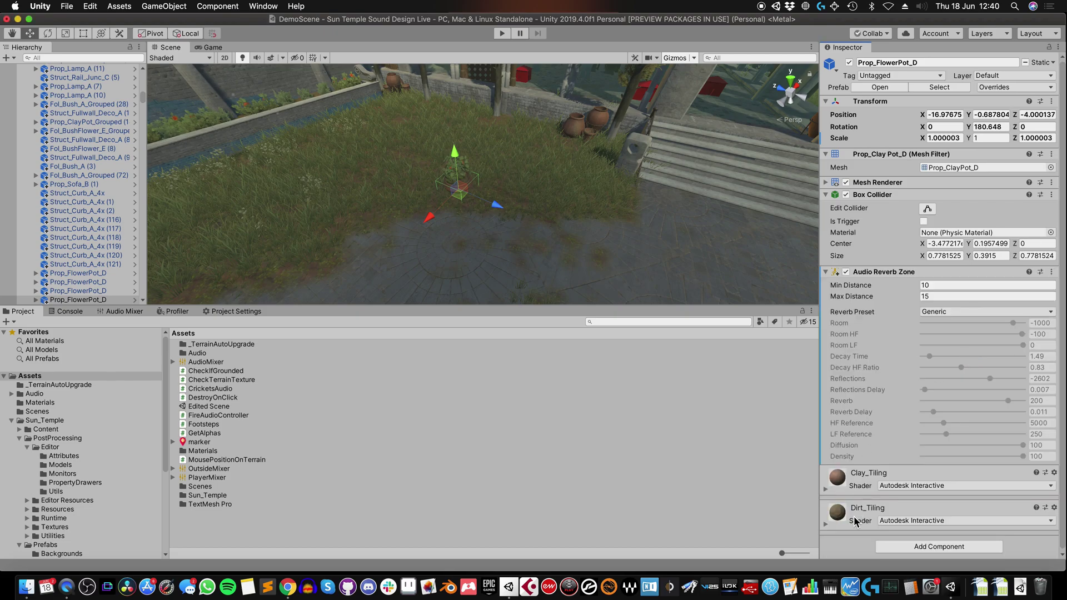
Set the flower pot's Audio Reverb Zone preset to Psychotic
{"action": "left_click_drag", "start_coordinate": [489, 214], "coordinate": [446, 183], "text": "alt"}
{"action": "key", "text": "s"}
{"action": "right_click_drag", "start_coordinate": [446, 183], "coordinate": [505, 205]}
{"action": "key", "text": "s"}
{"action": "left_click_drag", "start_coordinate": [505, 205], "coordinate": [505, 205], "text": "alt"}
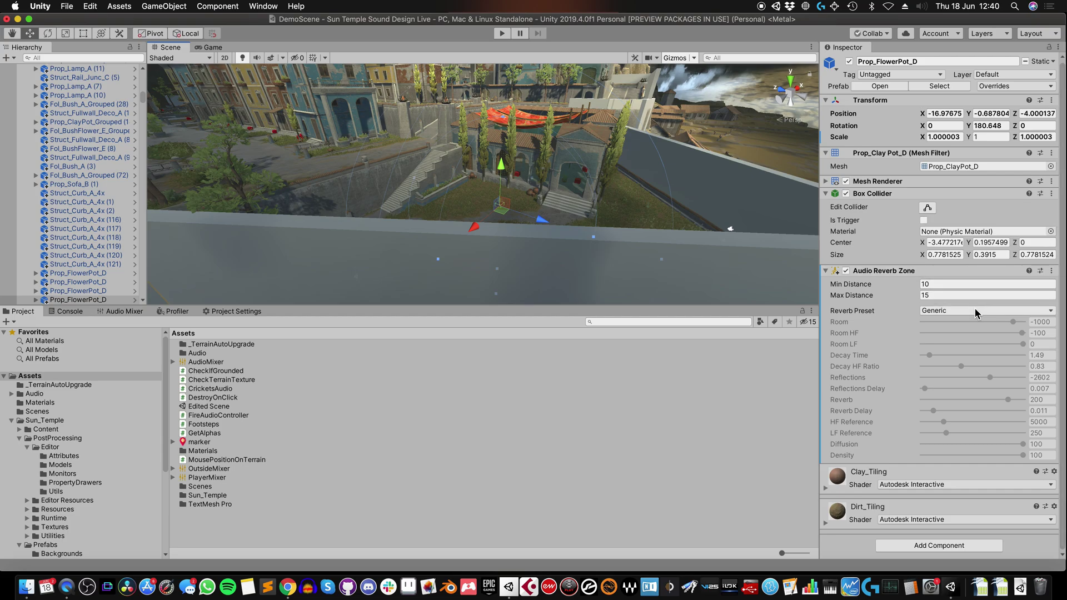
{"action": "left_click", "coordinate": [956, 311]}
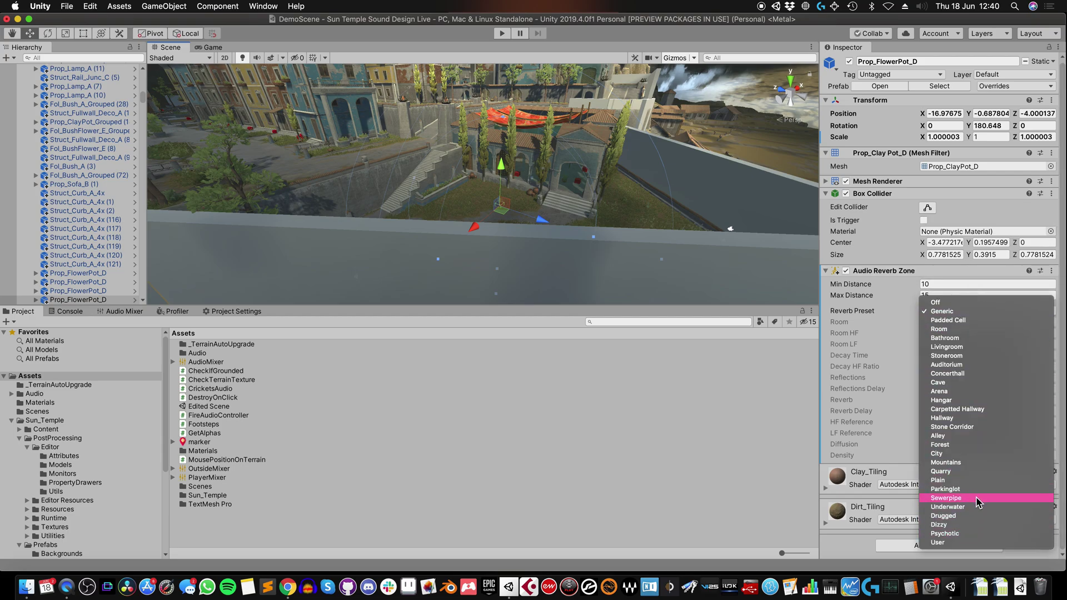
{"action": "left_click", "coordinate": [969, 534]}
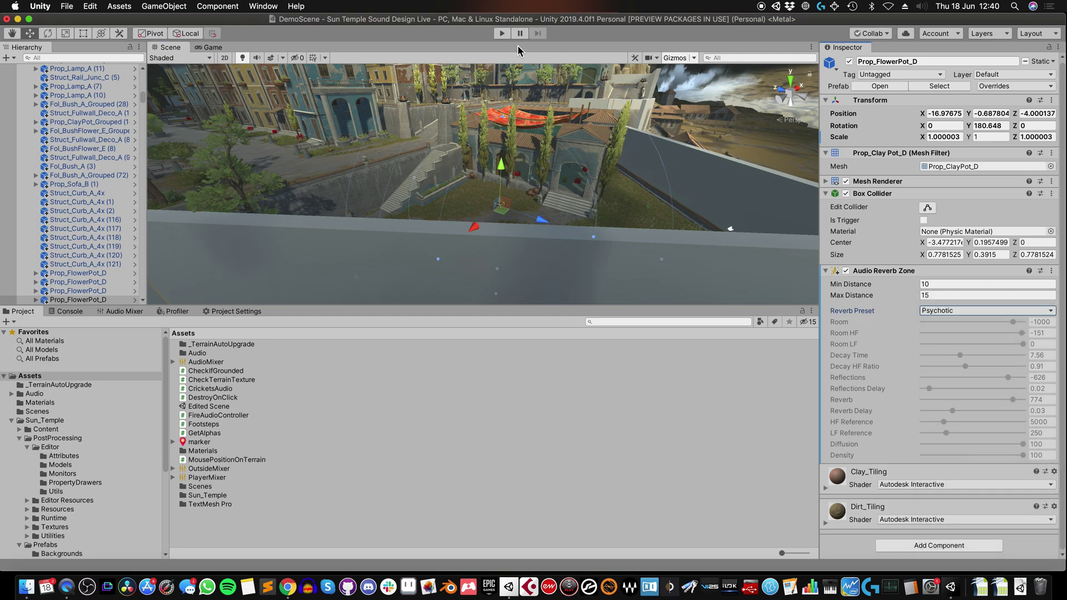
Run the scene and walk along the grass and path around the flower pot to hear the Psychotic reverb
{"action": "left_click", "coordinate": [502, 33]}
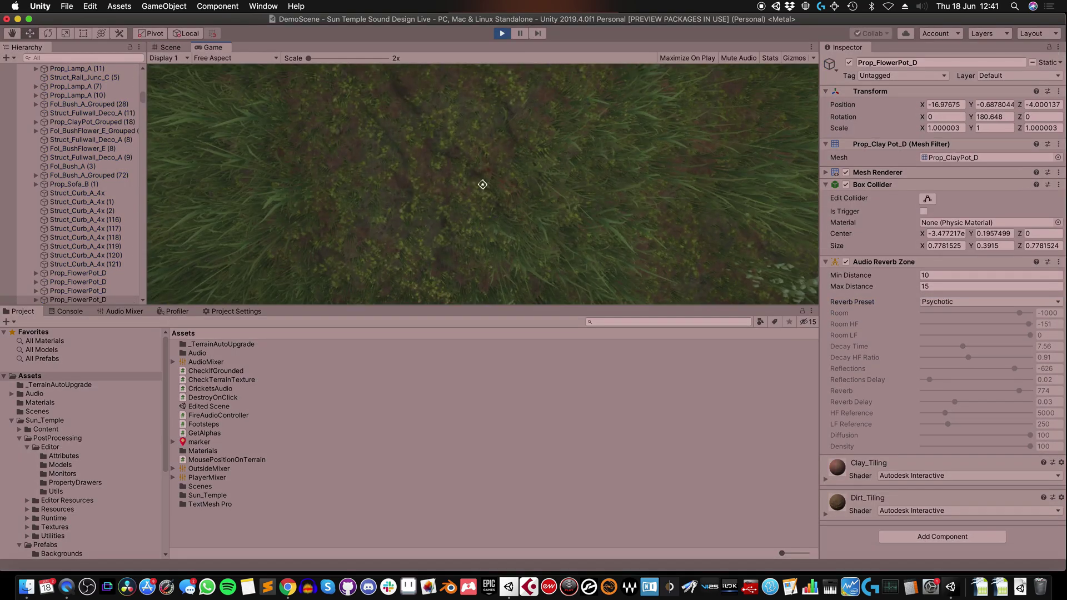
{"action": "key", "text": "w"}
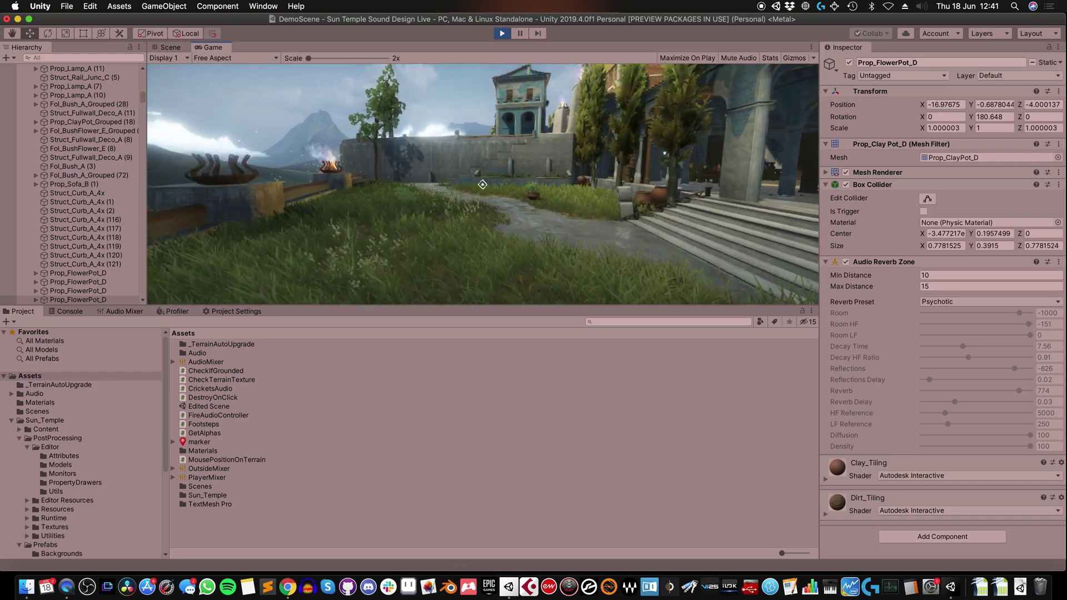
{"action": "key", "text": "w"}
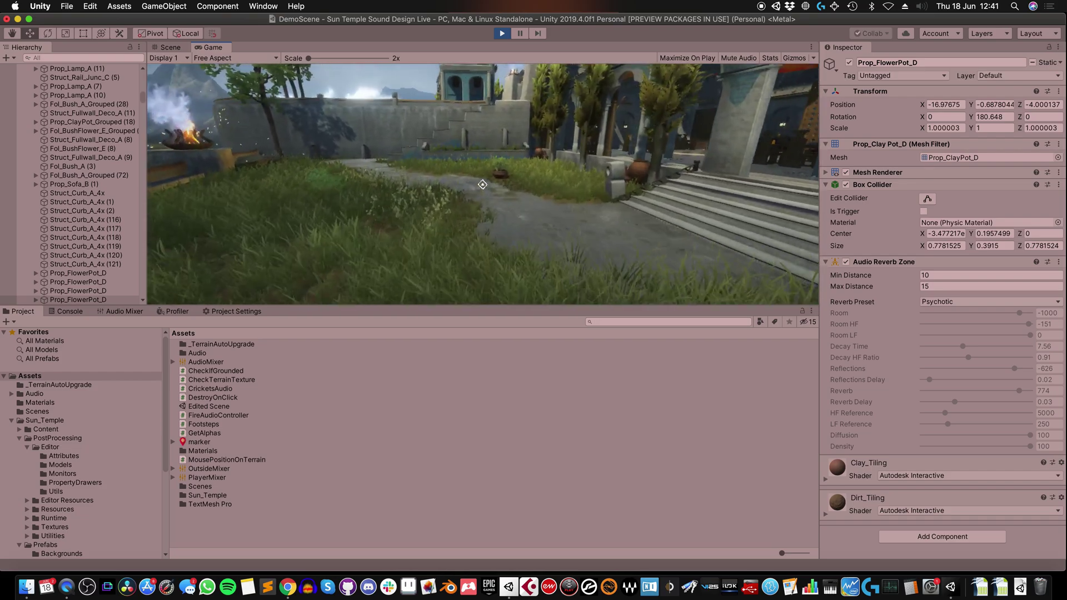
{"action": "key", "text": "w"}
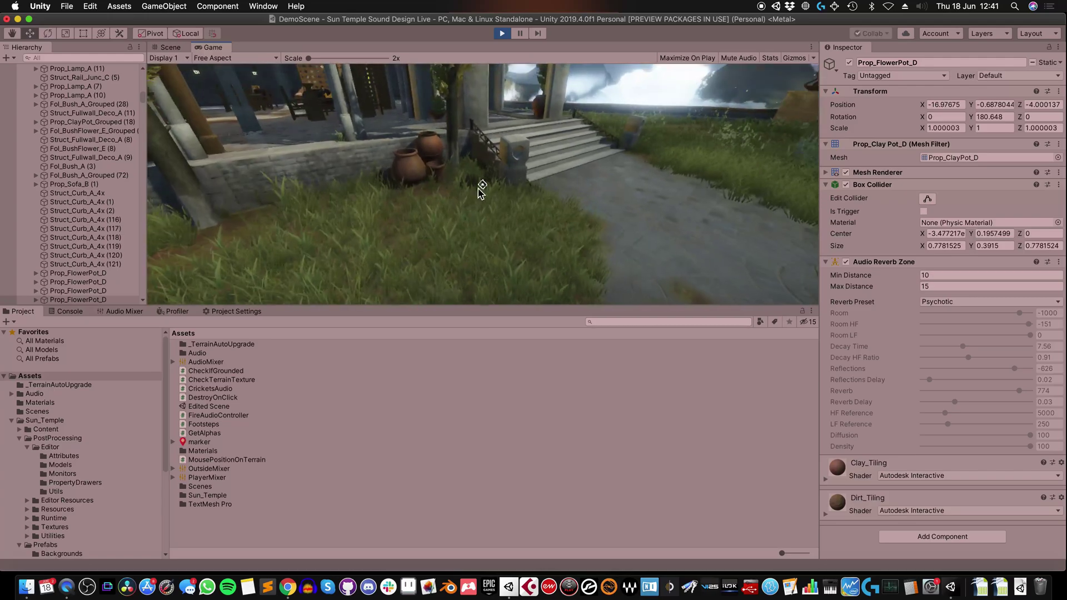
Try the Drugged reverb preset during play, walk around the reverb zone to hear it, and stop play mode
{"action": "left_click", "coordinate": [972, 300]}
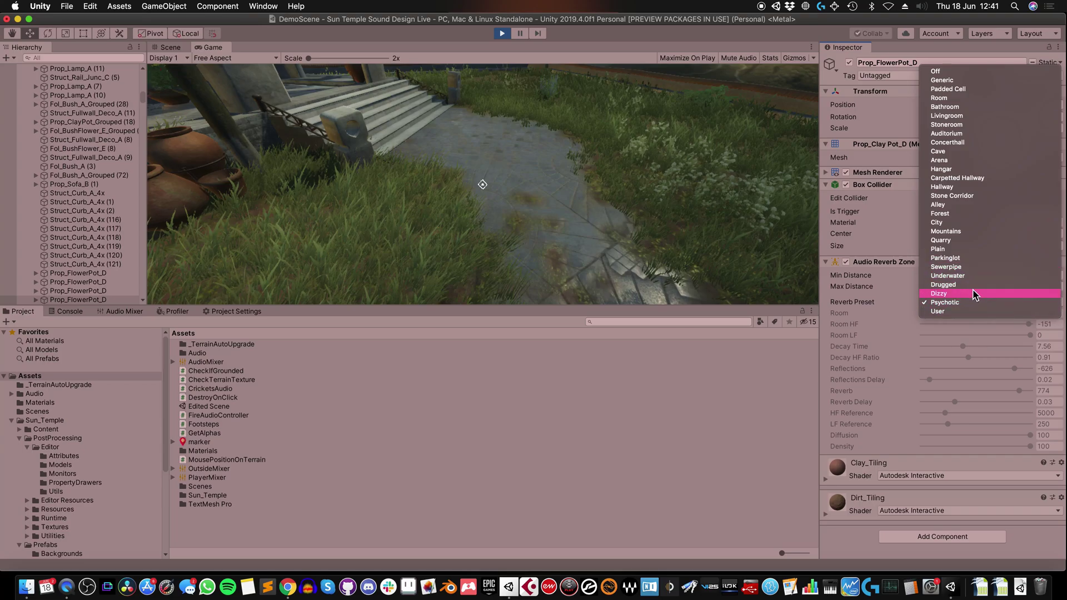
{"action": "left_click", "coordinate": [945, 285]}
{"action": "left_click", "coordinate": [556, 203]}
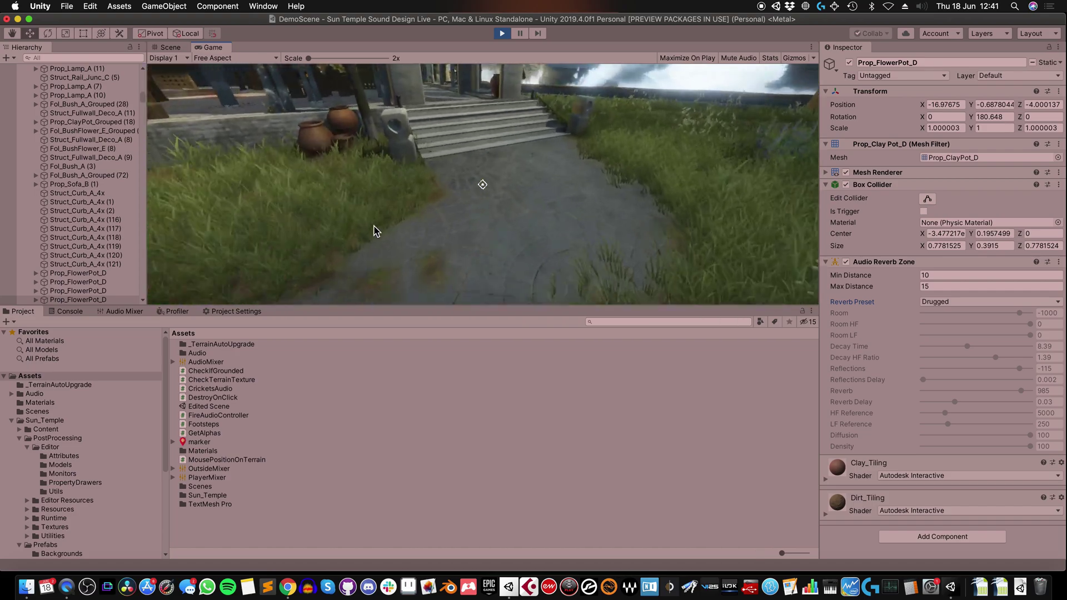
{"action": "key", "text": "w"}
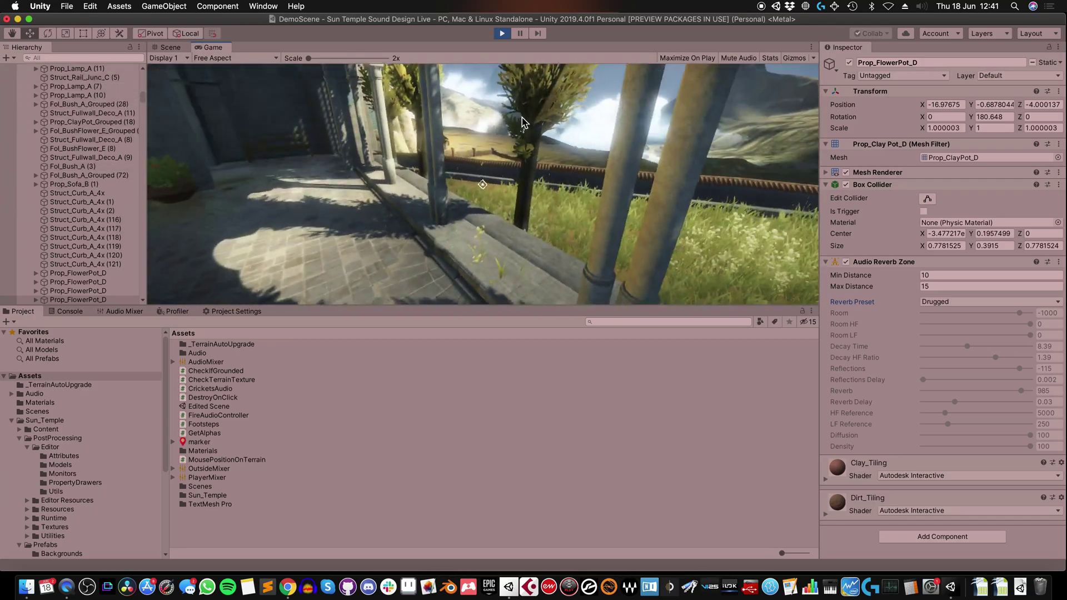
{"action": "left_click", "coordinate": [502, 35]}
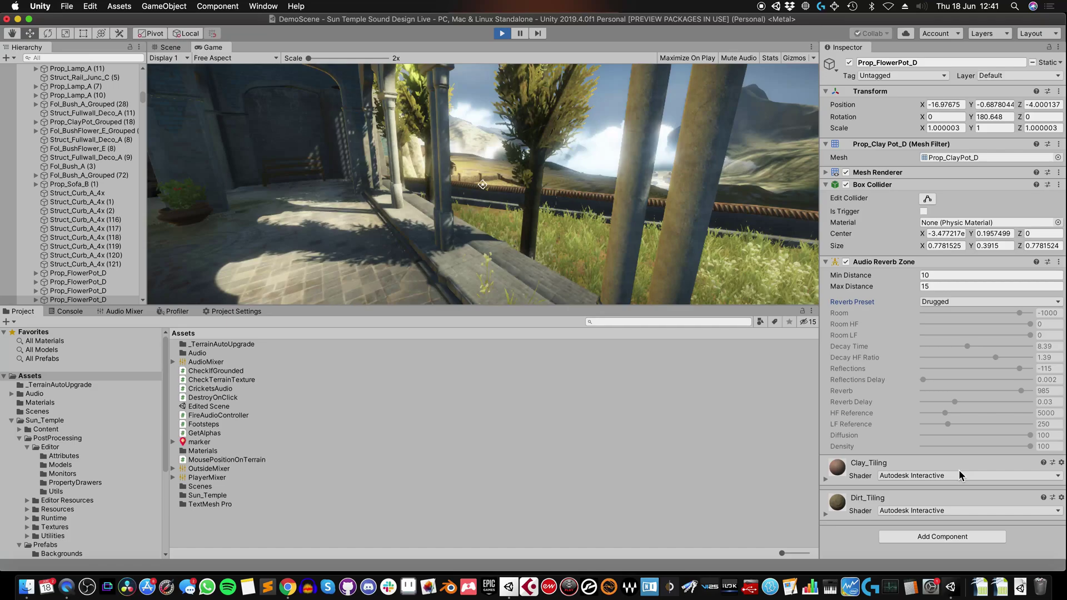
{"action": "key", "text": "super+p"}
Remove the Audio Reverb Zone component from the flower pot
{"action": "right_click_drag", "start_coordinate": [513, 199], "coordinate": [493, 138]}
{"action": "left_click_drag", "start_coordinate": [494, 139], "coordinate": [566, 151], "text": "alt"}
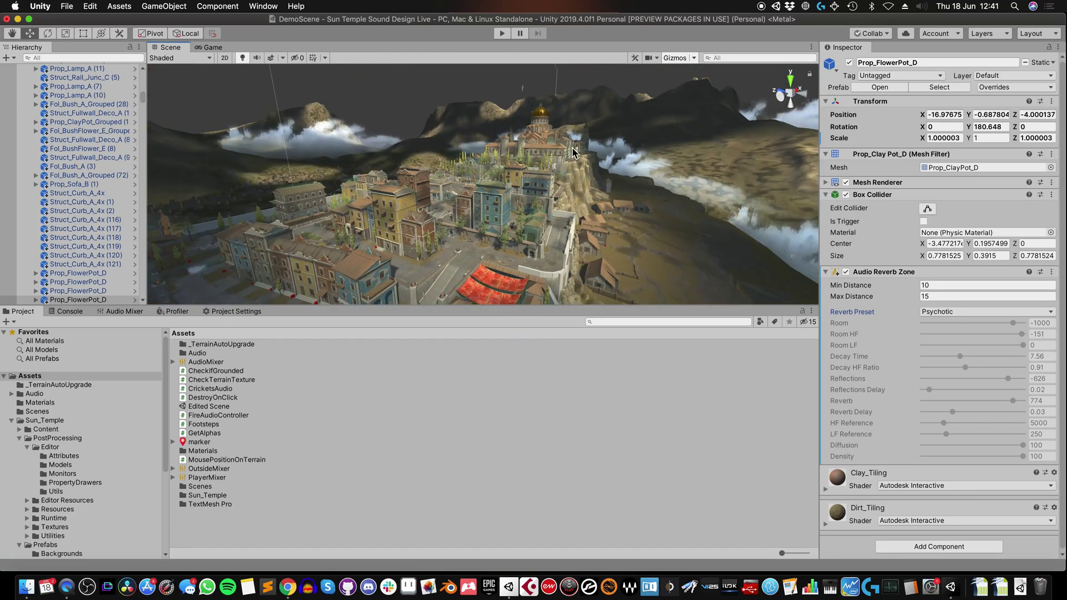
{"action": "right_click_drag", "start_coordinate": [532, 192], "coordinate": [509, 354]}
{"action": "key", "text": "w"}
{"action": "left_click_drag", "start_coordinate": [511, 357], "coordinate": [490, 134], "text": "alt"}
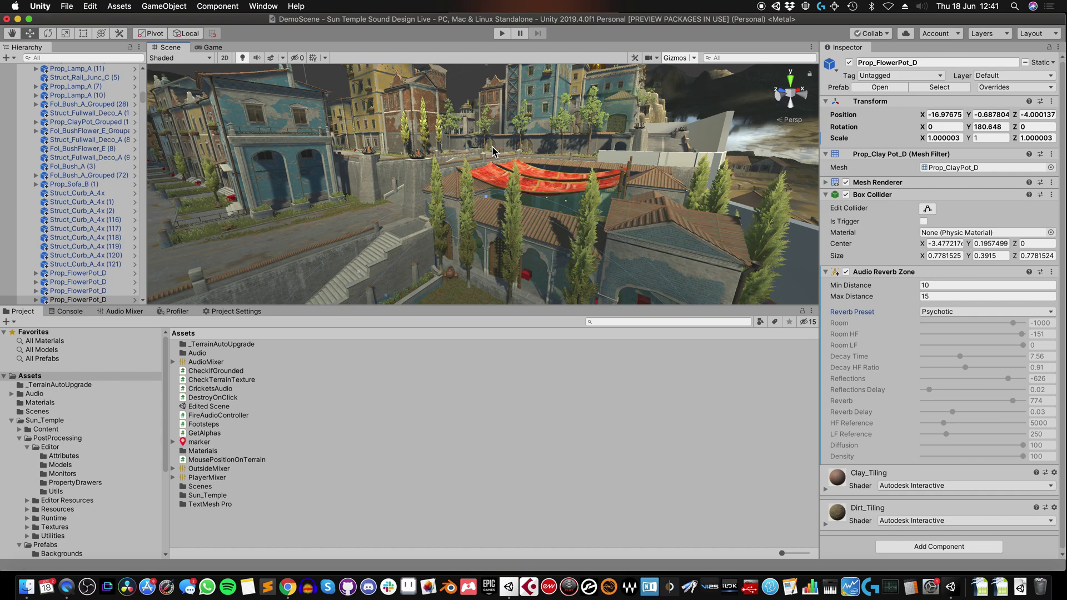
{"action": "key", "text": "f"}
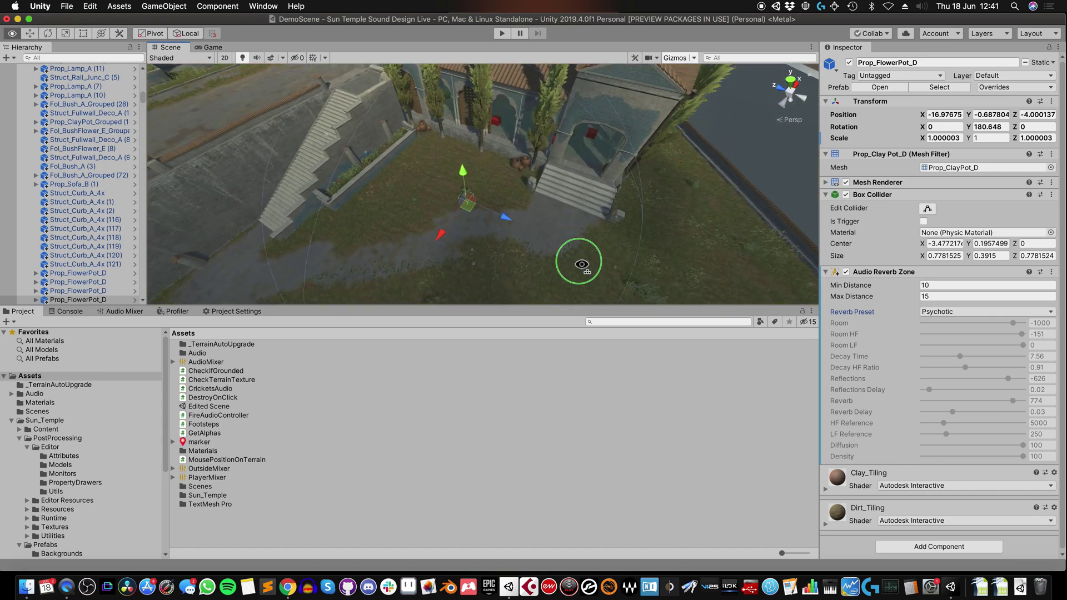
{"action": "right_click_drag", "start_coordinate": [567, 171], "coordinate": [620, 391]}
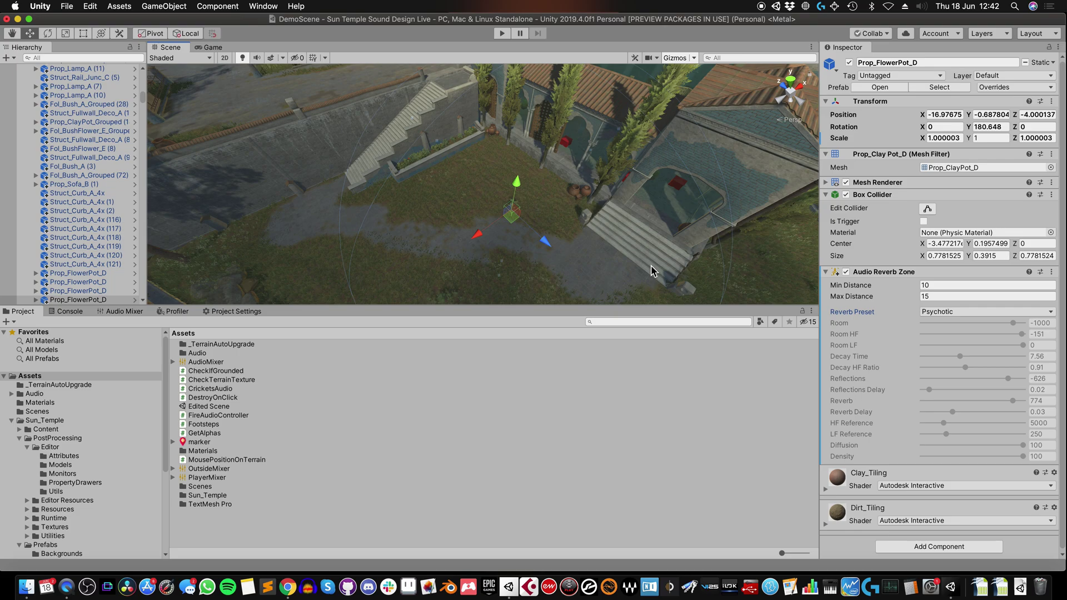
{"action": "right_click_drag", "start_coordinate": [579, 218], "coordinate": [681, 257]}
{"action": "left_click", "coordinate": [1051, 272]}
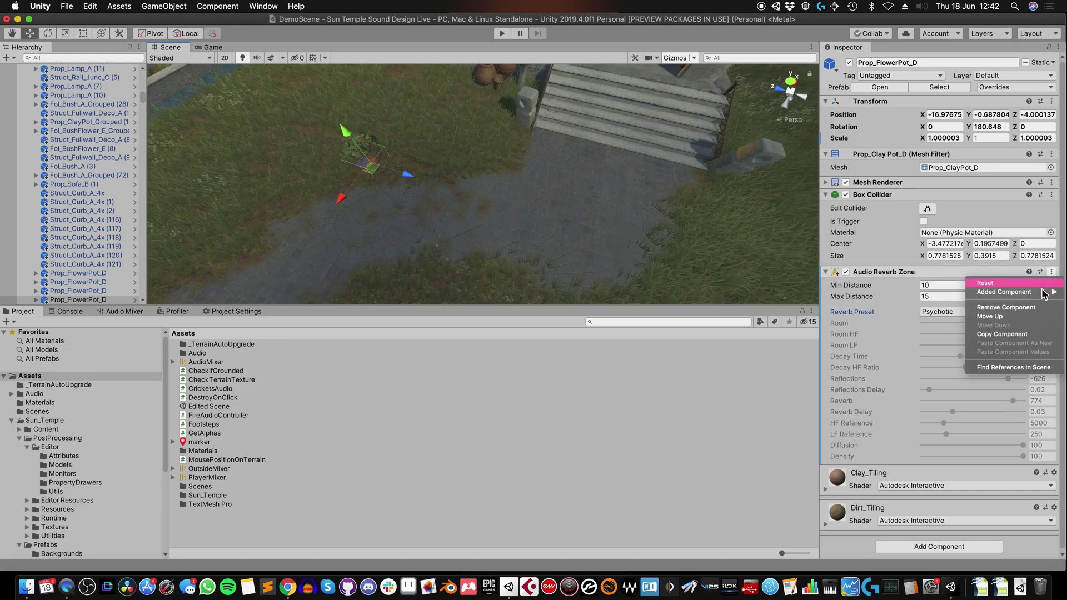
{"action": "left_click", "coordinate": [1028, 308]}
Select the FX_Bonfire_A object nested under the burning fire bowl's Prop_Firewood_A
{"action": "right_click_drag", "start_coordinate": [593, 182], "coordinate": [687, 172]}
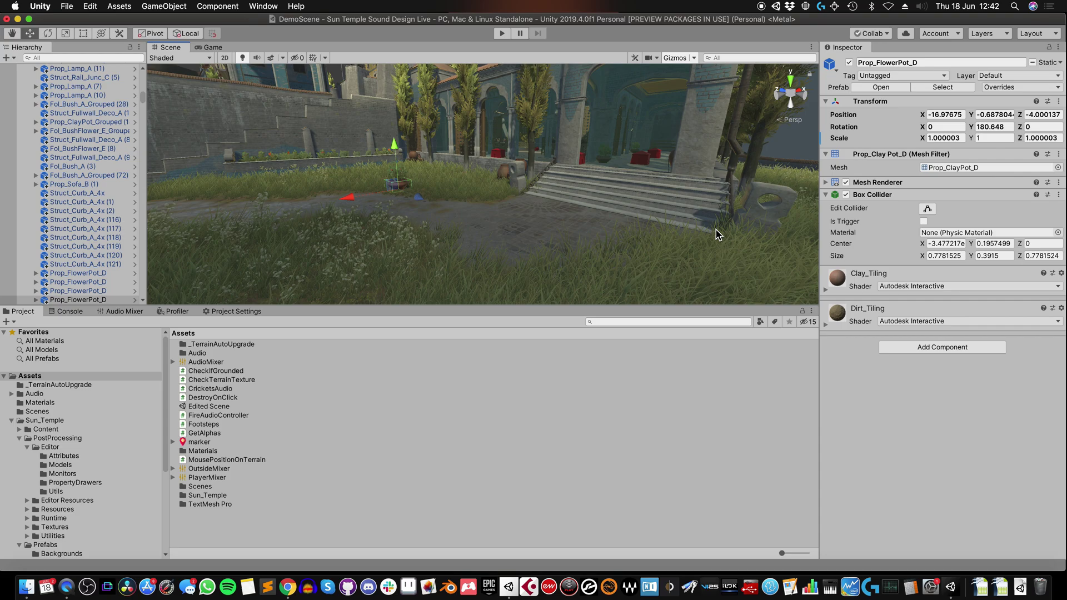
{"action": "right_click_drag", "start_coordinate": [604, 177], "coordinate": [925, 153]}
{"action": "left_click", "coordinate": [570, 219]}
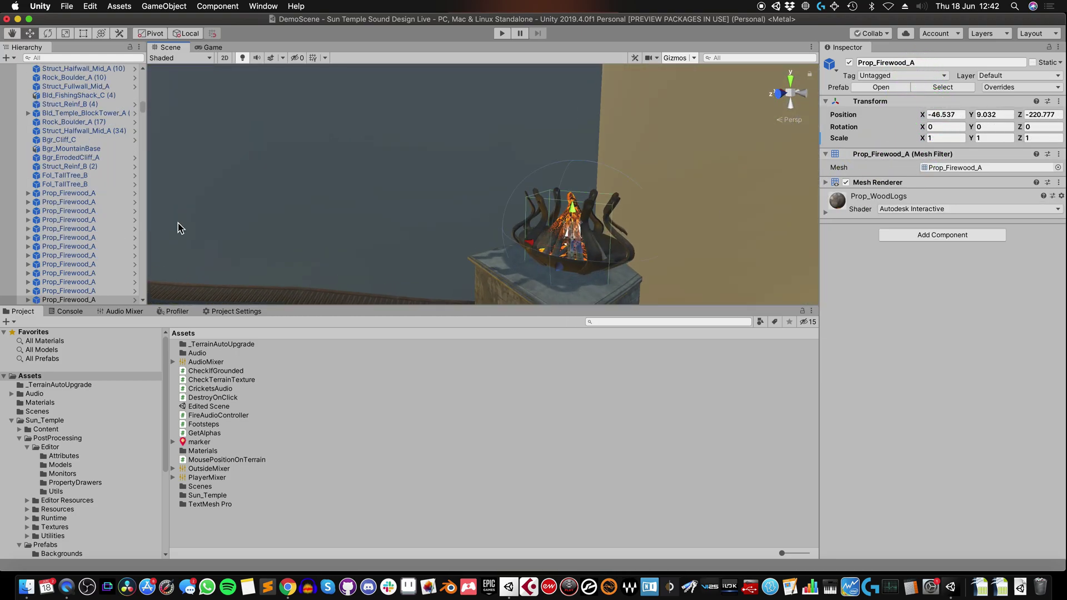
{"action": "scroll", "coordinate": [108, 240], "scroll_direction": "down", "scroll_amount": 3}
{"action": "left_click", "coordinate": [28, 259]}
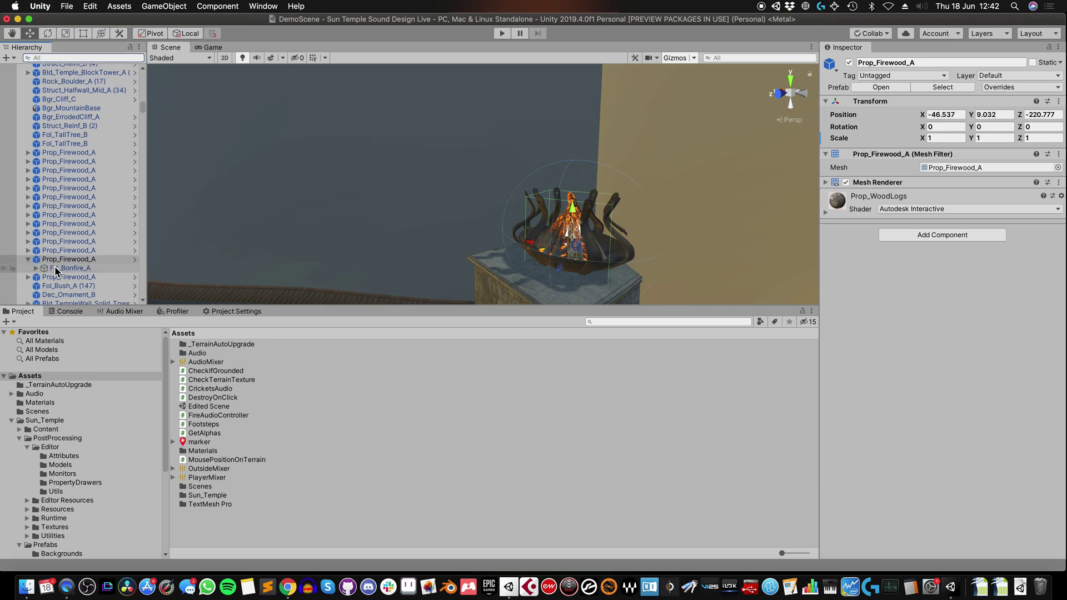
{"action": "left_click", "coordinate": [56, 271]}
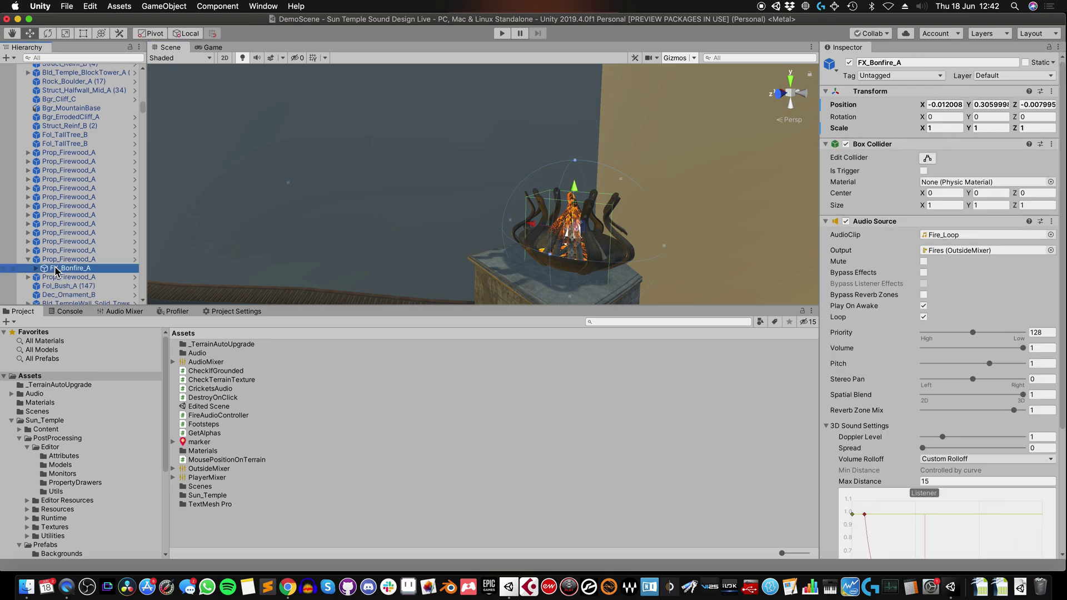
Add an Audio Reverb Filter component to FX_Bonfire_A and set its Reverb Preset to Drugged
{"action": "left_click", "coordinate": [826, 222]}
{"action": "left_click", "coordinate": [944, 267]}
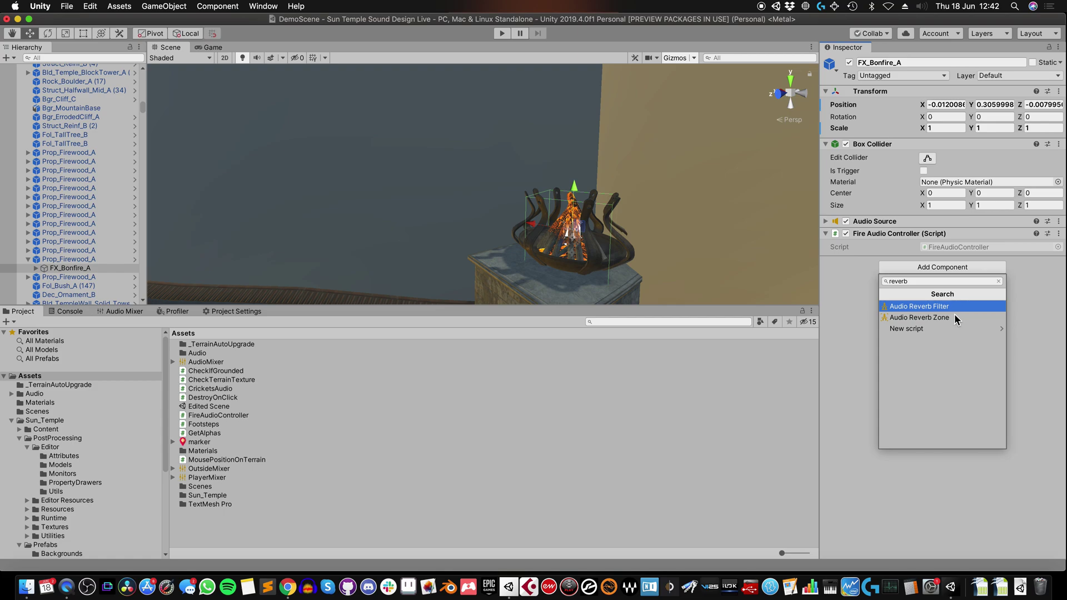
{"action": "left_click", "coordinate": [947, 306]}
{"action": "left_click", "coordinate": [947, 277]}
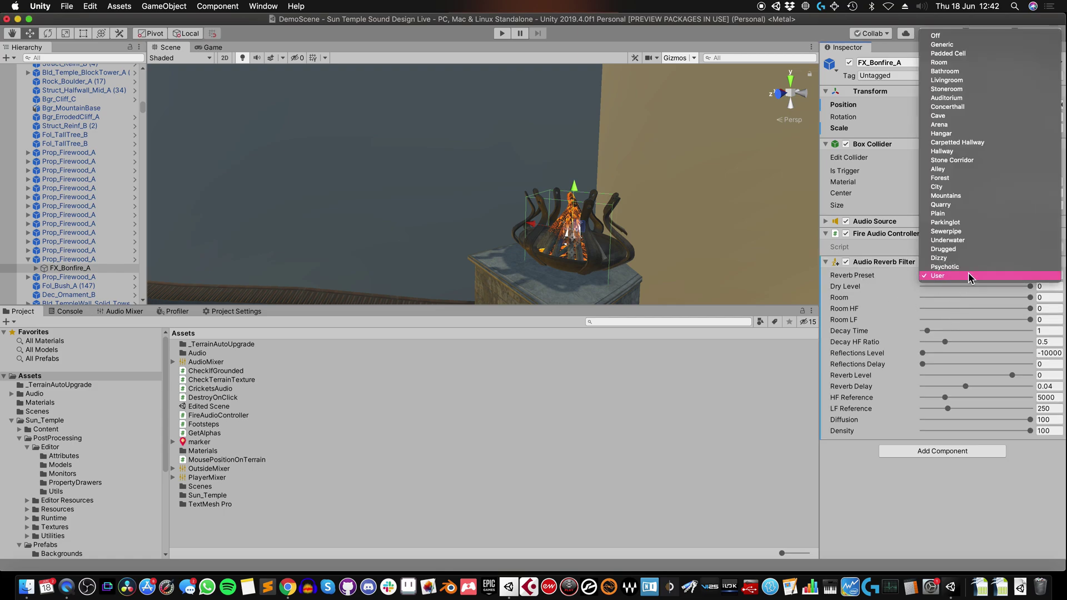
{"action": "left_click", "coordinate": [950, 249]}
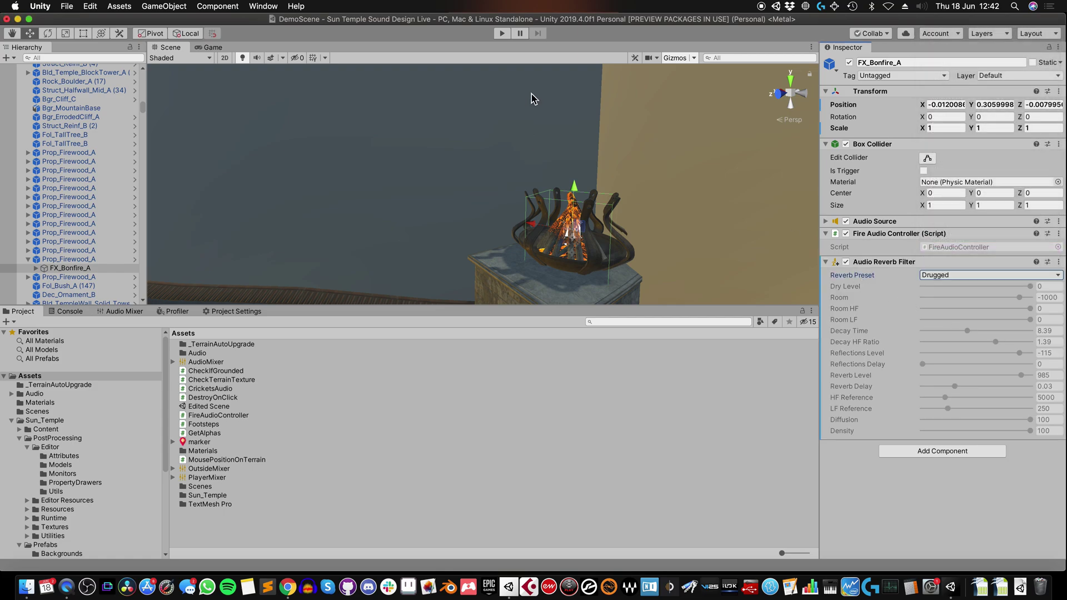
Run the scene and walk up to the bonfire on the wall to hear the Drugged reverb filter
{"action": "left_click", "coordinate": [502, 34]}
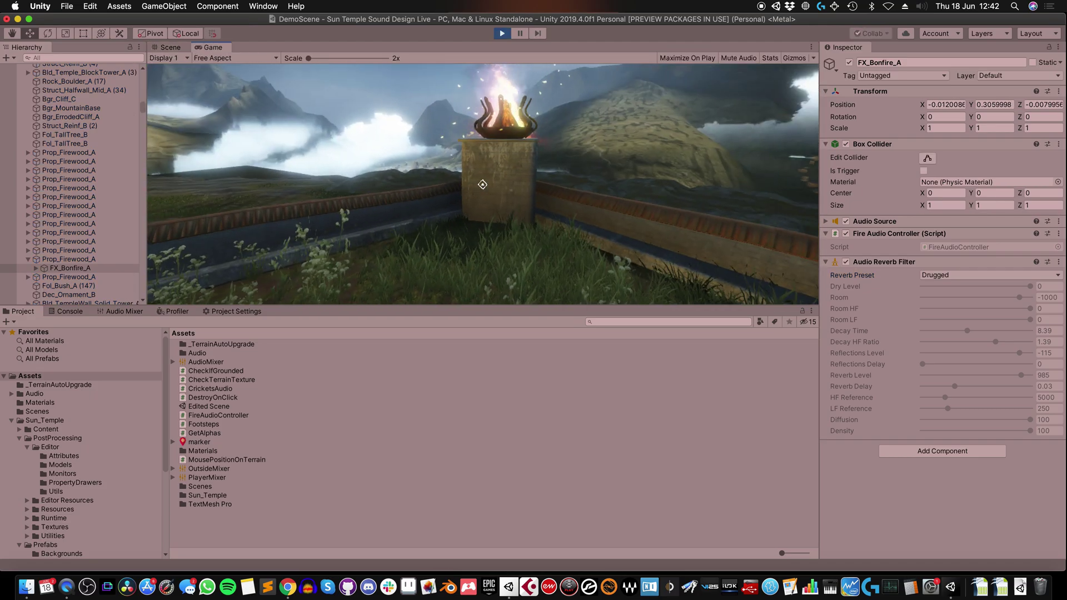
{"action": "key", "text": "w"}
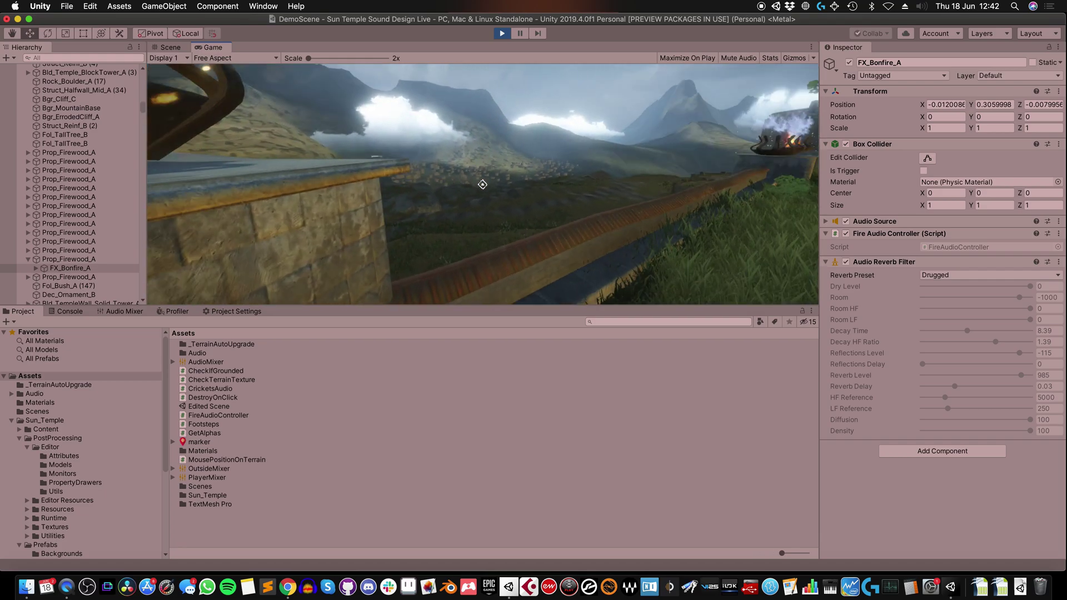
{"action": "key", "text": "Escape"}
Try the Plain and Carpetted Hallway presets on the bonfire's reverb filter during play, and stop play mode
{"action": "left_click", "coordinate": [978, 276]}
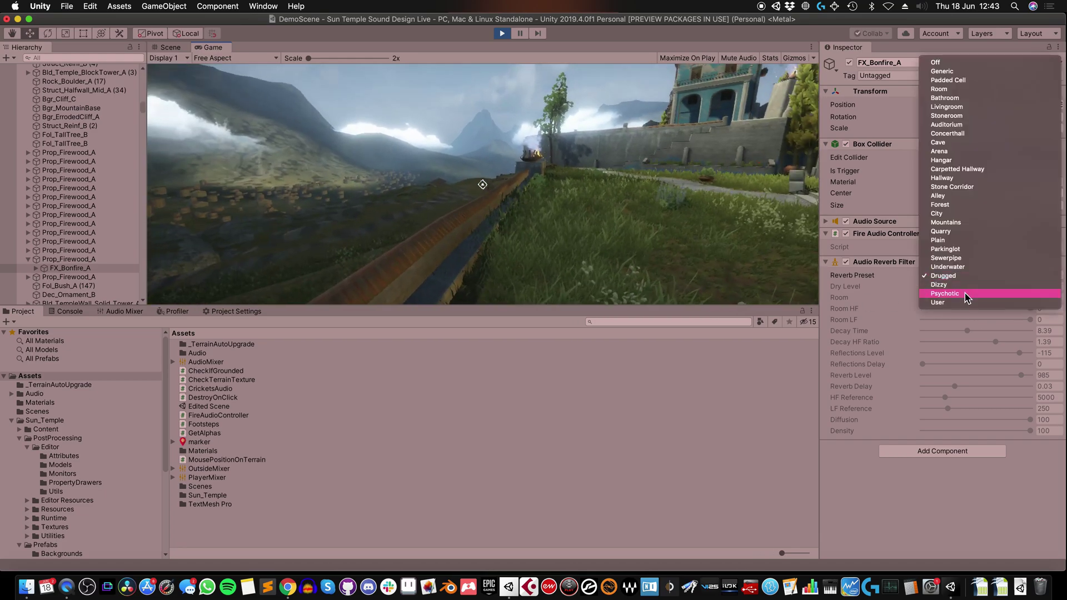
{"action": "left_click", "coordinate": [964, 240]}
{"action": "left_click", "coordinate": [945, 275]}
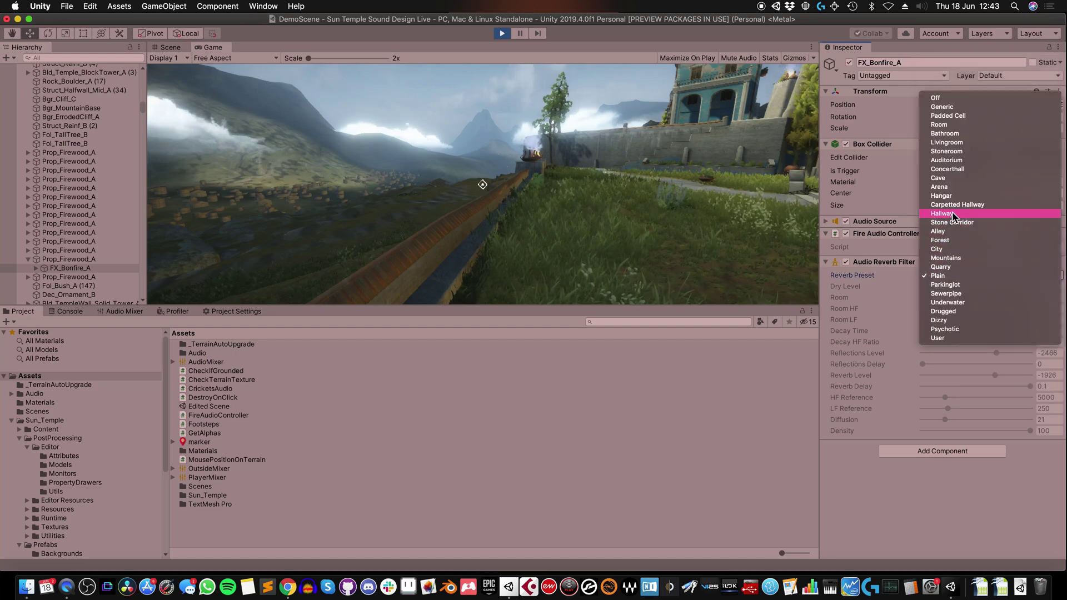
{"action": "left_click", "coordinate": [970, 207]}
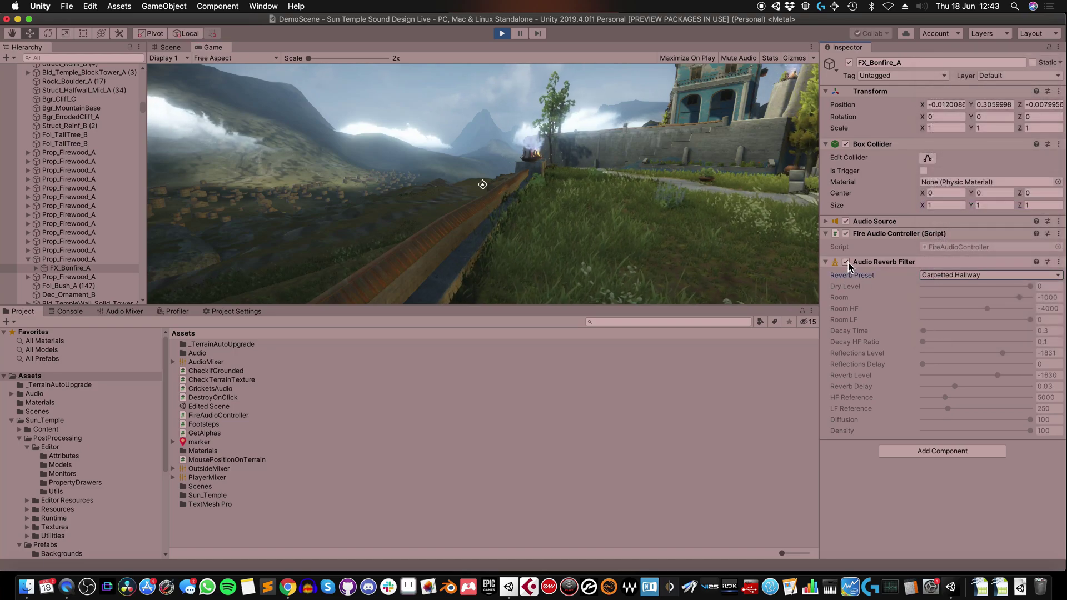
{"action": "left_click", "coordinate": [502, 33]}
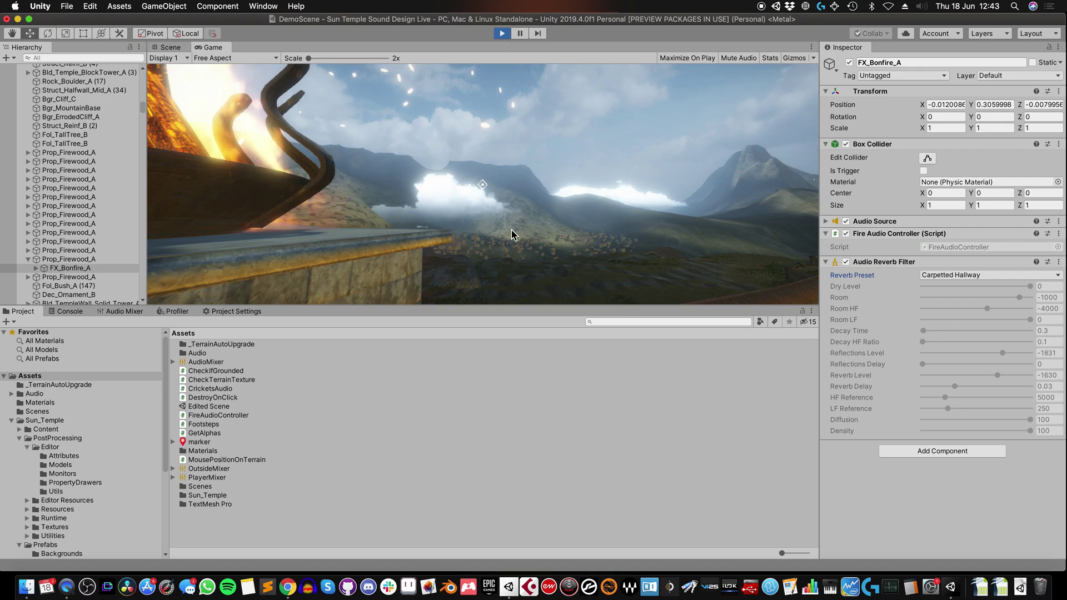
{"action": "key", "text": "super+p"}
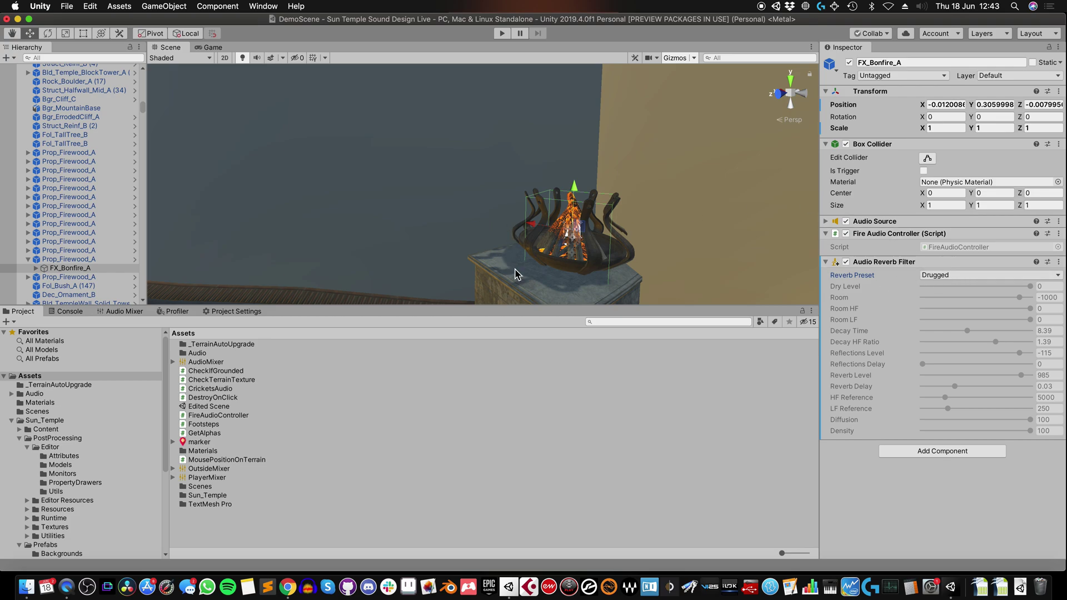
Remove the Audio Reverb Filter component from FX_Bonfire_A
{"action": "left_click", "coordinate": [1059, 261]}
{"action": "left_click", "coordinate": [1035, 290]}
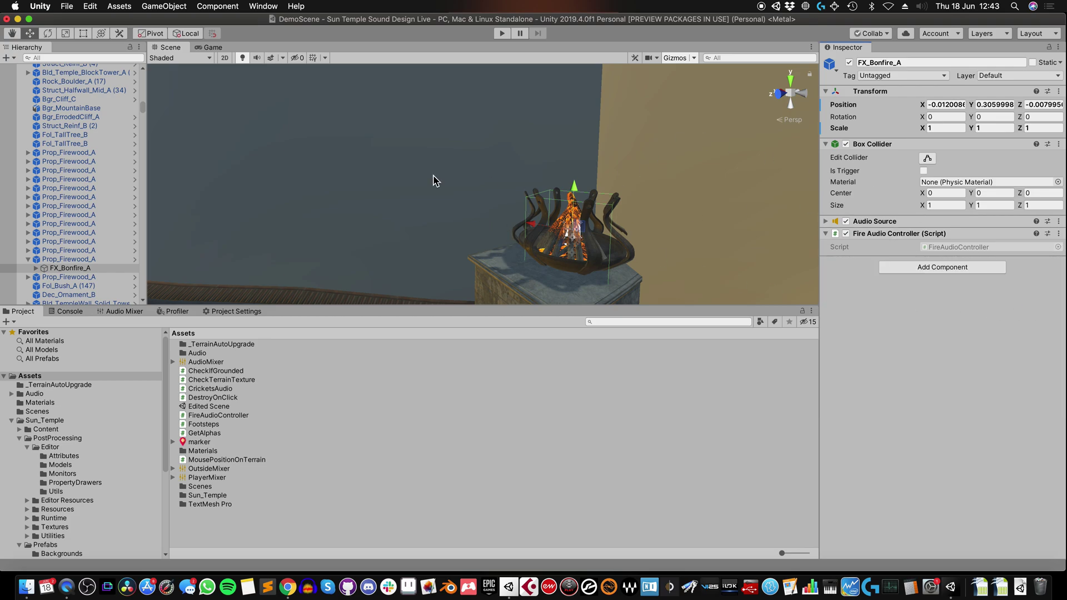
Add an Audio Reverb Filter with the Drugged preset to the Camera object under FpsController that carries the Audio Listener
{"action": "right_click_drag", "start_coordinate": [476, 219], "coordinate": [469, 174]}
{"action": "left_click", "coordinate": [465, 154]}
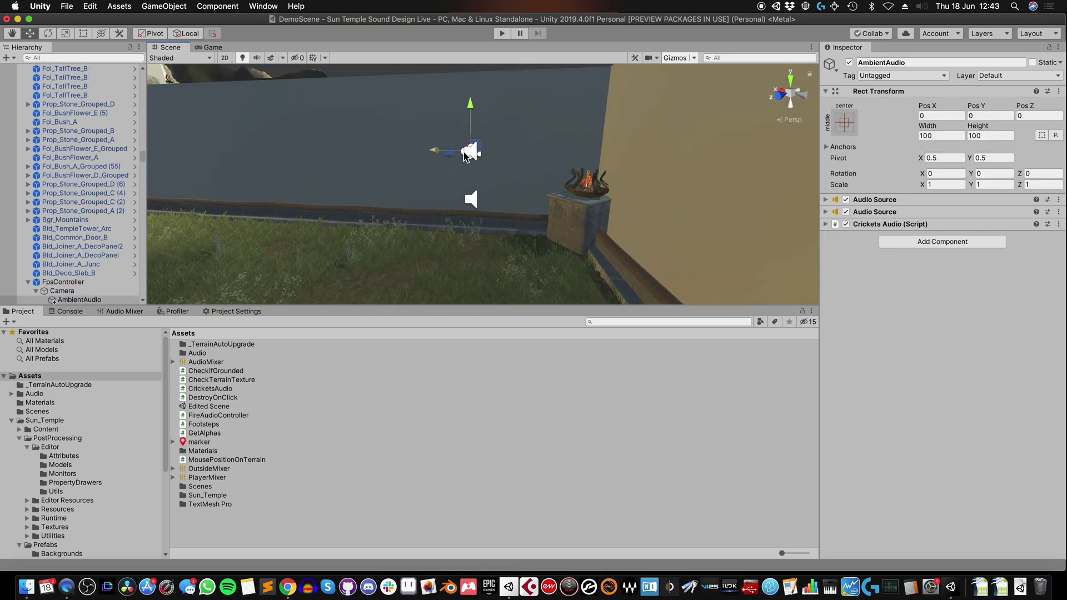
{"action": "left_click", "coordinate": [62, 291]}
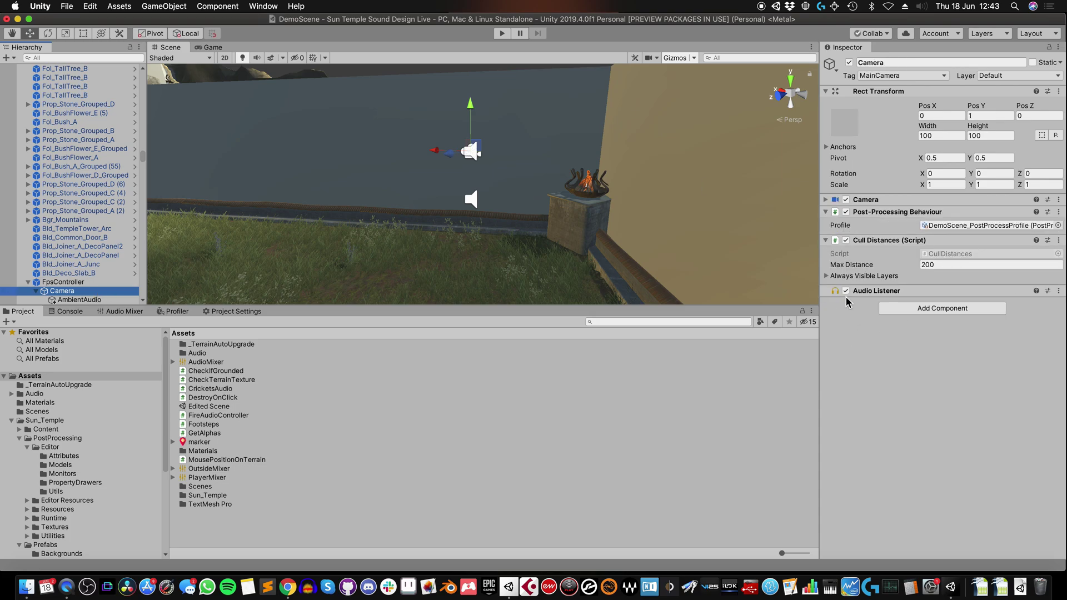
{"action": "left_click", "coordinate": [911, 308]}
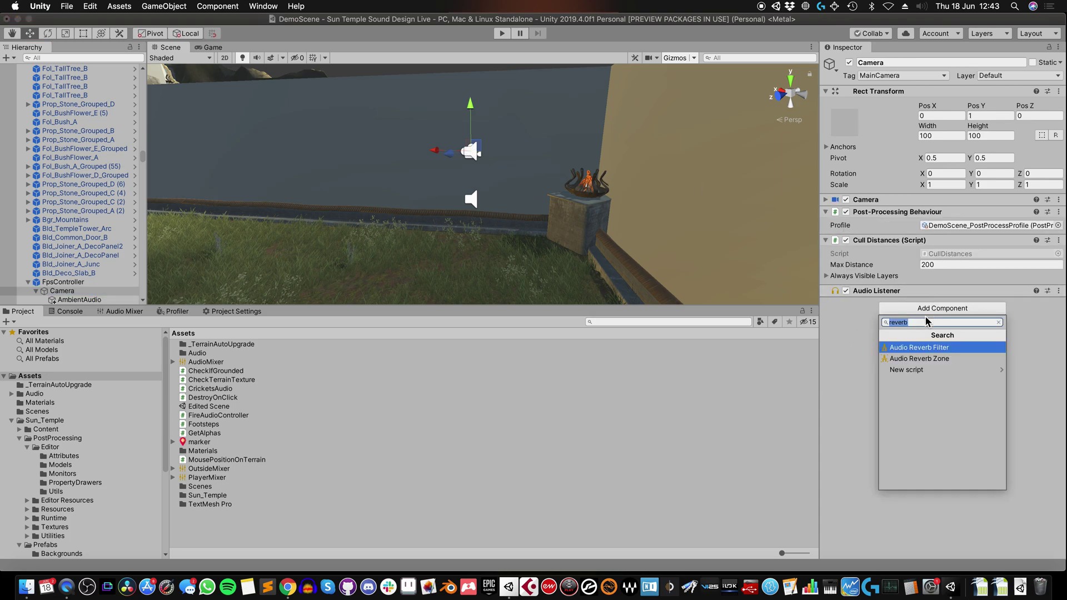
{"action": "left_click", "coordinate": [959, 350]}
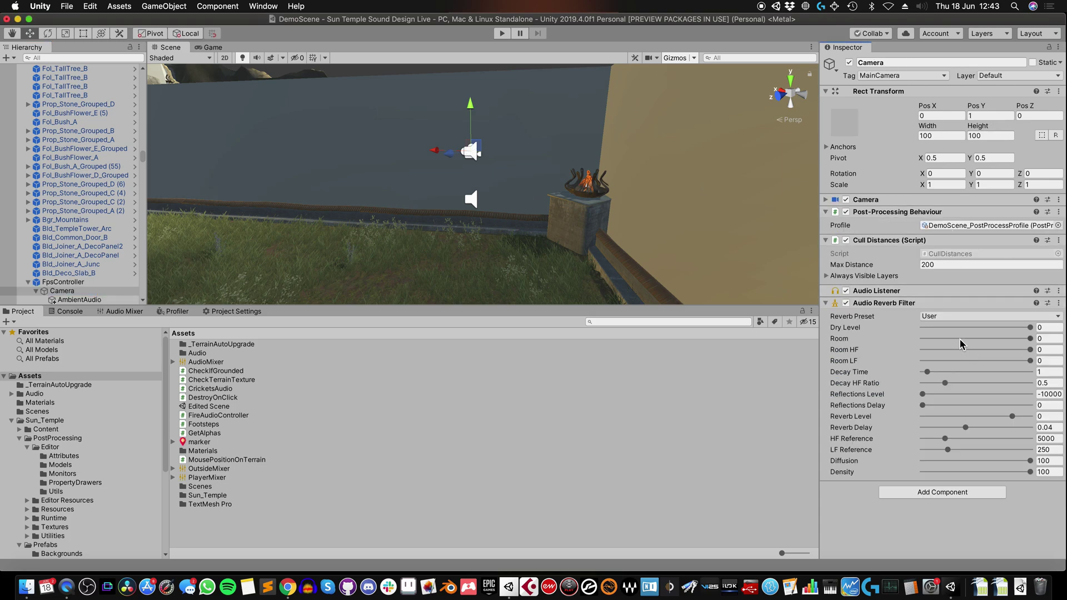
{"action": "left_click", "coordinate": [964, 317]}
{"action": "left_click", "coordinate": [947, 290]}
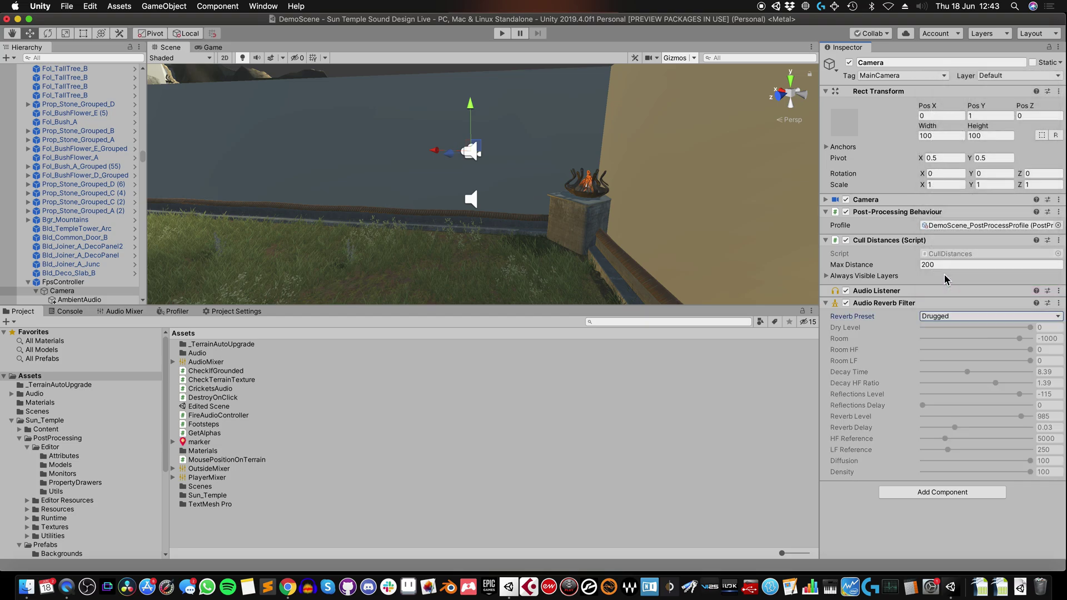
Run the scene, walk across the grass and path to hear the listener's Drugged reverb, and stop play mode
{"action": "left_click", "coordinate": [504, 34]}
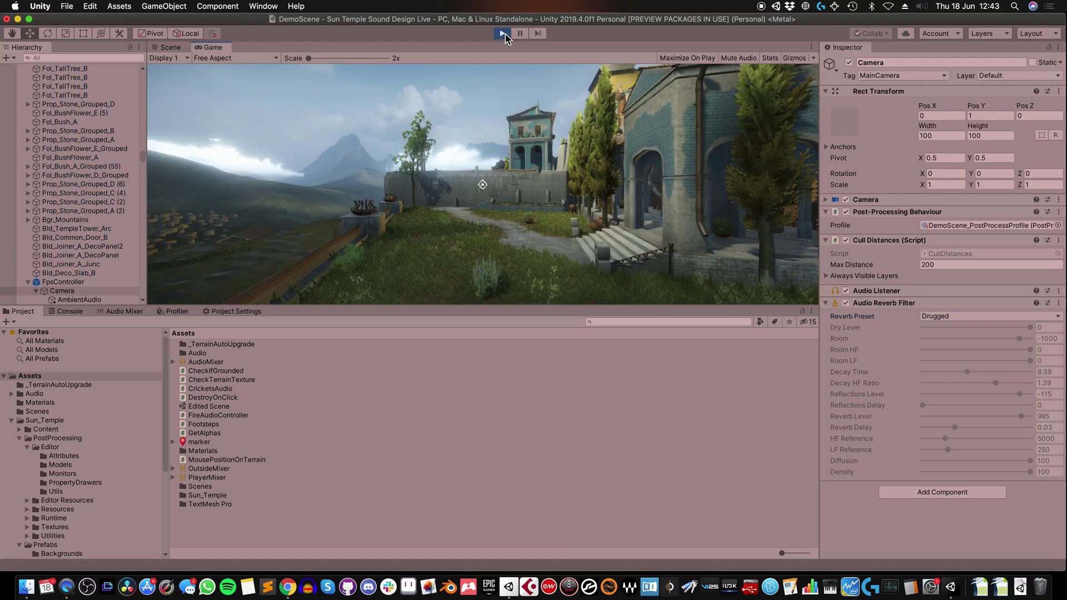
{"action": "key", "text": "w"}
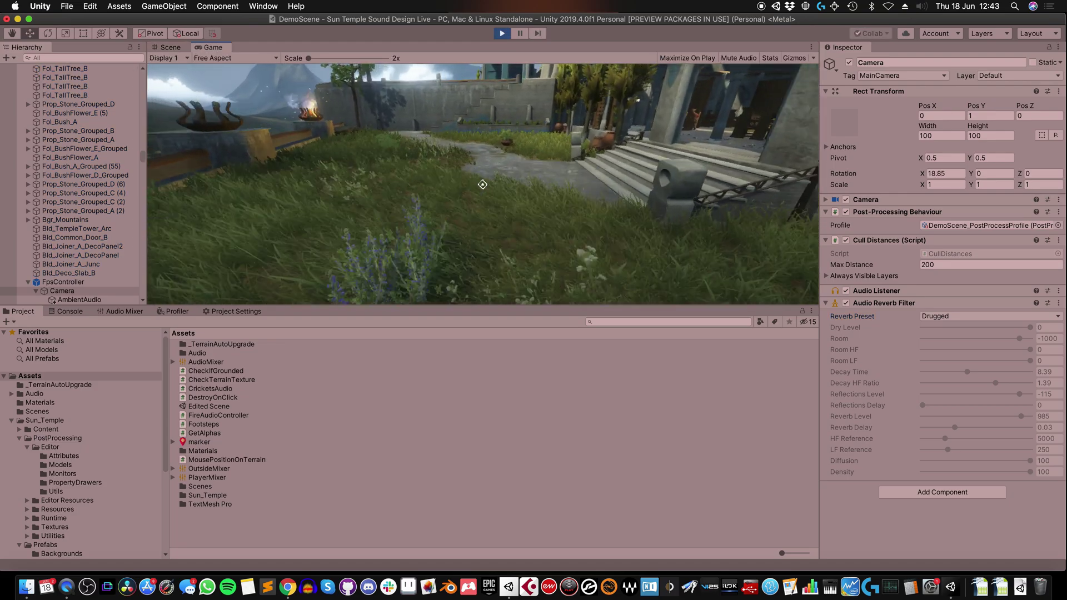
{"action": "key", "text": "w"}
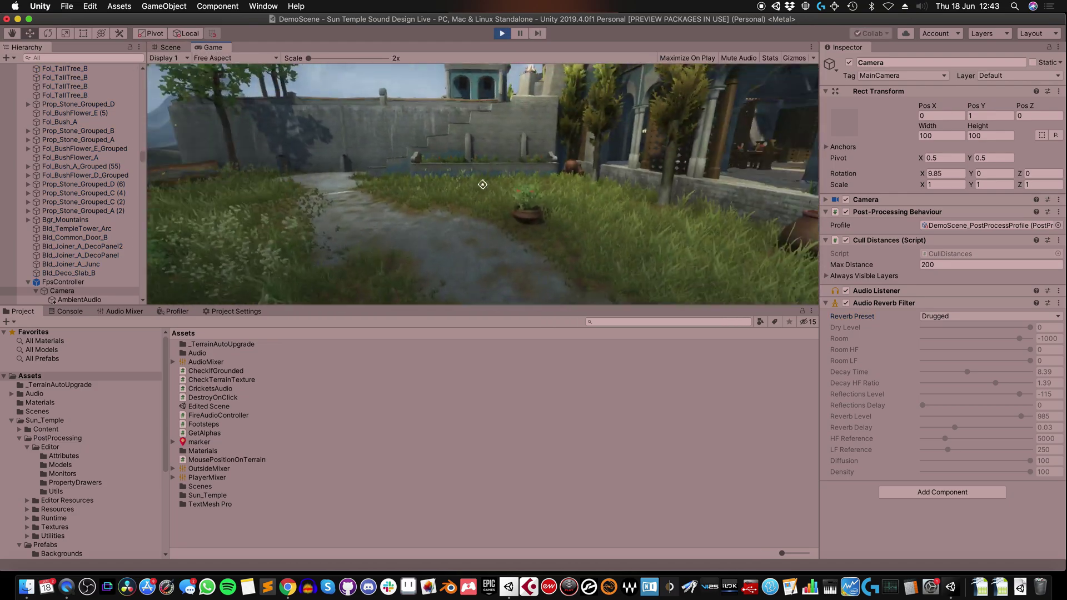
{"action": "key", "text": "w"}
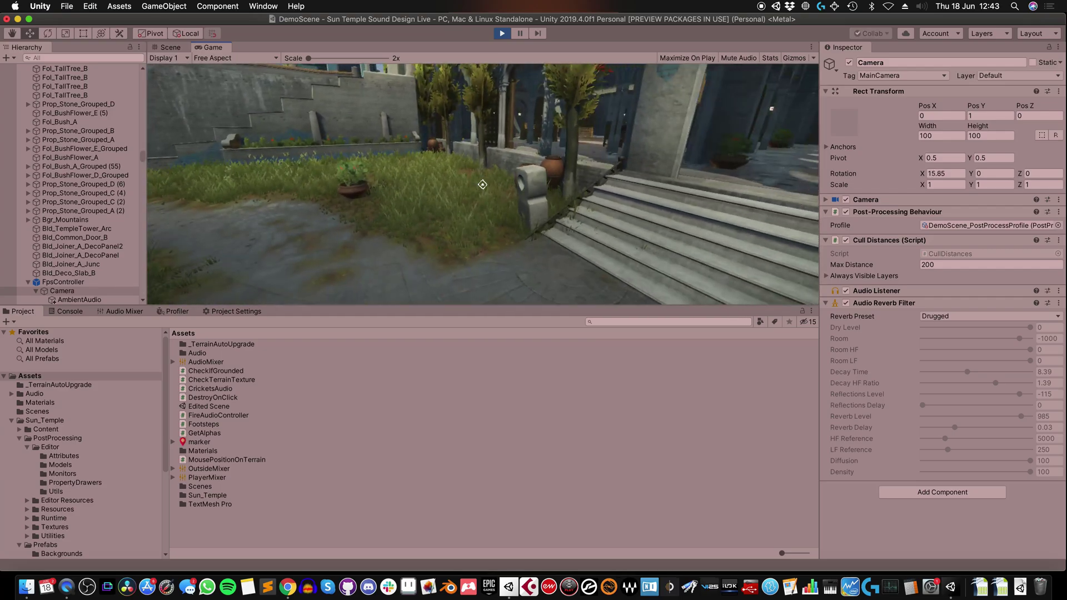
{"action": "key", "text": "w"}
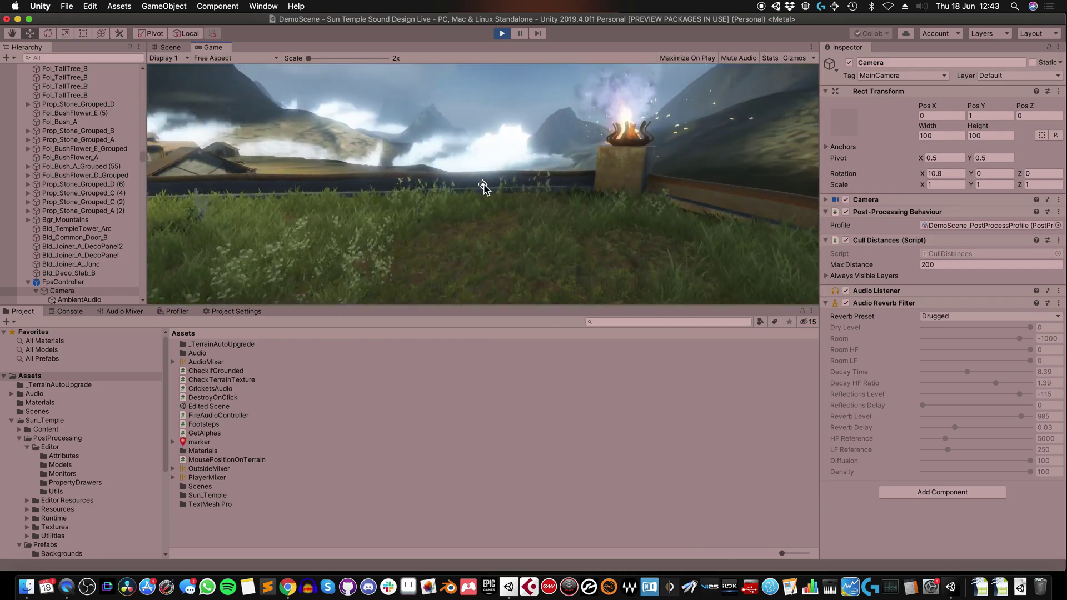
{"action": "key", "text": "Escape"}
{"action": "left_click", "coordinate": [504, 34]}
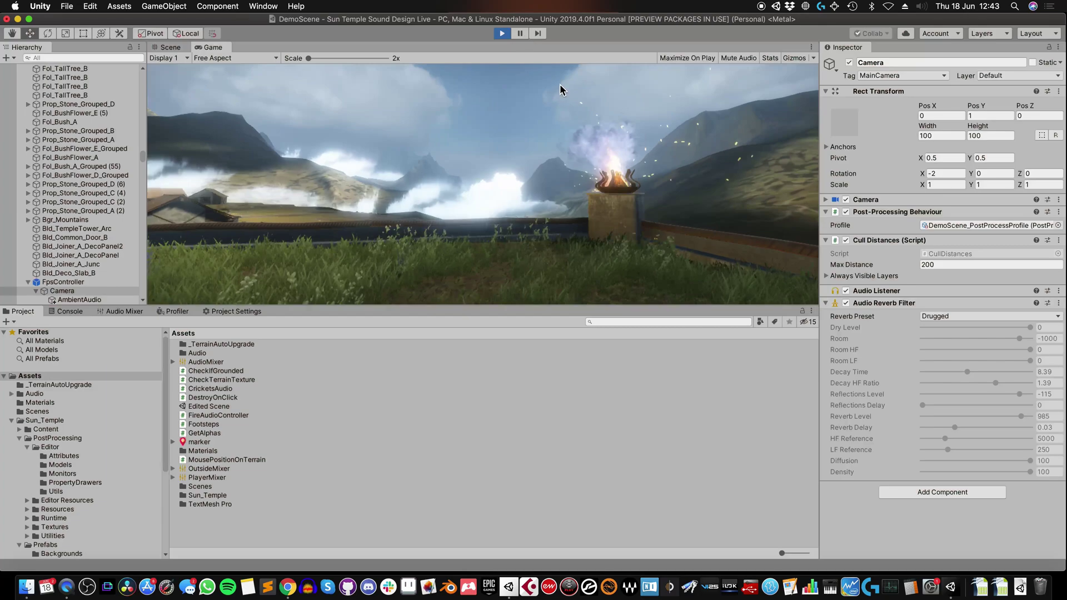
{"action": "key", "text": "super+p"}
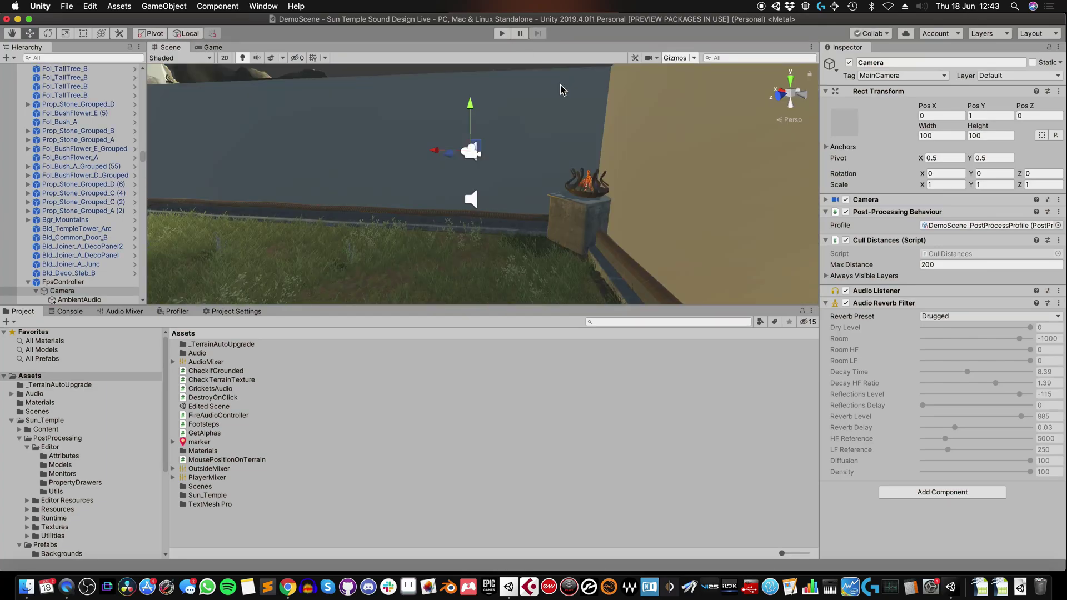
Select FX_Bonfire_A under the burning bowl's Prop_Firewood_A and show its Audio Source settings
{"action": "right_click_drag", "start_coordinate": [557, 148], "coordinate": [607, 125]}
{"action": "key", "text": "w"}
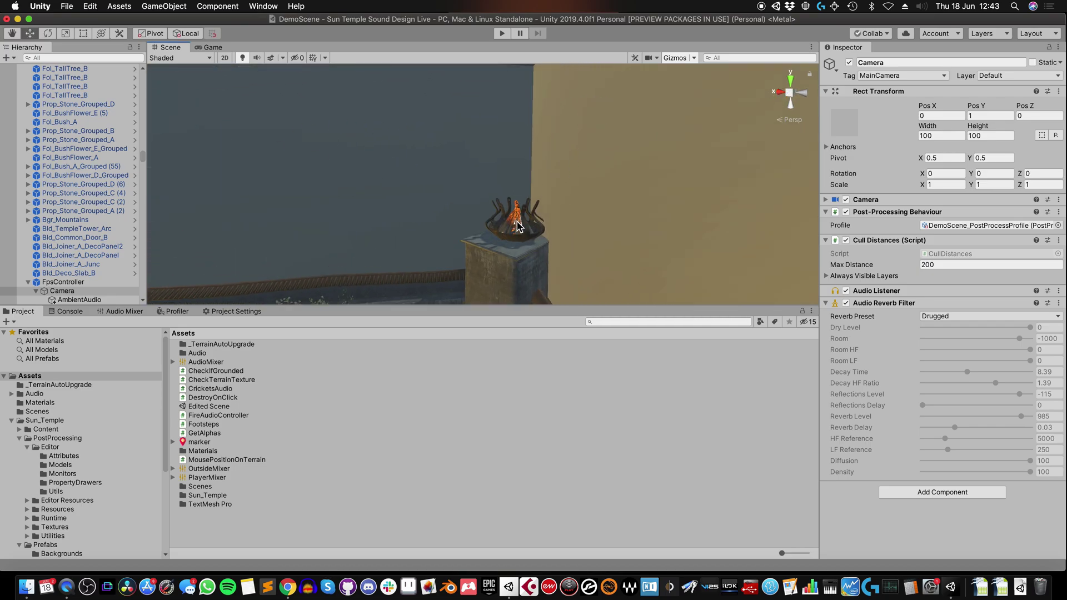
{"action": "left_click", "coordinate": [530, 228]}
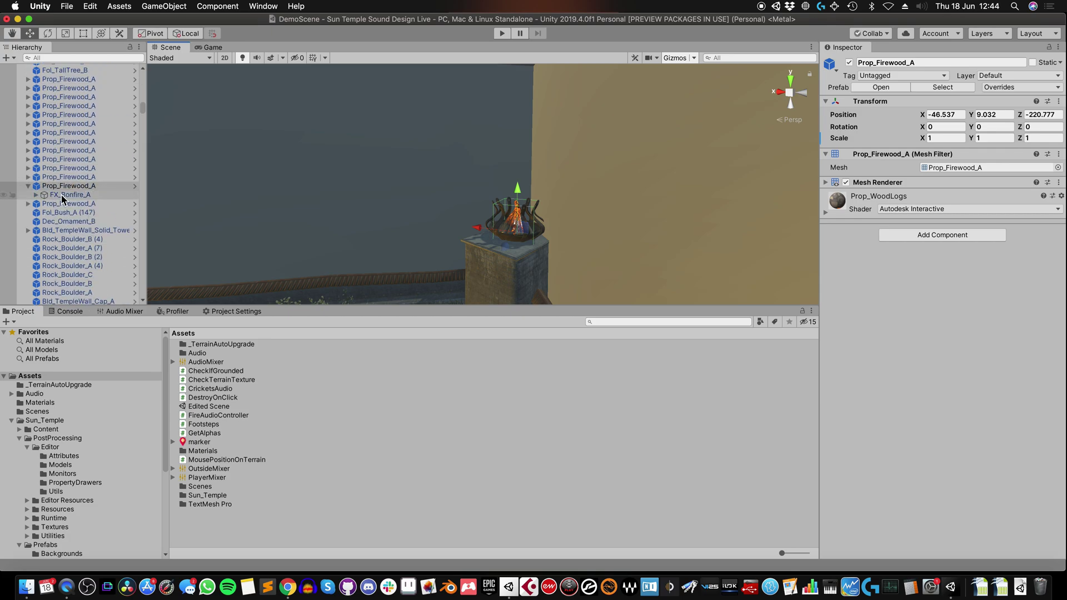
{"action": "left_click", "coordinate": [61, 195]}
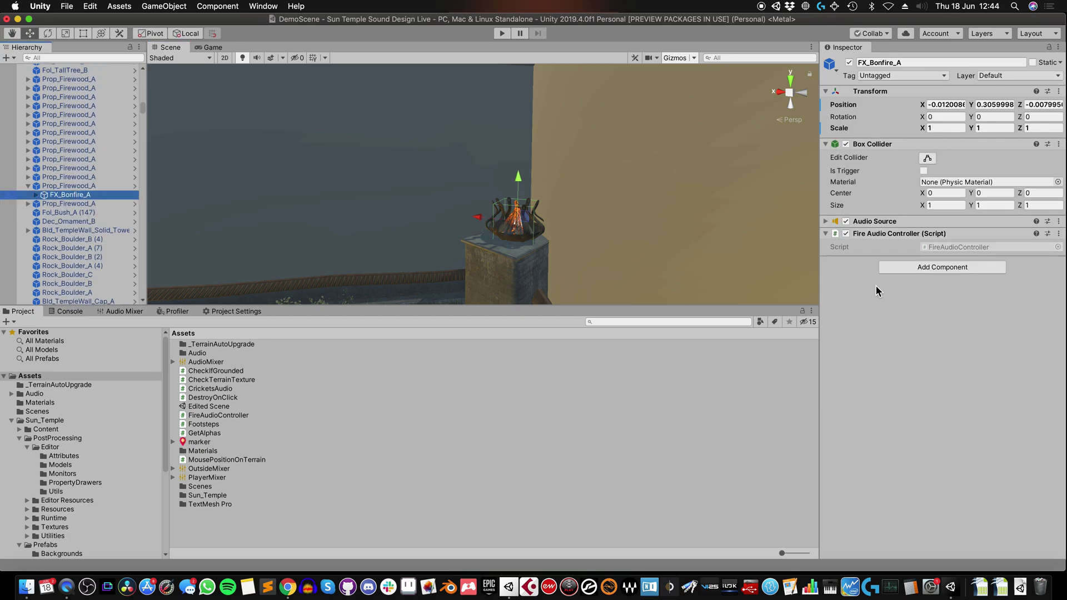
{"action": "left_click", "coordinate": [875, 221]}
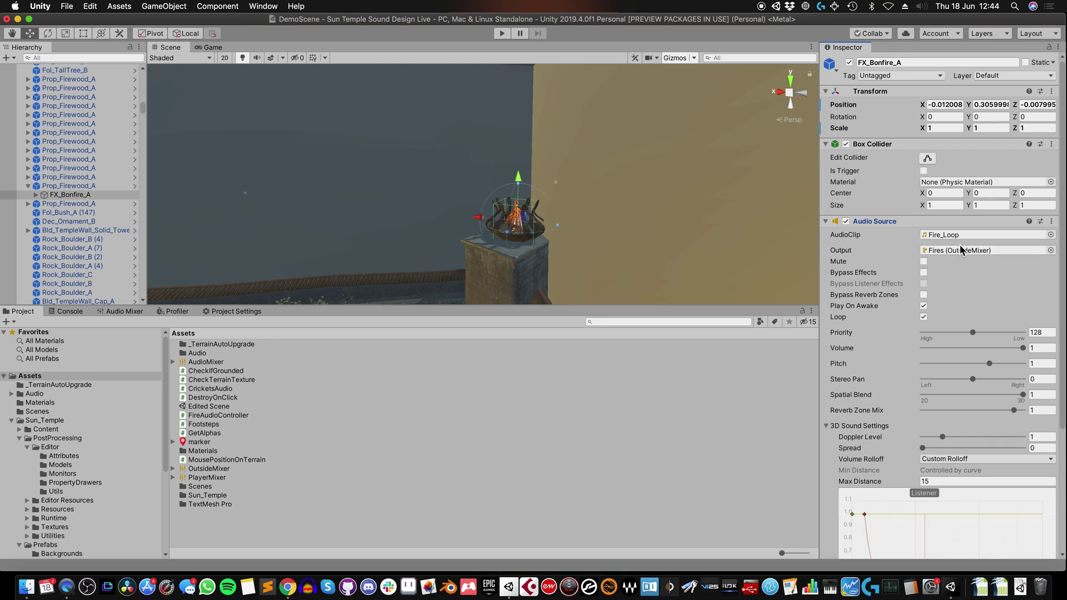
Clear the Output mixer group of the bonfire's Audio Source, undo the change, and collapse the component
{"action": "left_click", "coordinate": [1020, 251]}
{"action": "key", "text": "BackSpace"}
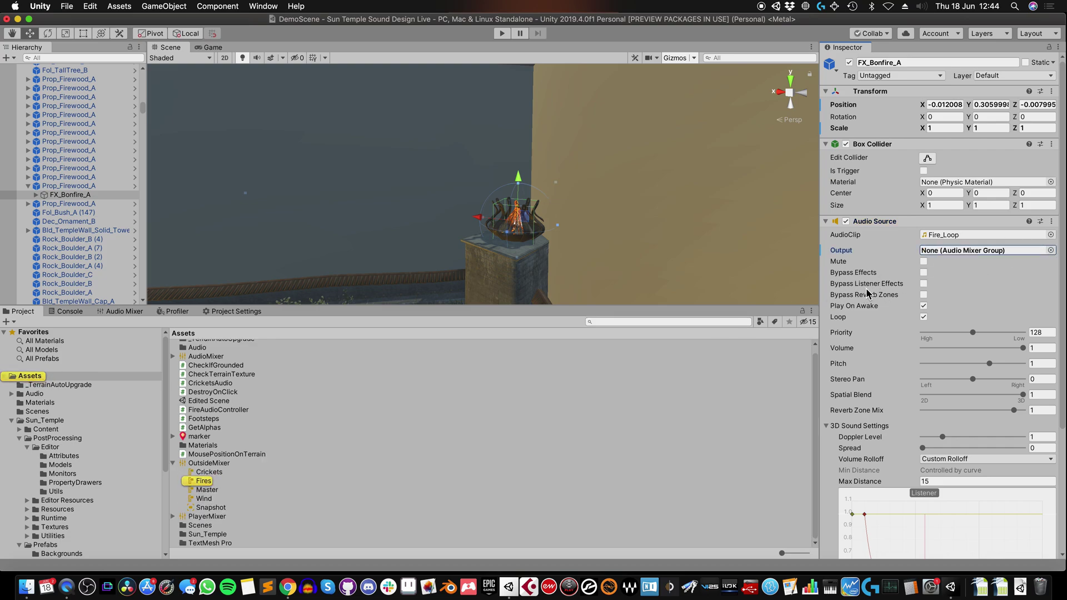
{"action": "key", "text": "super+z"}
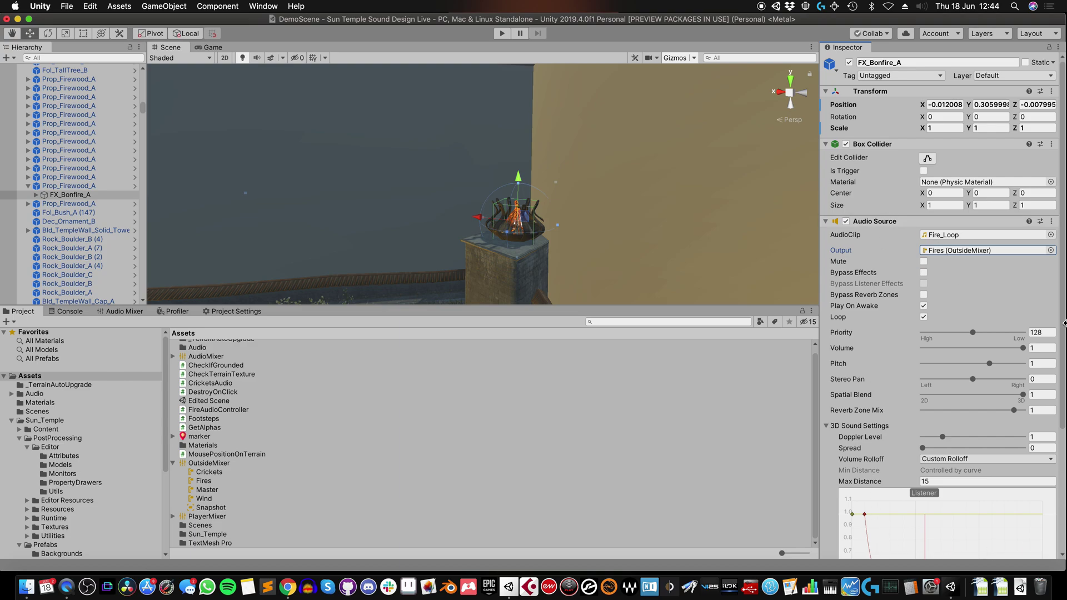
{"action": "left_click", "coordinate": [826, 222]}
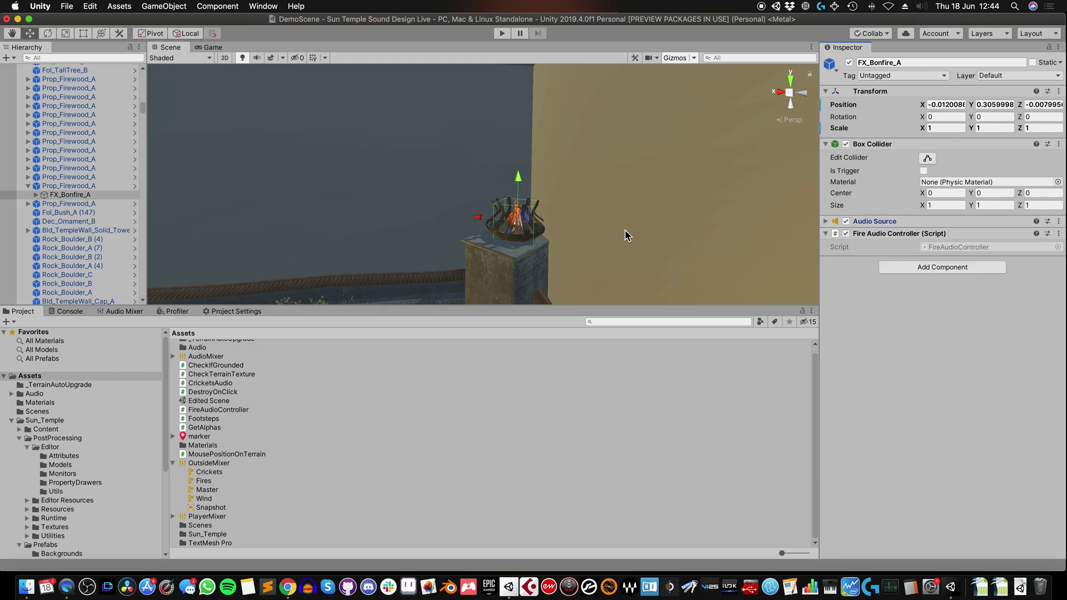
Open AudioMixer in the Audio Mixer and add an SFX Reverb effect to its Master group
{"action": "left_click", "coordinate": [129, 311]}
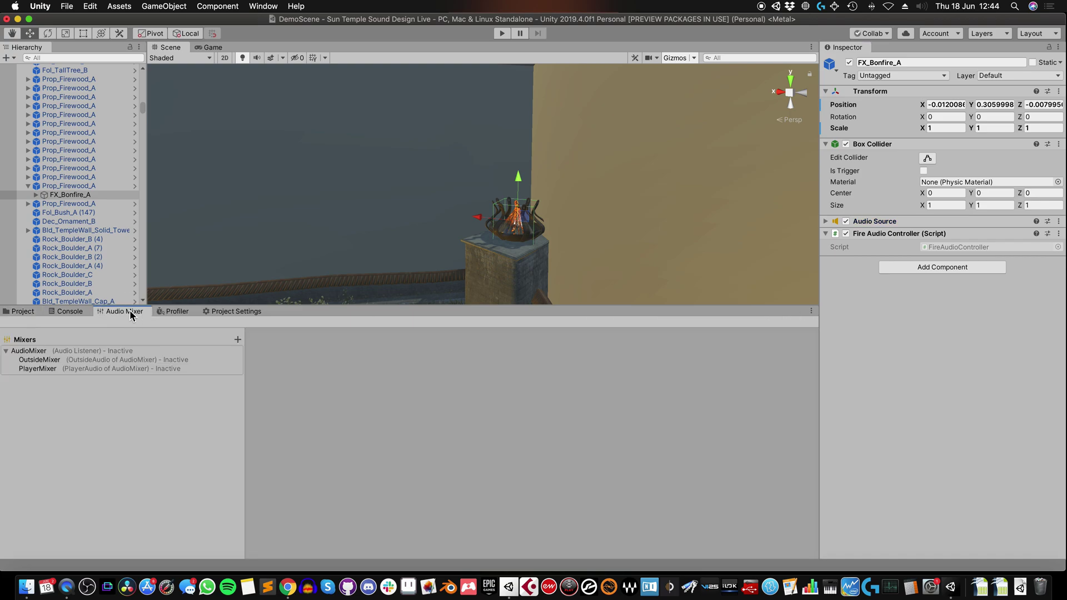
{"action": "right_click_drag", "start_coordinate": [369, 221], "coordinate": [166, 214]}
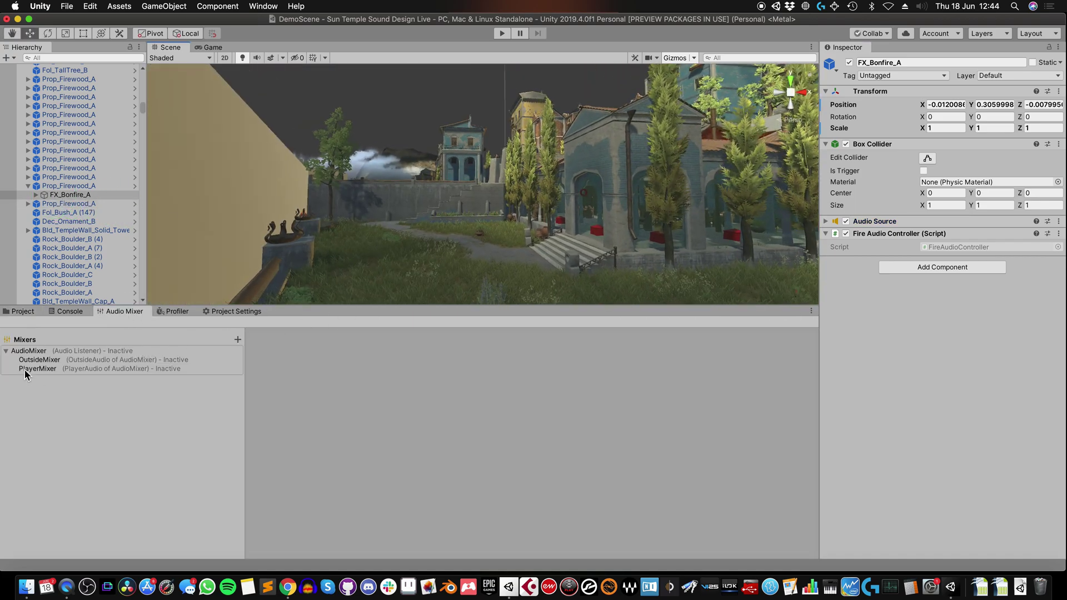
{"action": "left_click", "coordinate": [29, 351]}
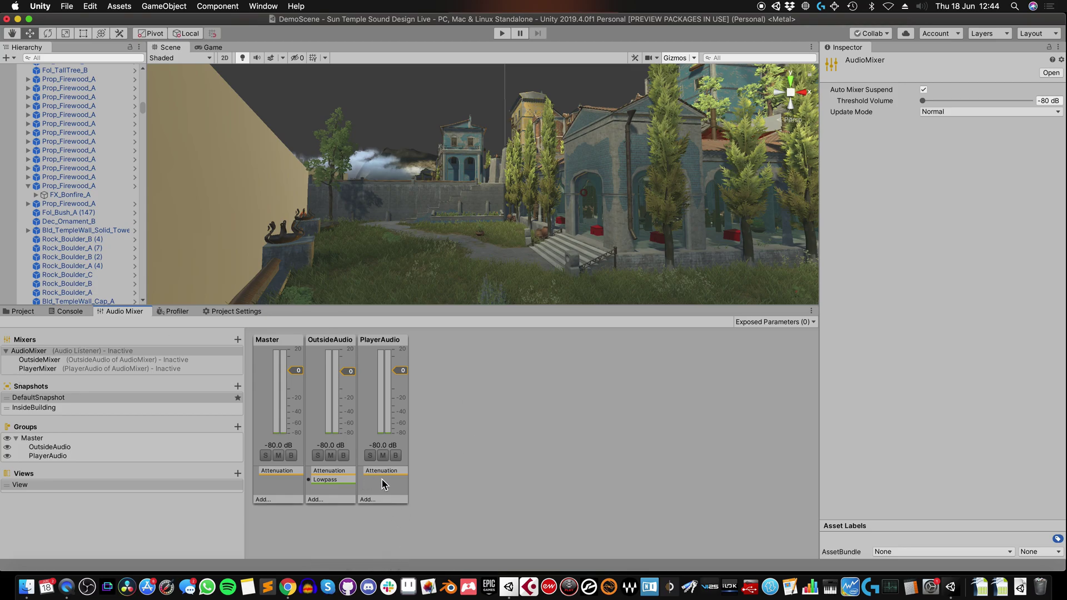
{"action": "left_click", "coordinate": [264, 501]}
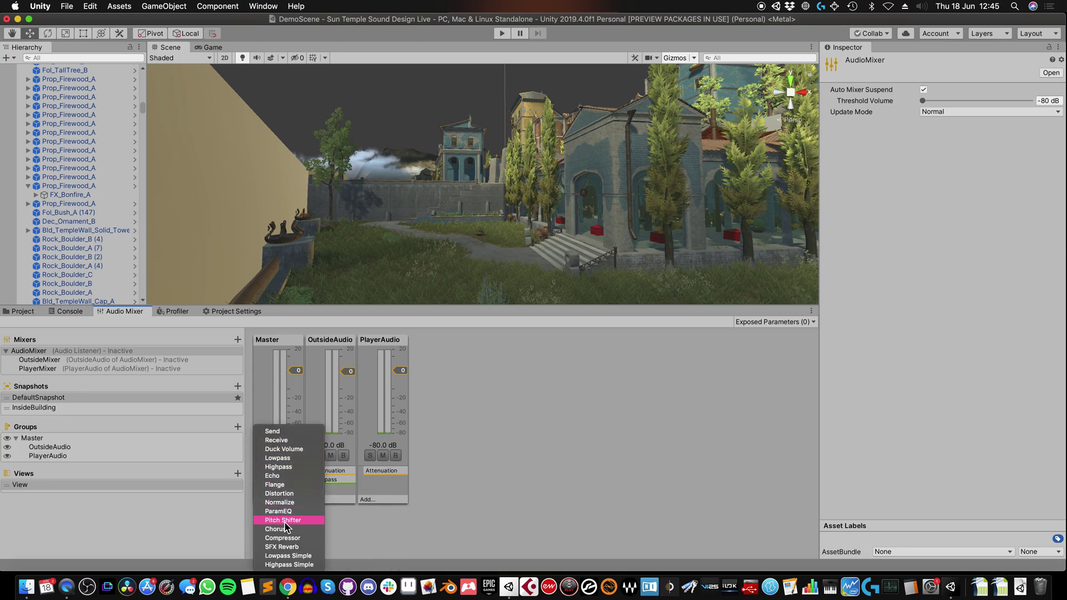
{"action": "left_click", "coordinate": [298, 547]}
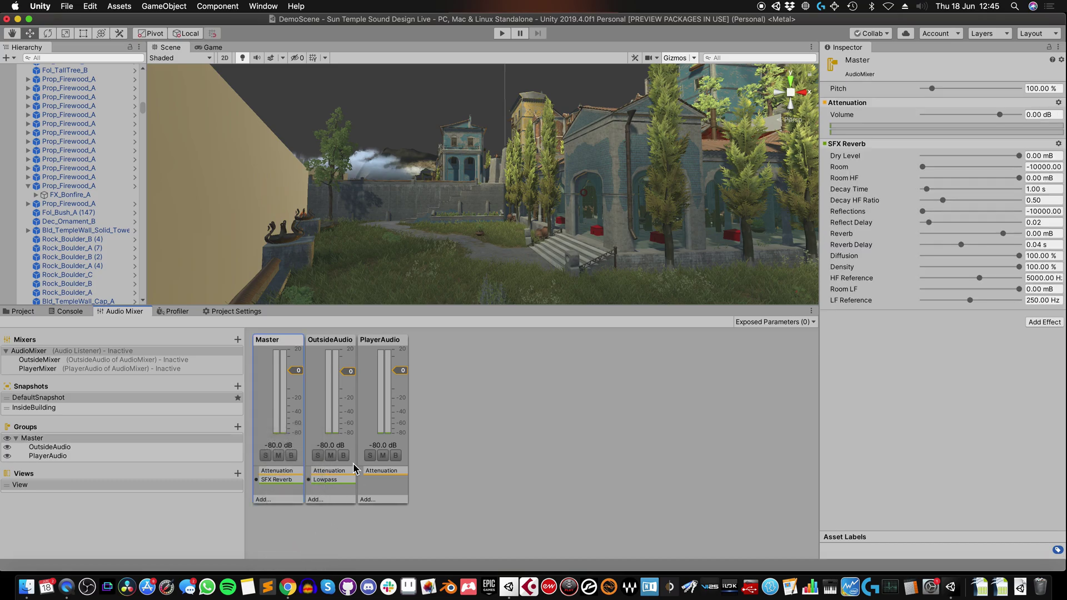
Set the Master SFX Reverb's Dry Level to -10000 mB and Room to 0 mB, and hear the result by walking the path in play mode
{"action": "left_click_drag", "start_coordinate": [1019, 156], "coordinate": [912, 158]}
{"action": "left_click", "coordinate": [1019, 167]}
{"action": "left_click", "coordinate": [502, 33]}
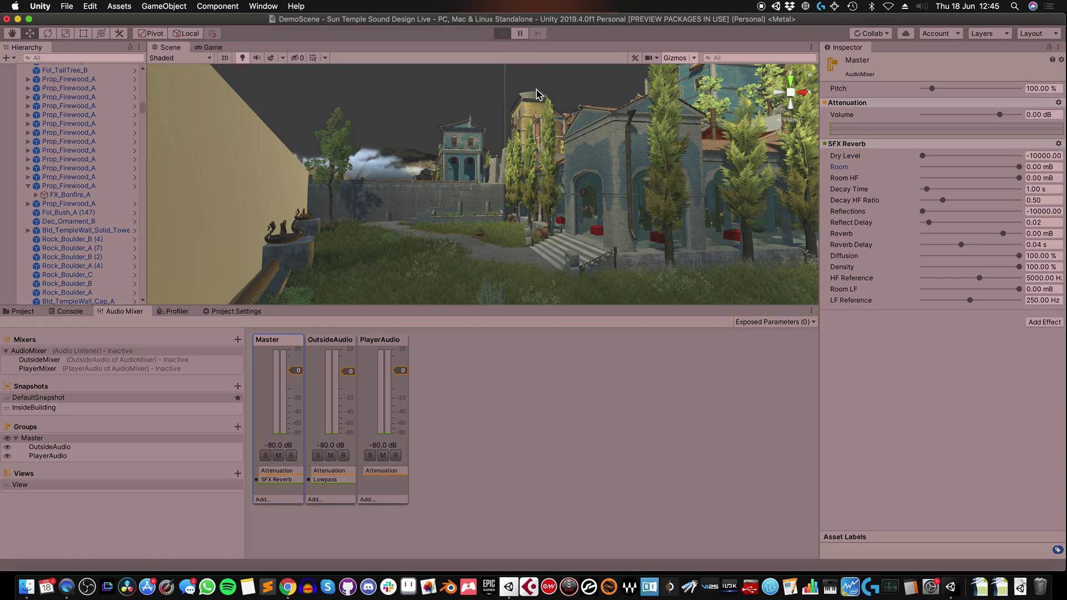
{"action": "key", "text": "w"}
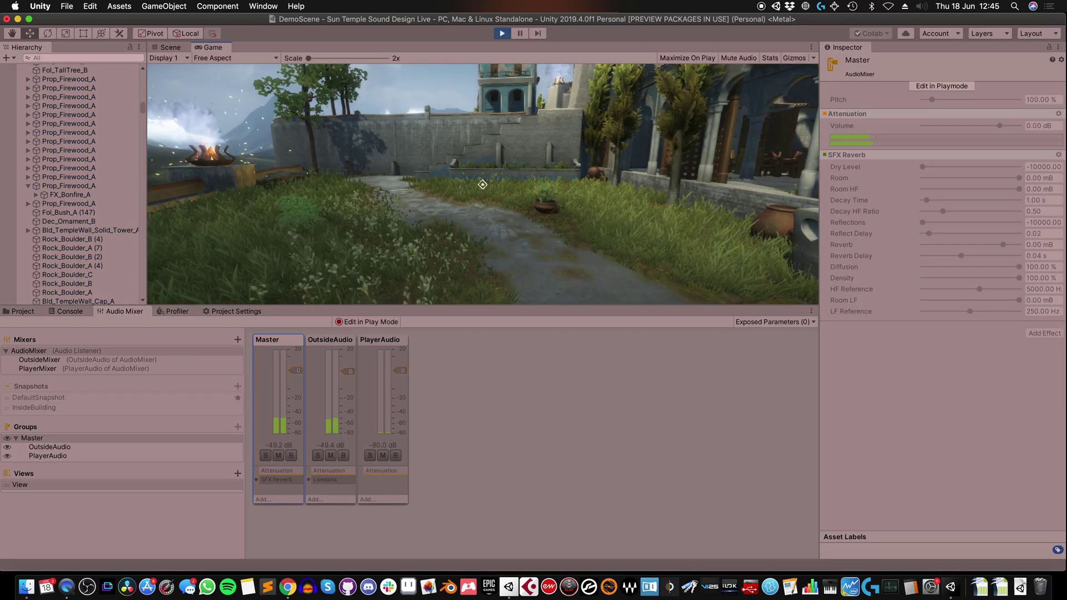
{"action": "key", "text": "w"}
{"action": "left_click", "coordinate": [505, 35]}
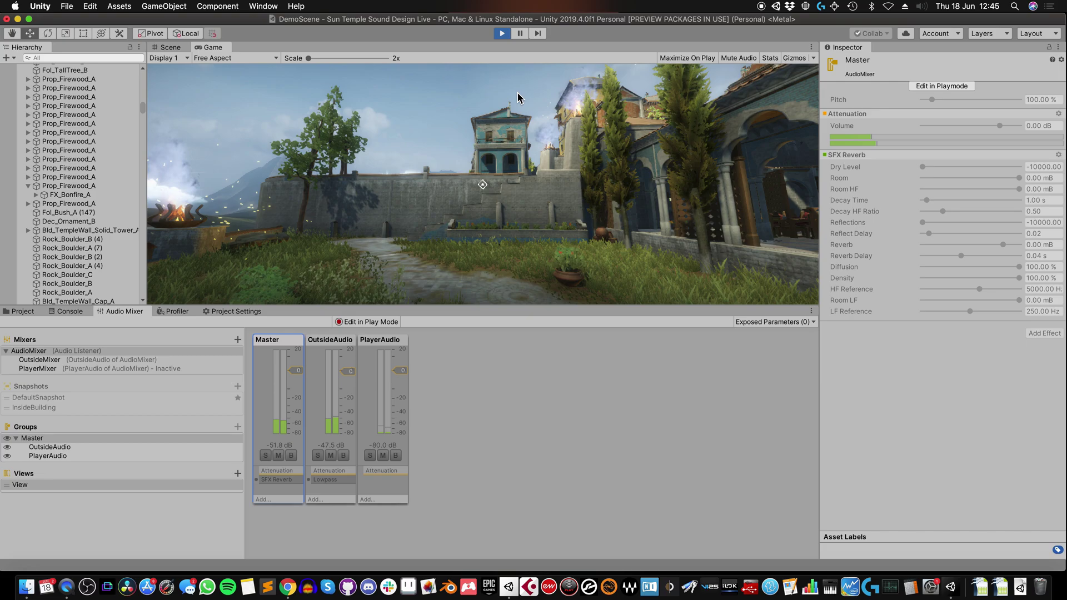
{"action": "key", "text": "super+p"}
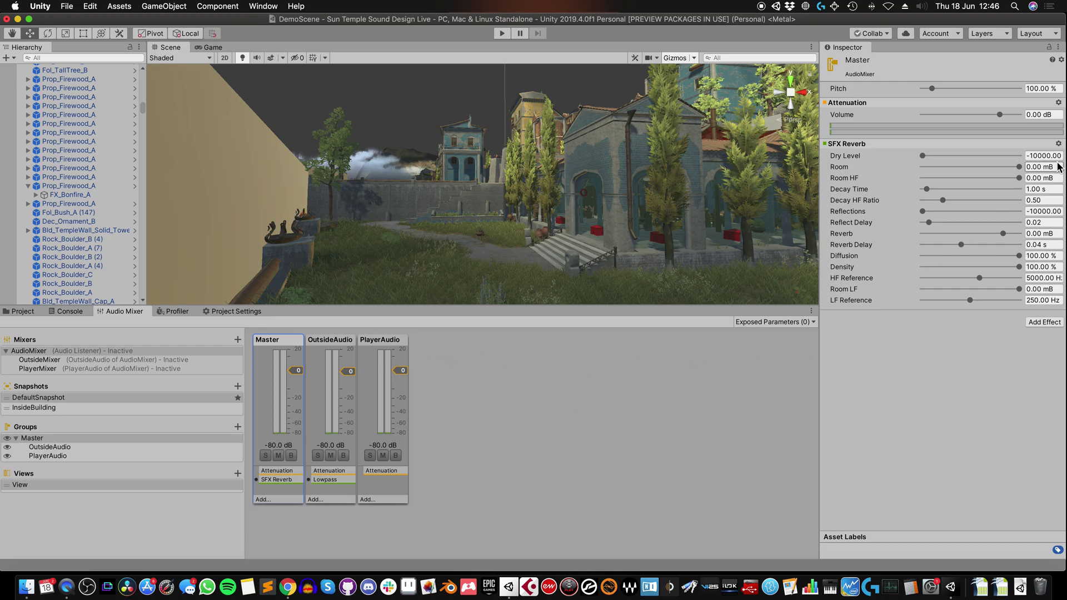
Remove the SFX Reverb effect from the AudioMixer's Master group
{"action": "left_click", "coordinate": [1058, 143]}
{"action": "left_click", "coordinate": [953, 220]}
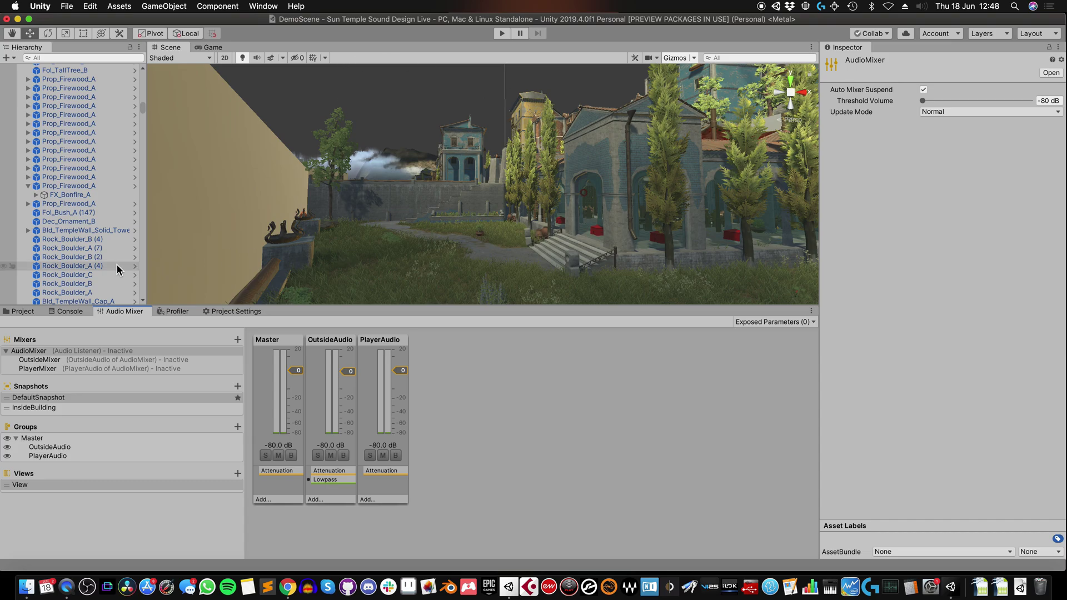
Select the player's Camera in the scene and set its Audio Reverb Filter's Reverb Preset to Off
{"action": "scroll", "coordinate": [114, 268], "scroll_direction": "down", "scroll_amount": 5}
{"action": "right_click_drag", "start_coordinate": [318, 220], "coordinate": [548, 231]}
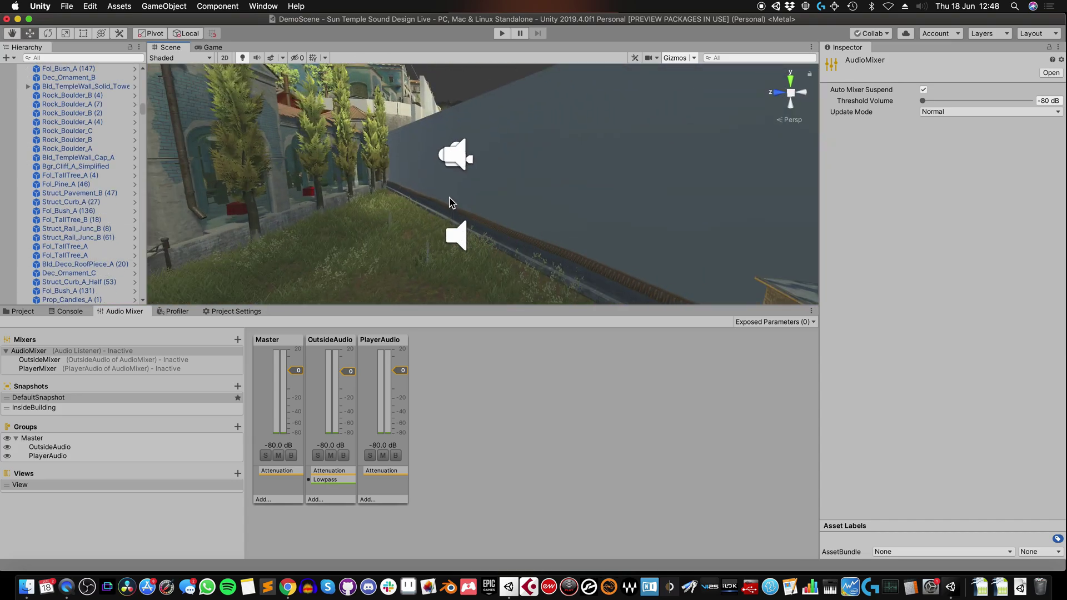
{"action": "left_click", "coordinate": [454, 156]}
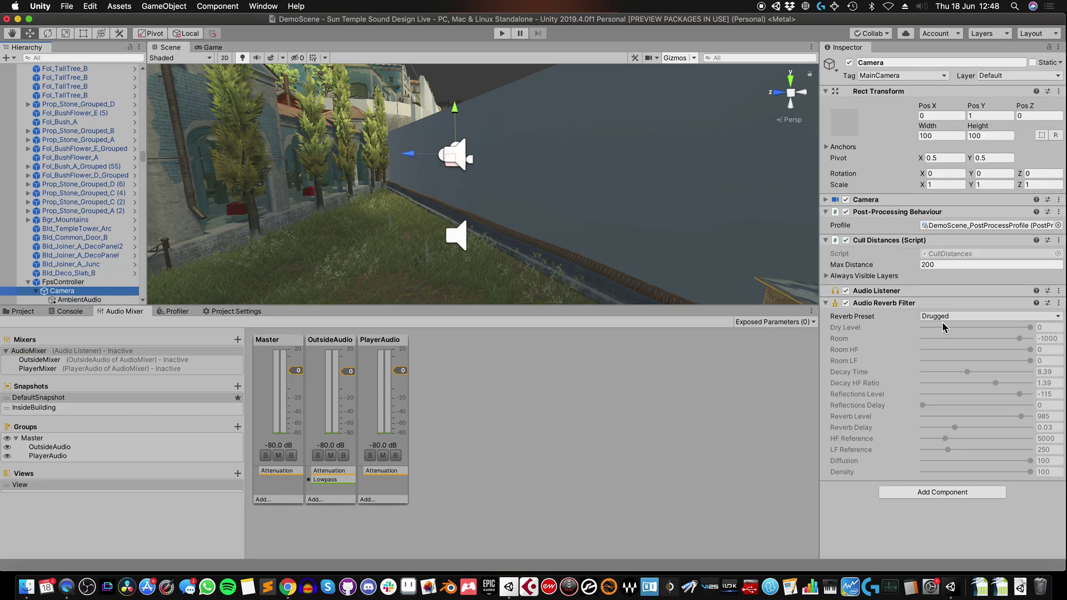
{"action": "left_click", "coordinate": [925, 316]}
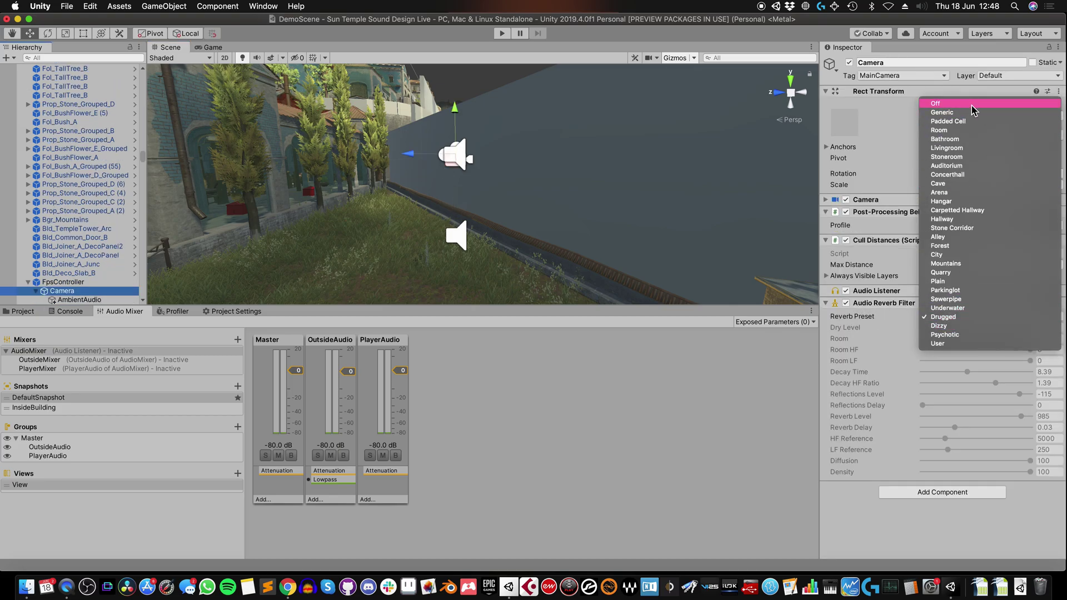
{"action": "left_click", "coordinate": [956, 104]}
Run the scene and walk from the grass path past the bonfire and along the paved street to the building's wooden door
{"action": "left_click", "coordinate": [500, 34]}
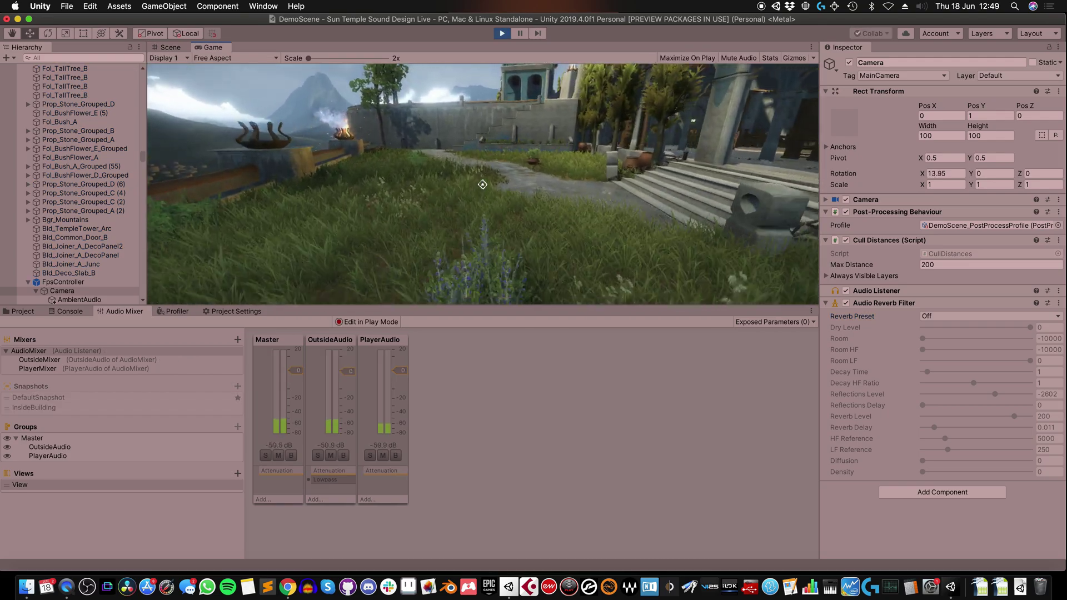
{"action": "key", "text": "w"}
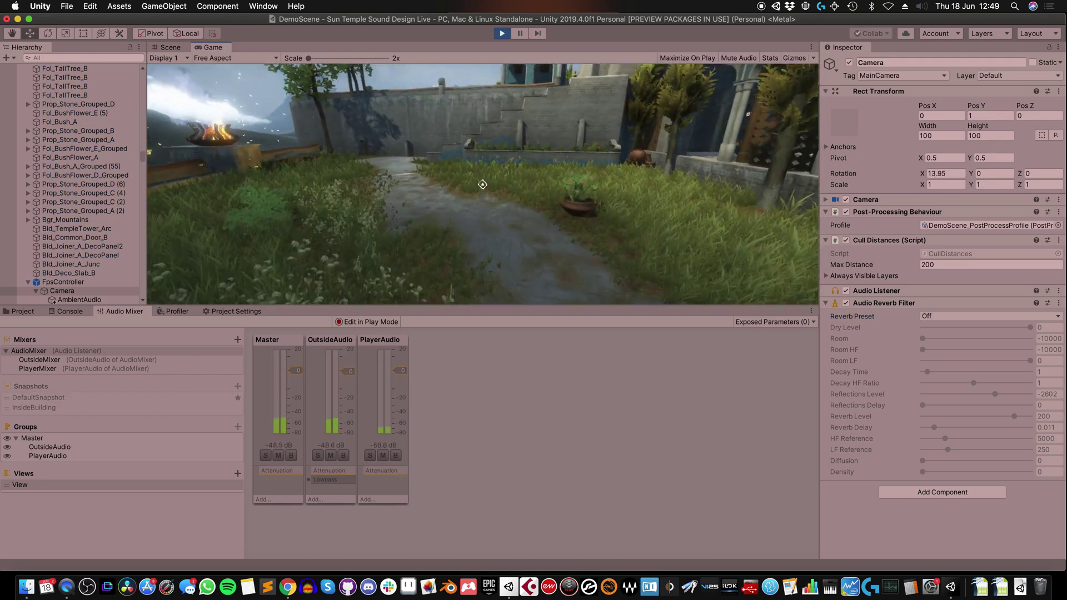
{"action": "key", "text": "w"}
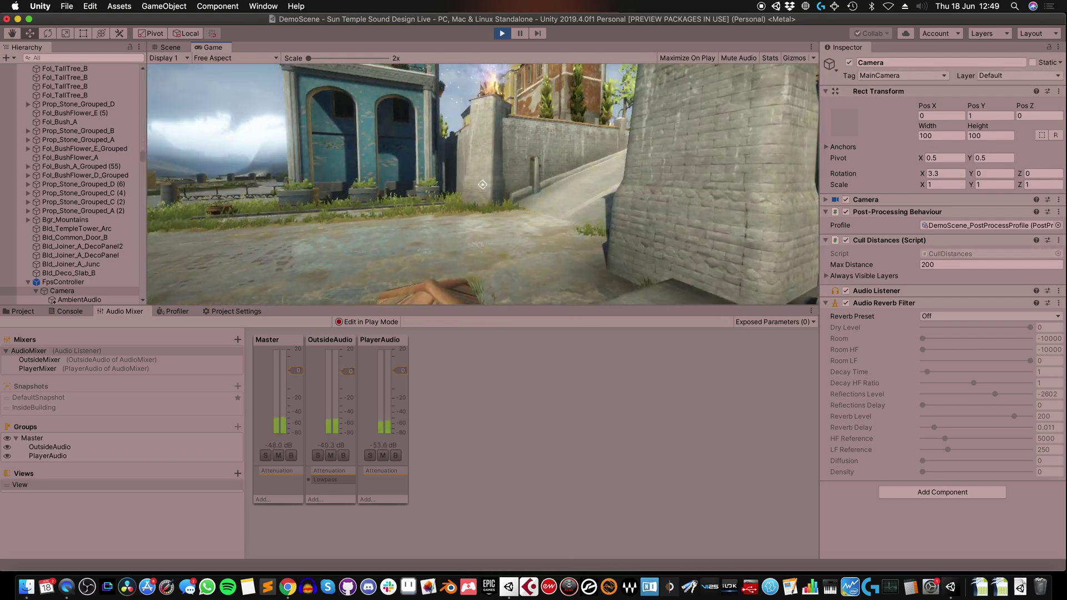
{"action": "key", "text": "w"}
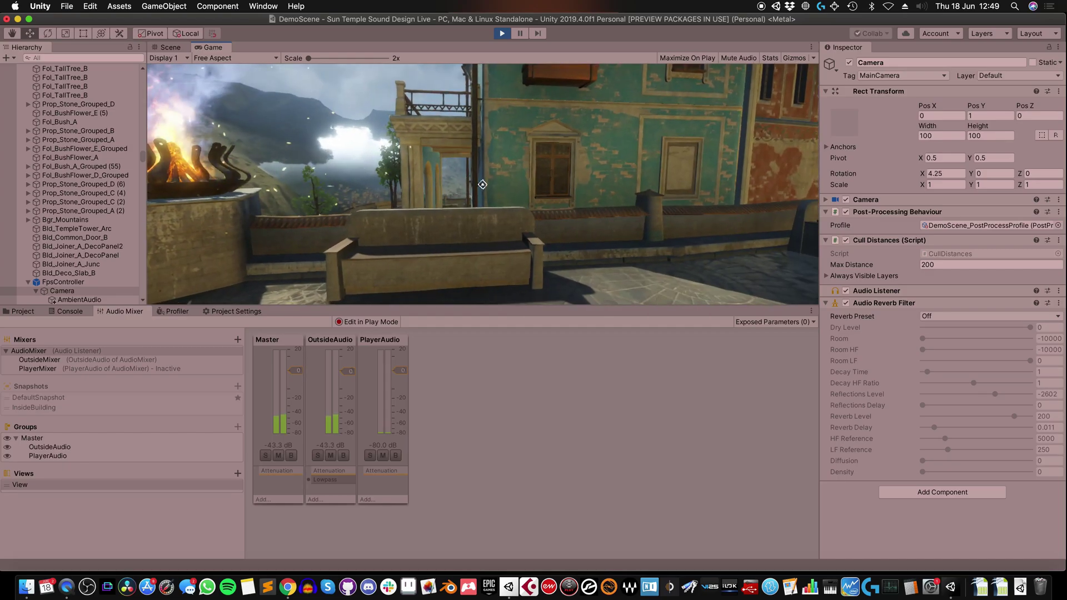
{"action": "key", "text": "w"}
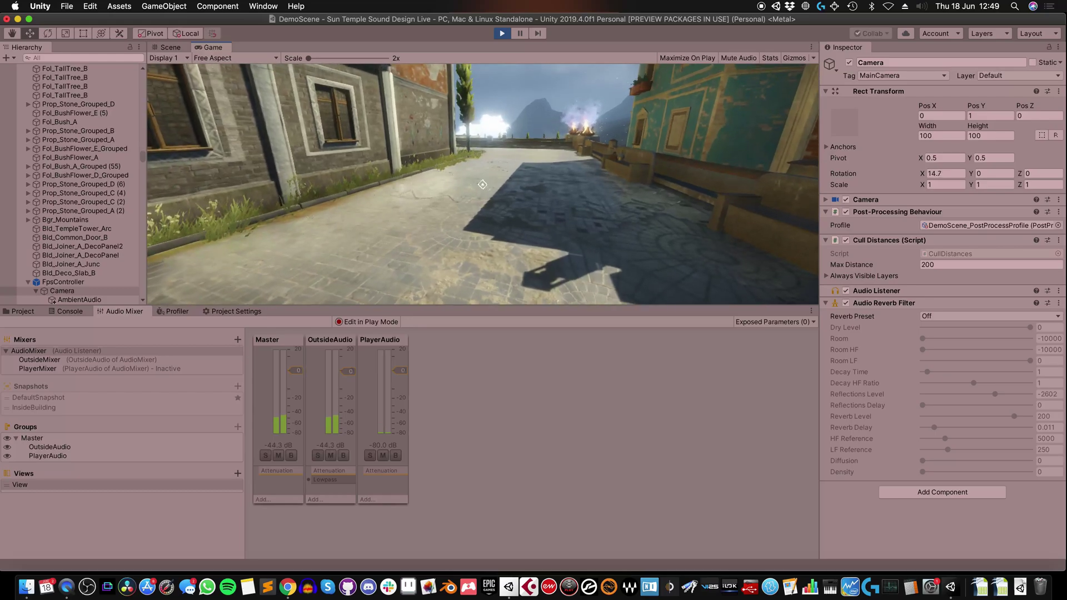
{"action": "key", "text": "w"}
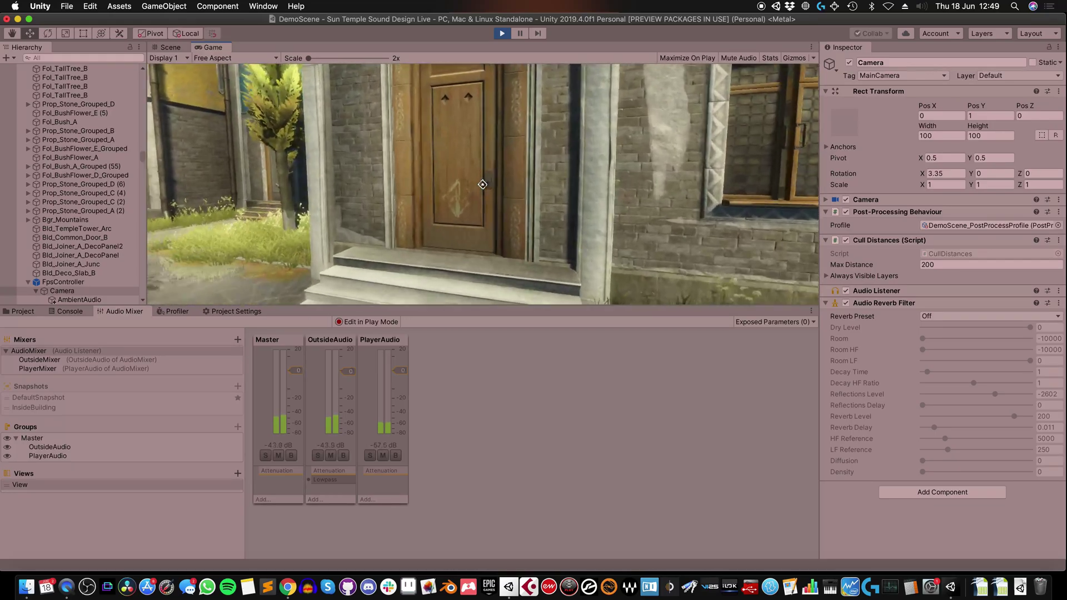
Enter the building and walk around the library room to hear the footsteps without listener reverb
{"action": "key", "text": "w"}
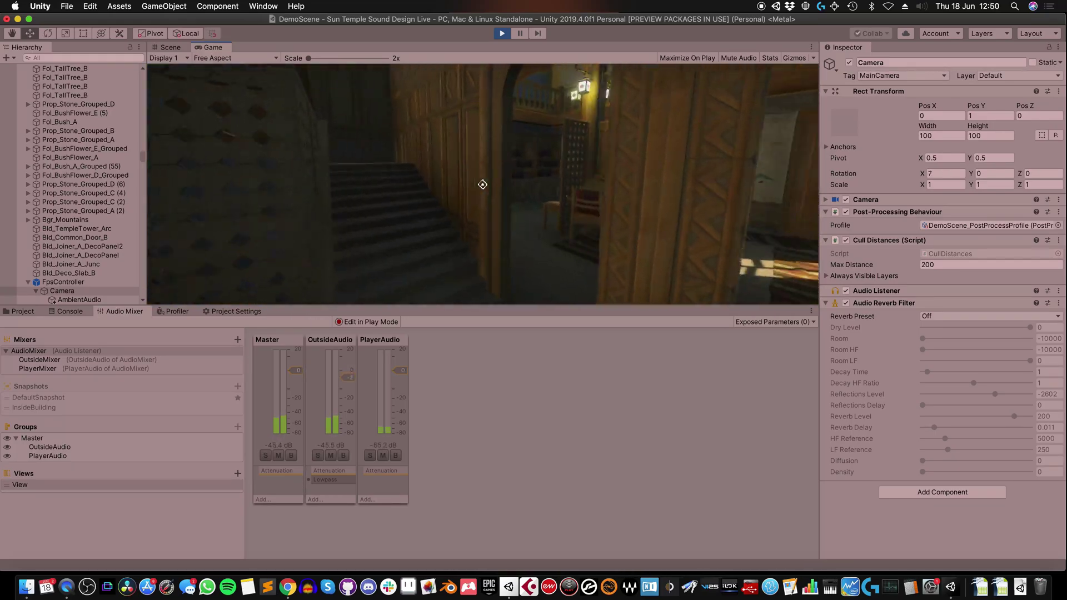
{"action": "key", "text": "w"}
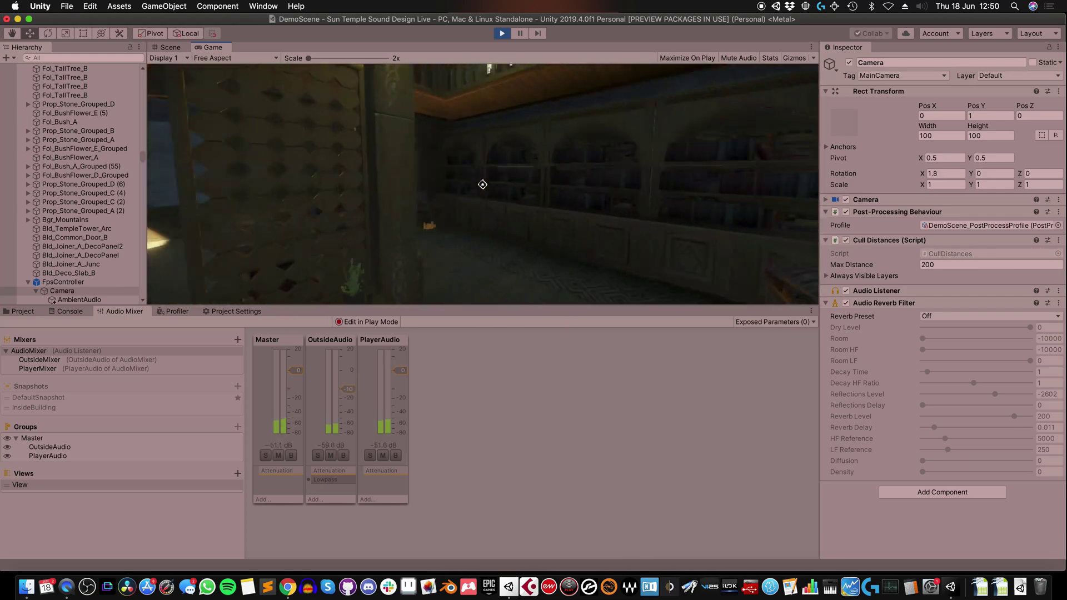
{"action": "key", "text": "w"}
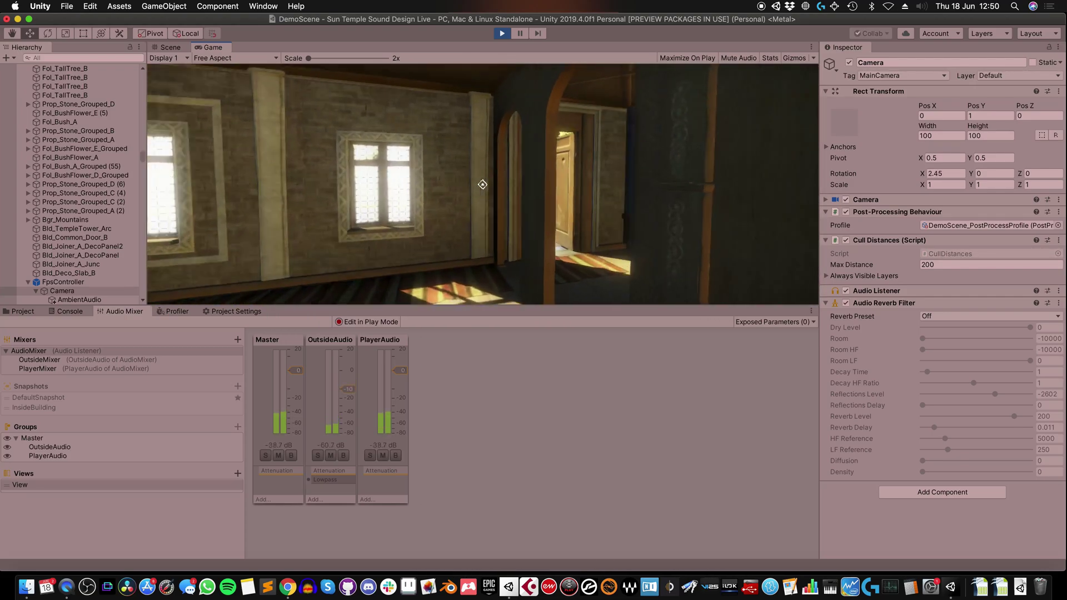
{"action": "key", "text": "w"}
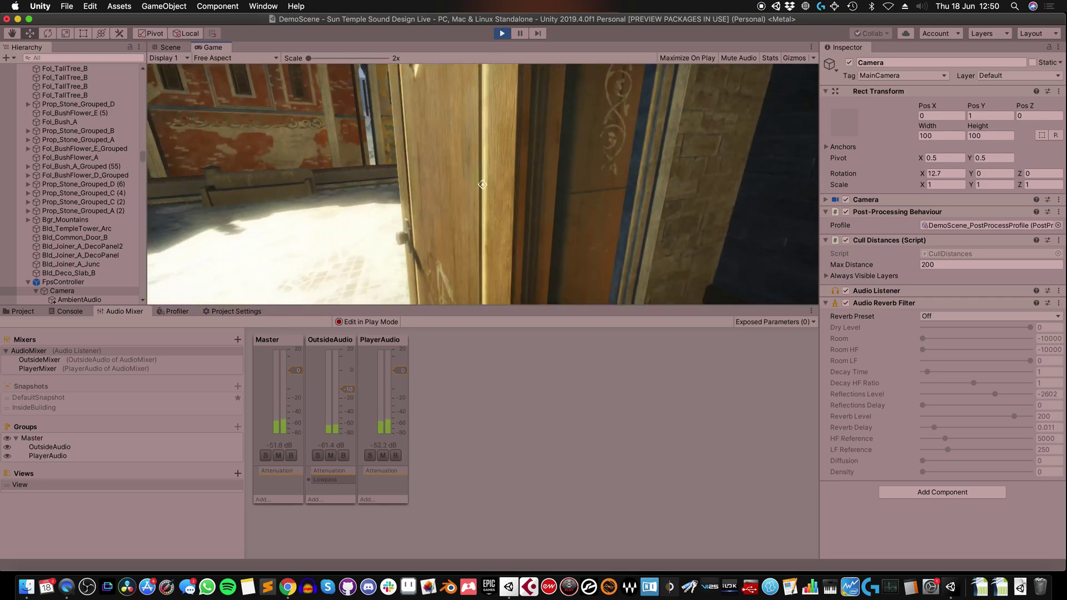
{"action": "key", "text": "w"}
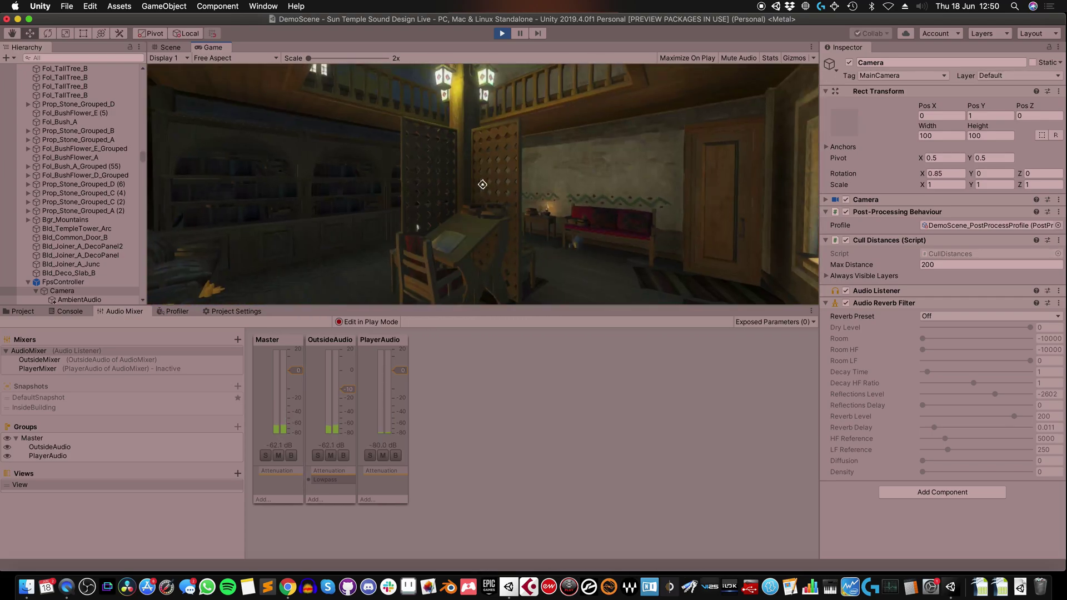
Set the Camera's Reverb Preset to Room during play mode and walk around the library to hear it
{"action": "left_click", "coordinate": [968, 316]}
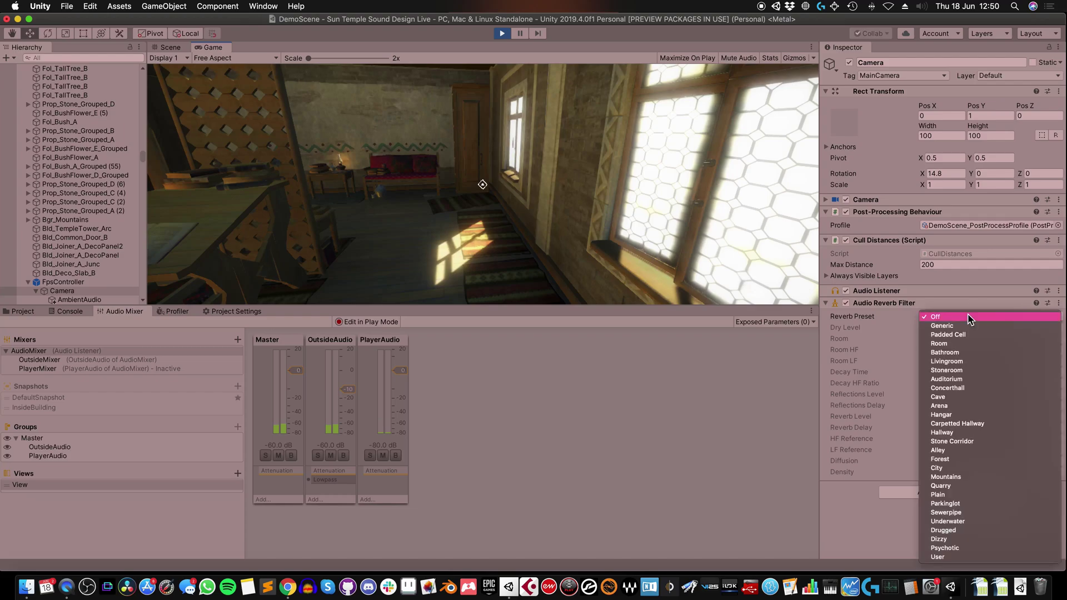
{"action": "left_click", "coordinate": [968, 345]}
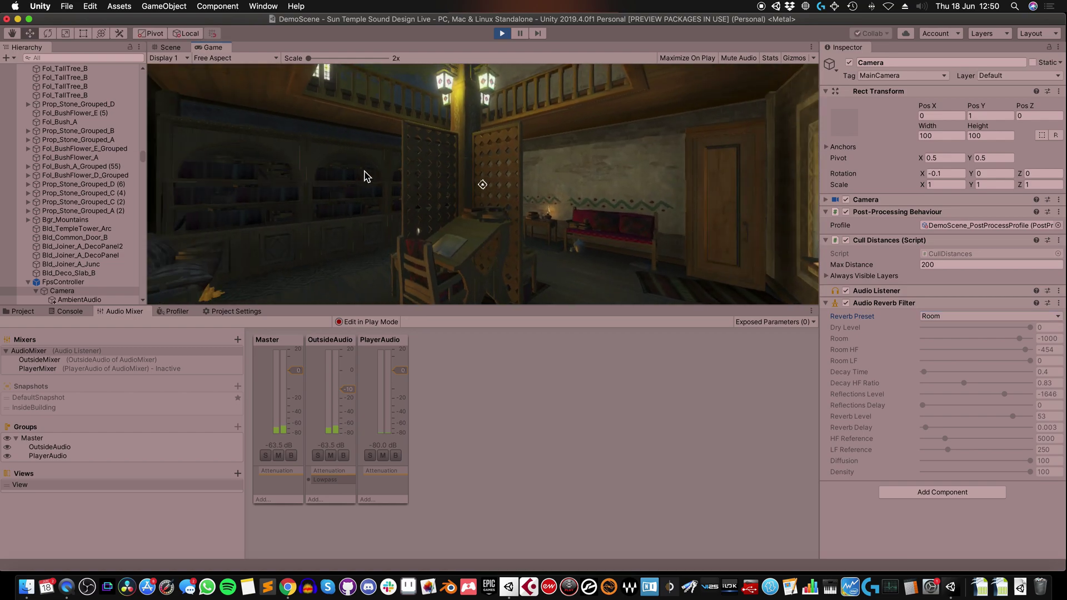
{"action": "key", "text": "w"}
{"action": "key", "text": "w"}
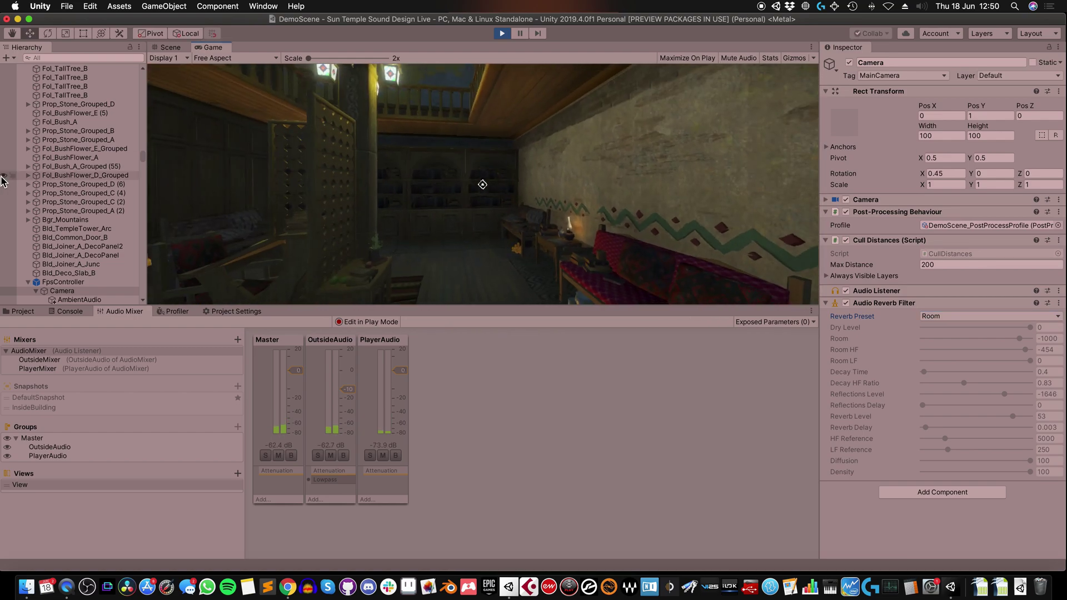
{"action": "key", "text": "w"}
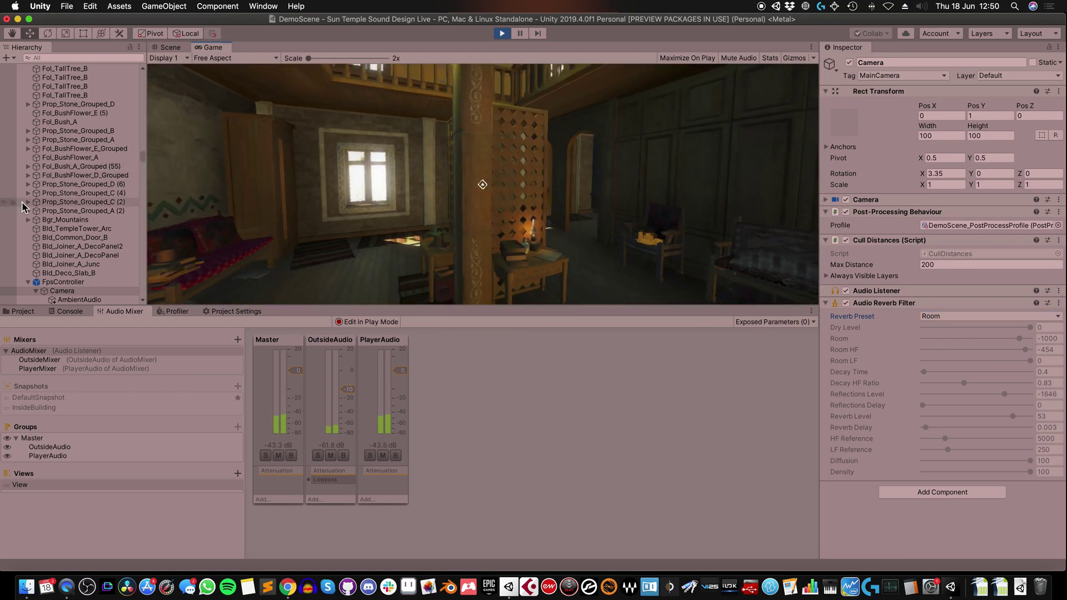
{"action": "key", "text": "w"}
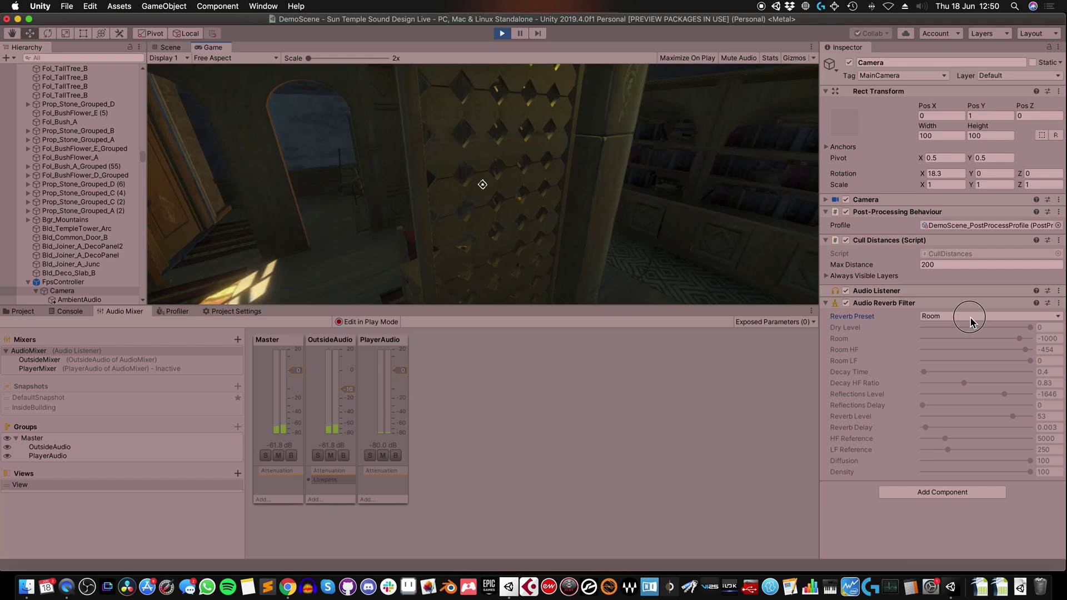
Switch the Camera's Reverb Preset to User and lower its Dry Level to -10000
{"action": "left_click", "coordinate": [968, 316]}
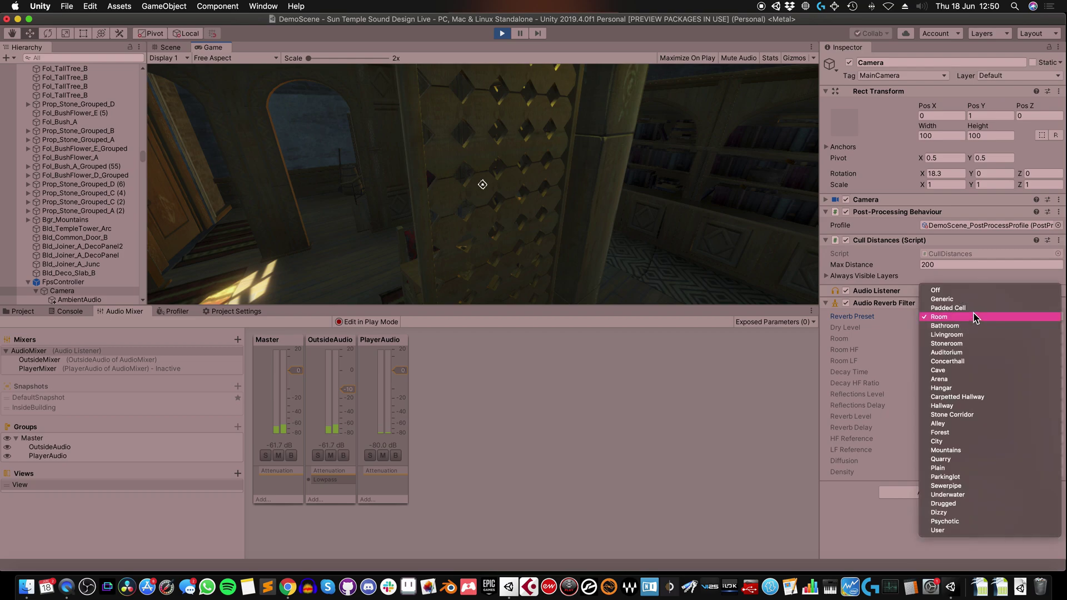
{"action": "left_click", "coordinate": [952, 530]}
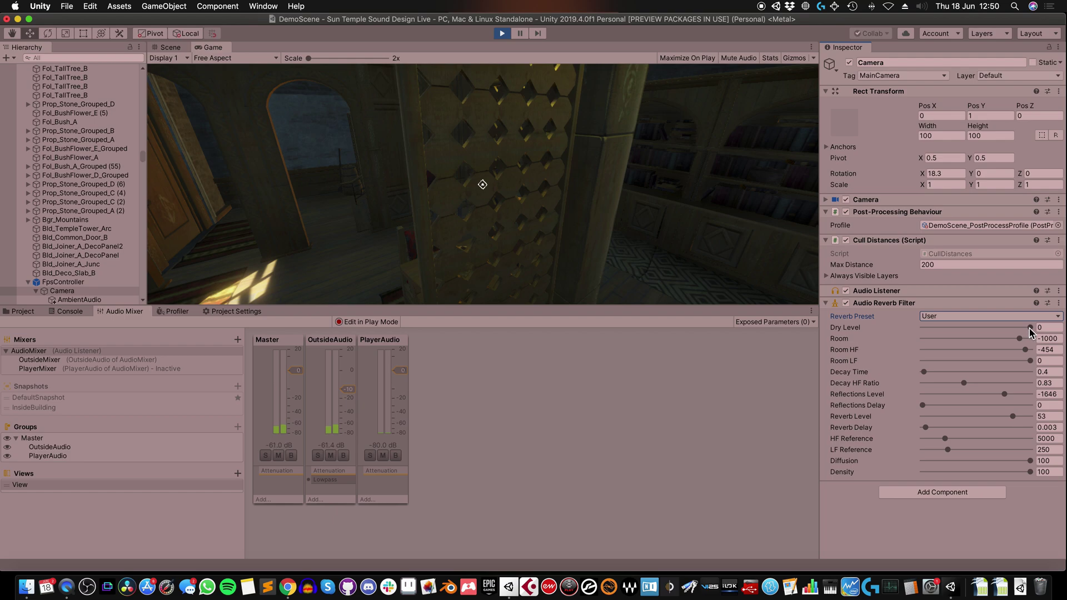
{"action": "left_click_drag", "start_coordinate": [1030, 328], "coordinate": [914, 332]}
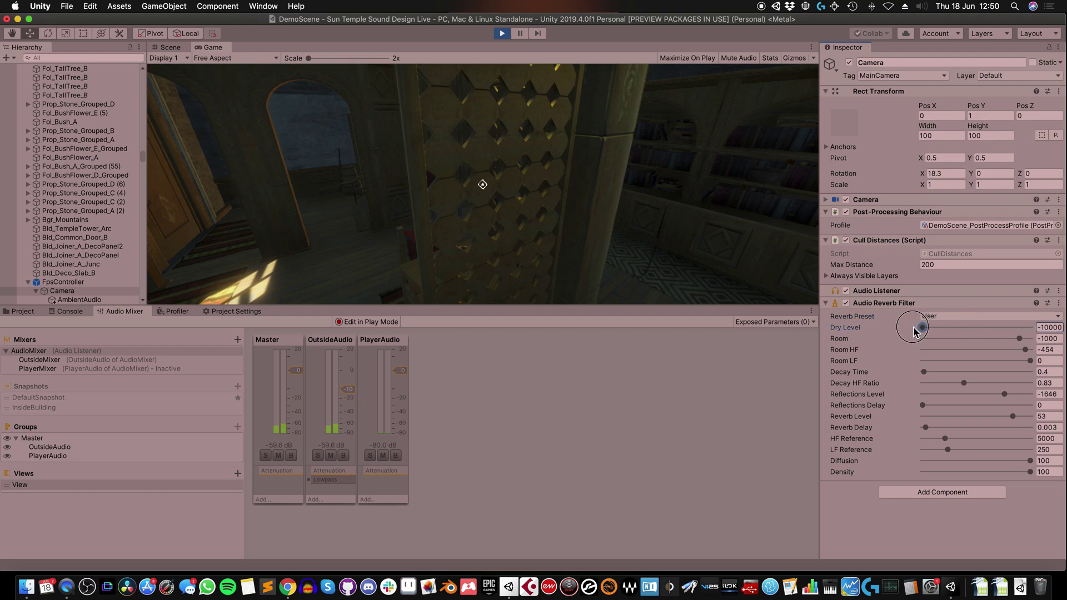
Walk around the library in play mode to hear only the wet reverb signal
{"action": "left_click", "coordinate": [669, 258]}
{"action": "key", "text": "s"}
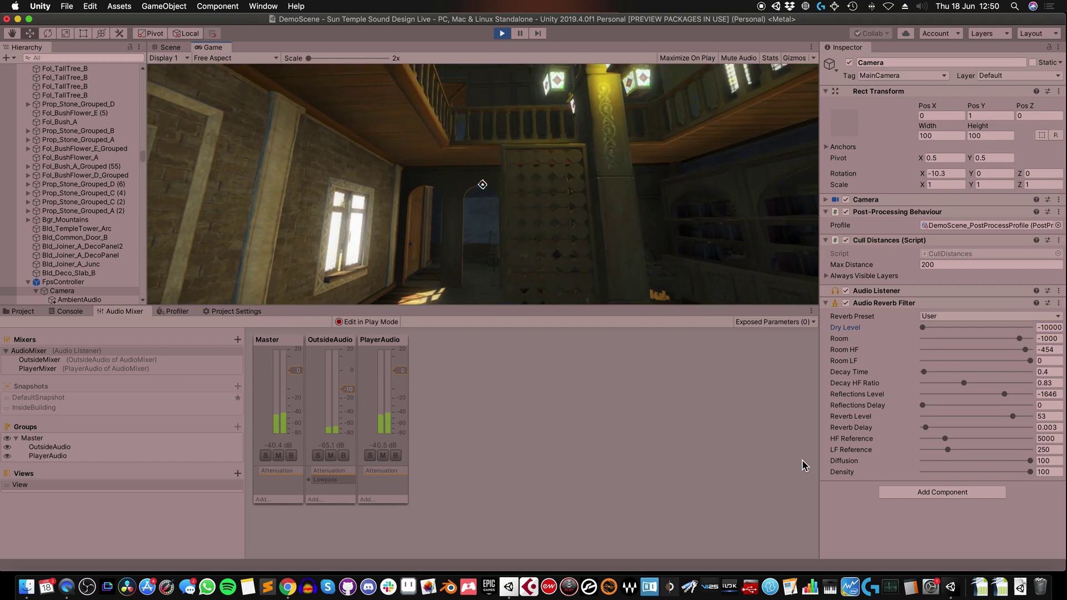
{"action": "key", "text": "w"}
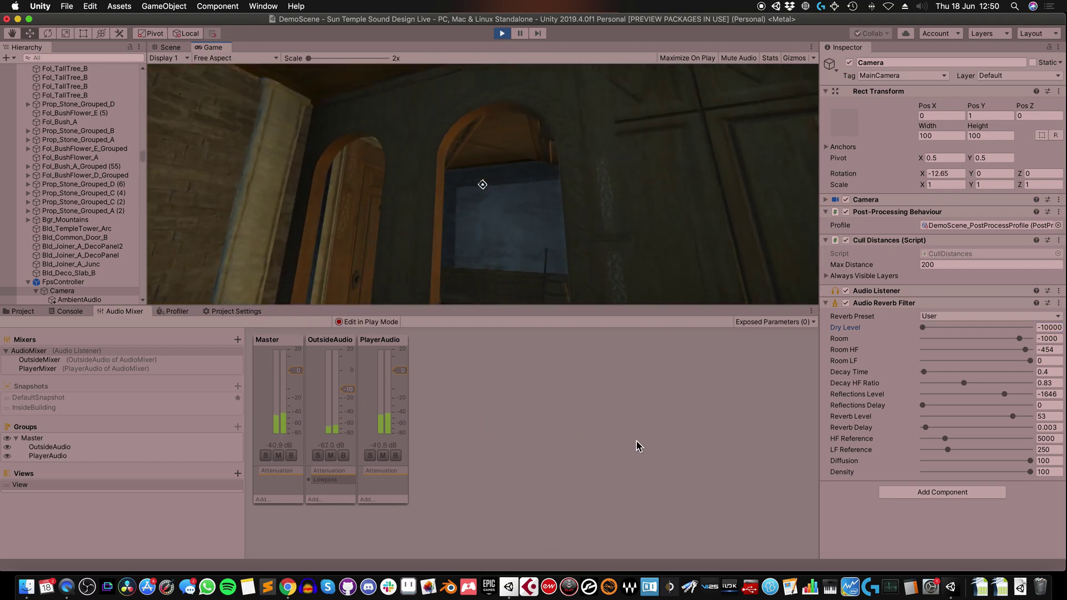
{"action": "key", "text": "w"}
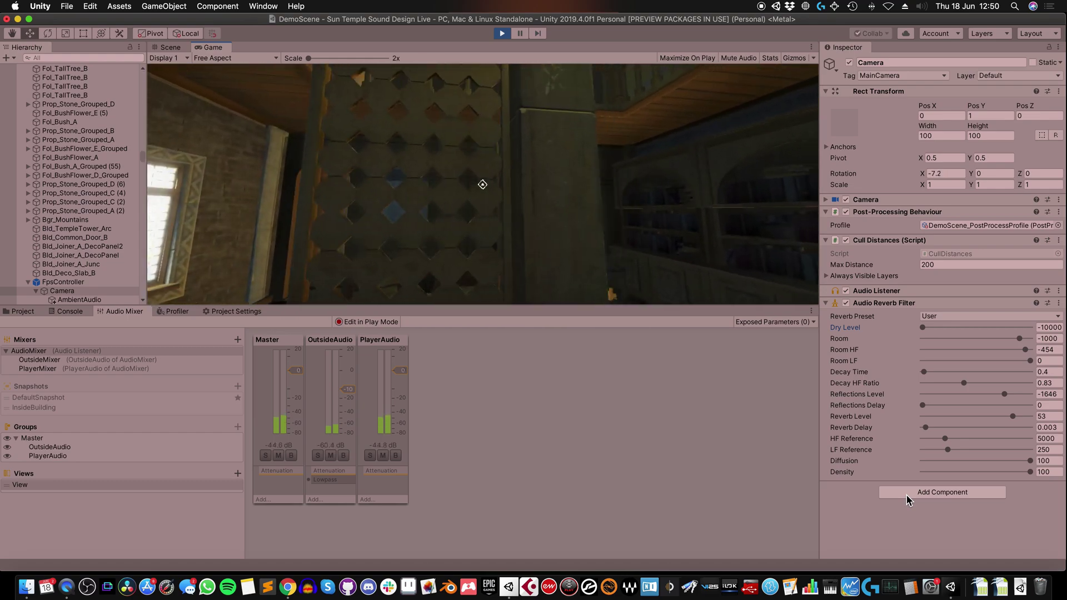
{"action": "key", "text": "w"}
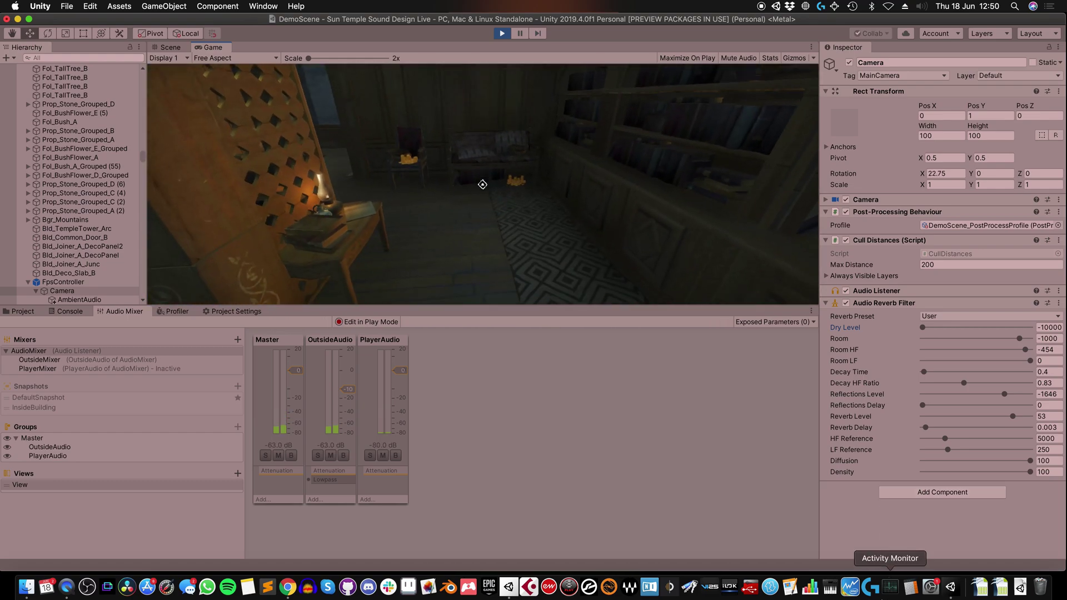
{"action": "key", "text": "w"}
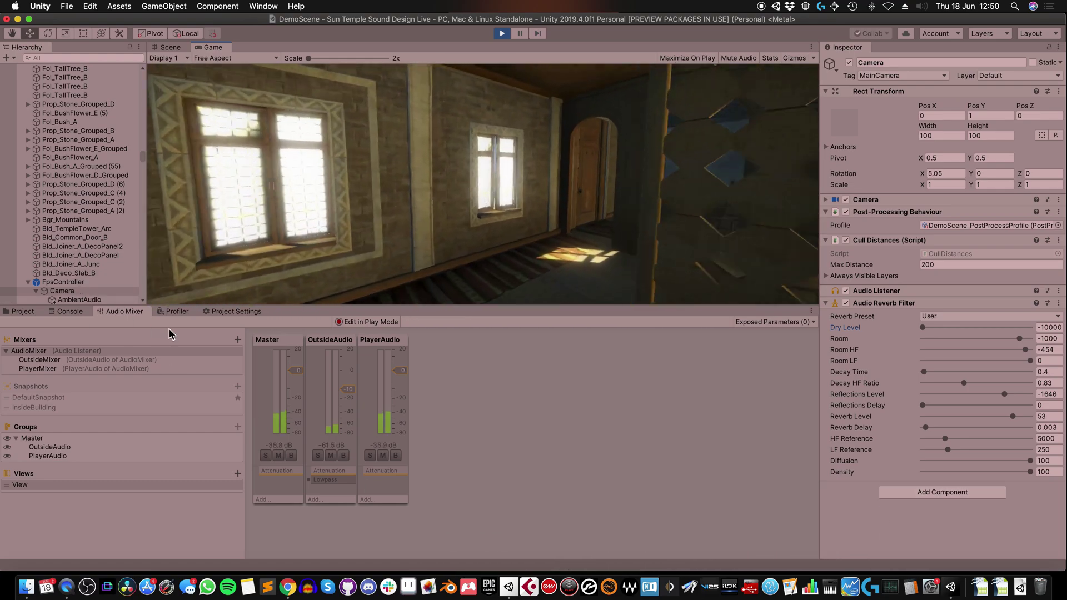
{"action": "key", "text": "w"}
Set the Camera reverb filter's Dry Level to 0 and walk through the library to compare the sound
{"action": "left_click_drag", "start_coordinate": [923, 327], "coordinate": [1047, 333]}
{"action": "left_click", "coordinate": [620, 243]}
{"action": "key", "text": "s"}
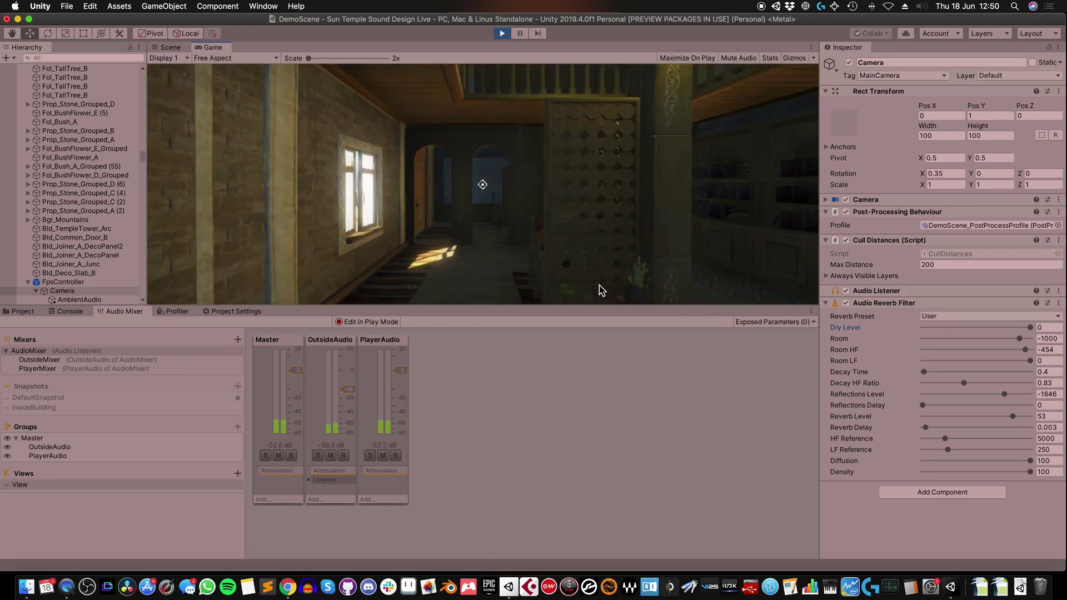
{"action": "key", "text": "s"}
{"action": "key", "text": "d"}
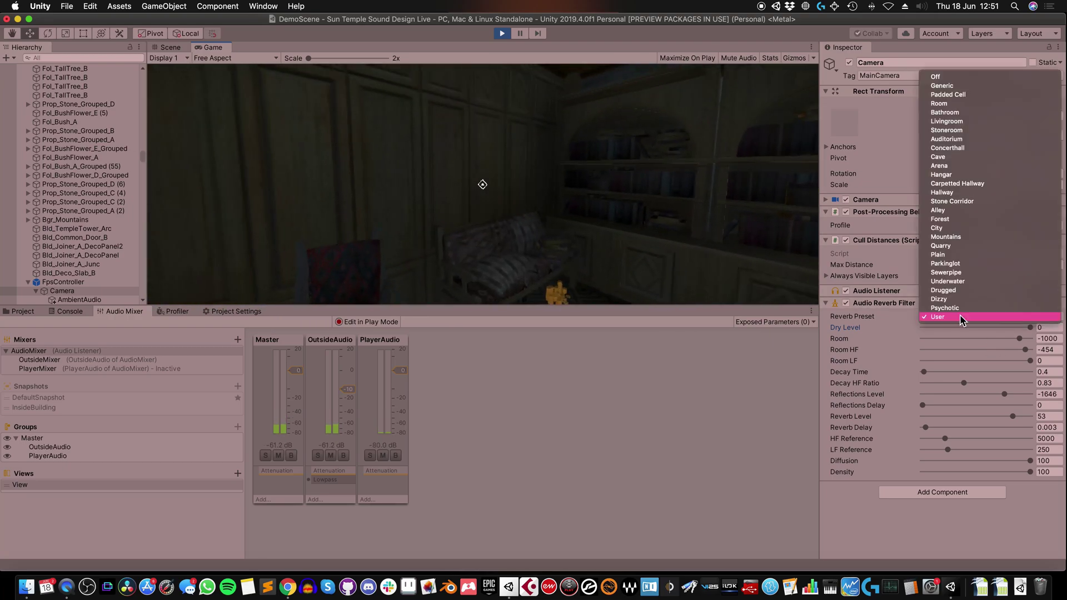
Set the Camera's Reverb Preset to Hallway and walk upstairs to the library's upper gallery to hear it
{"action": "left_click", "coordinate": [960, 316]}
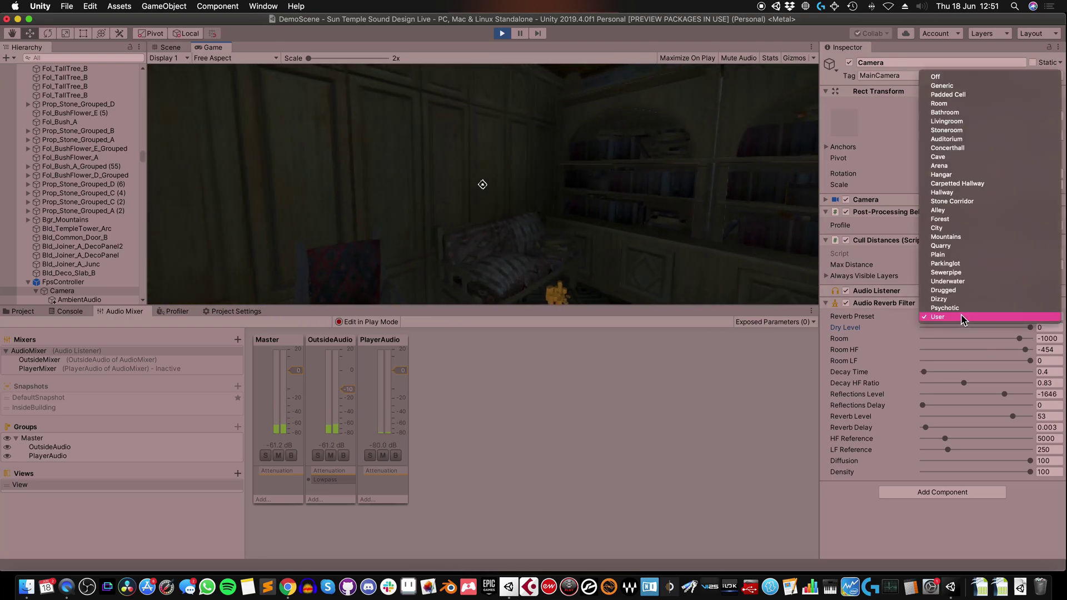
{"action": "left_click", "coordinate": [1006, 194]}
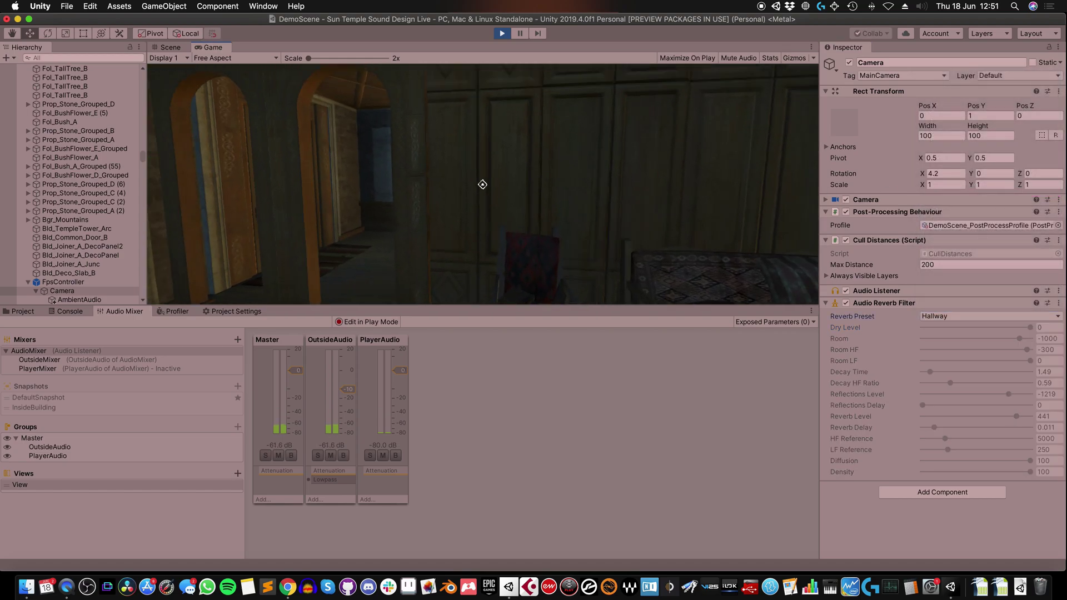
{"action": "key", "text": "w"}
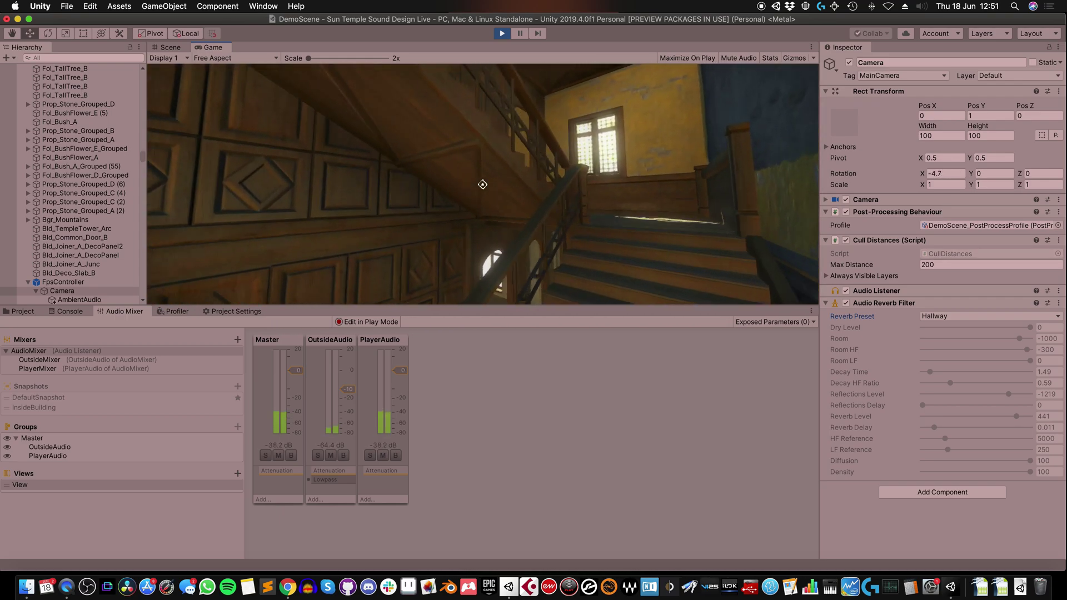
{"action": "key", "text": "w"}
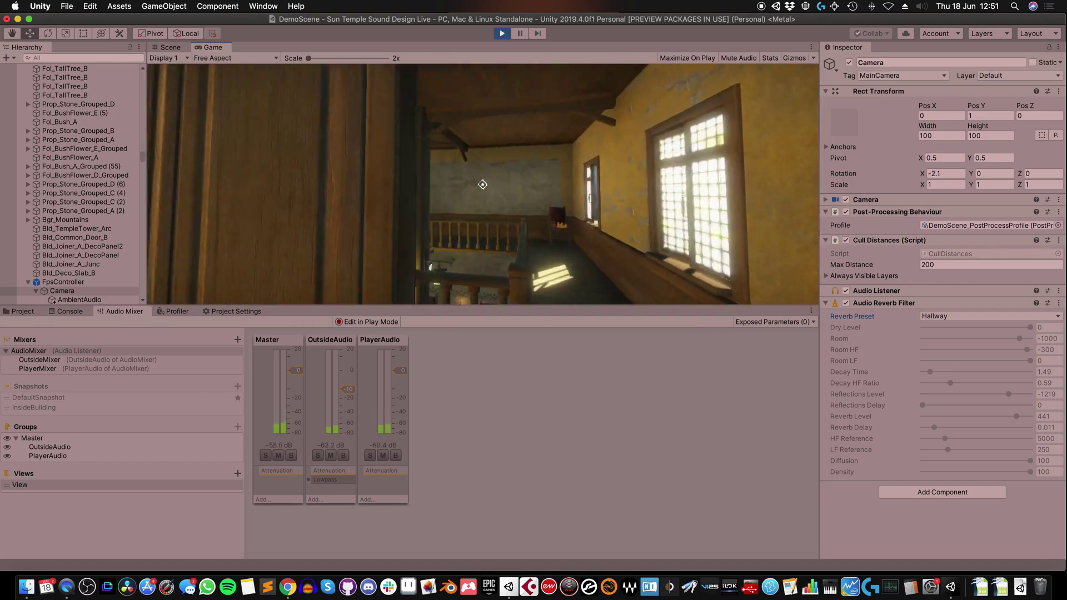
{"action": "key", "text": "w"}
{"action": "key", "text": "w"}
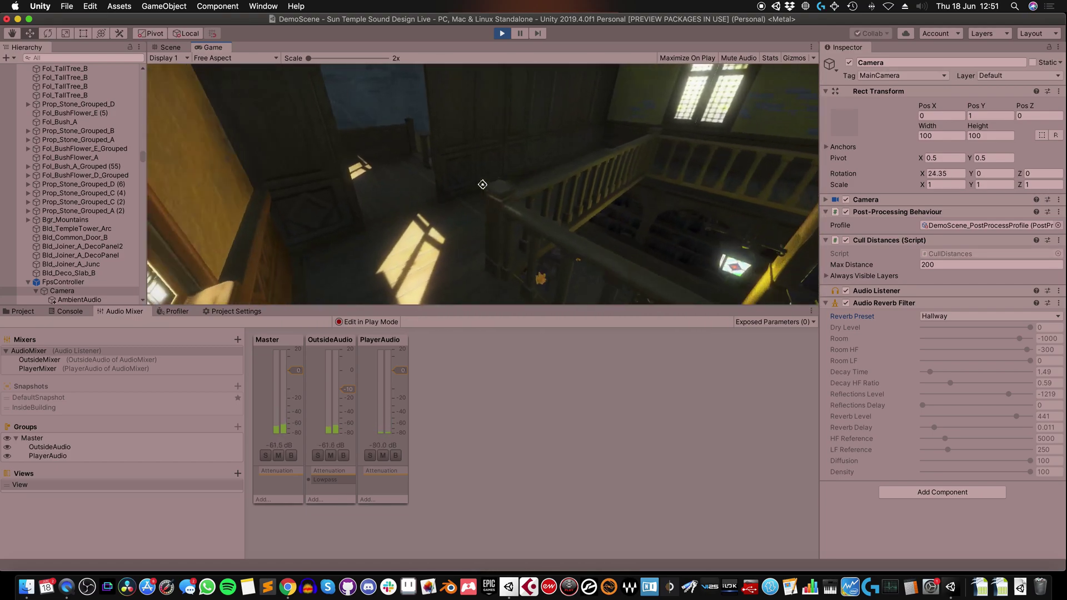
{"action": "mouse_move", "coordinate": [482, 184]}
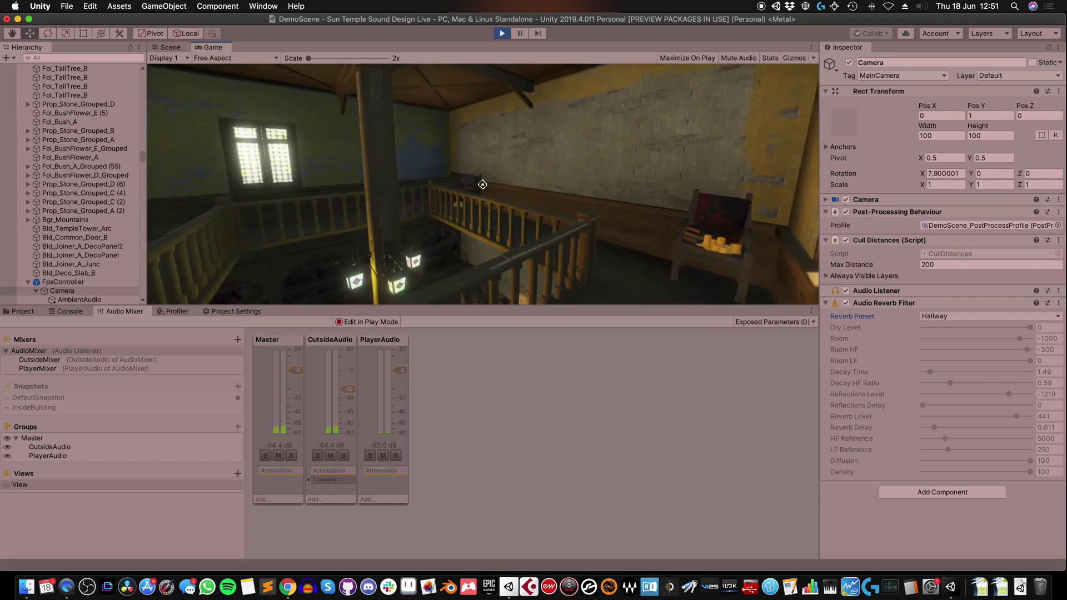
{"action": "key", "text": "w"}
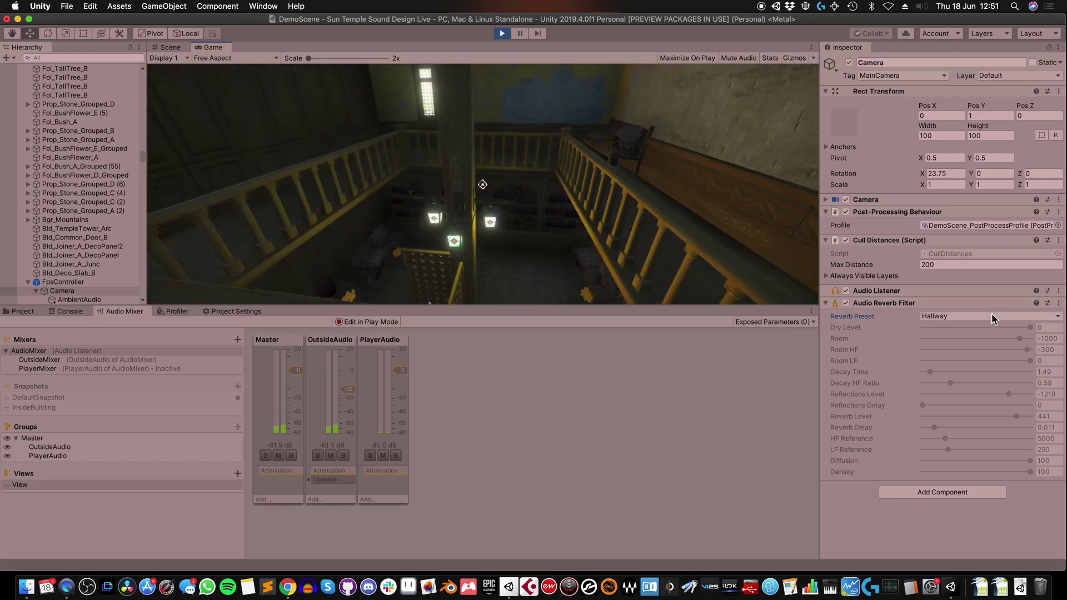
Change the Camera's Reverb Preset to Bathroom and walk around the upper gallery to hear it
{"action": "left_click", "coordinate": [983, 315]}
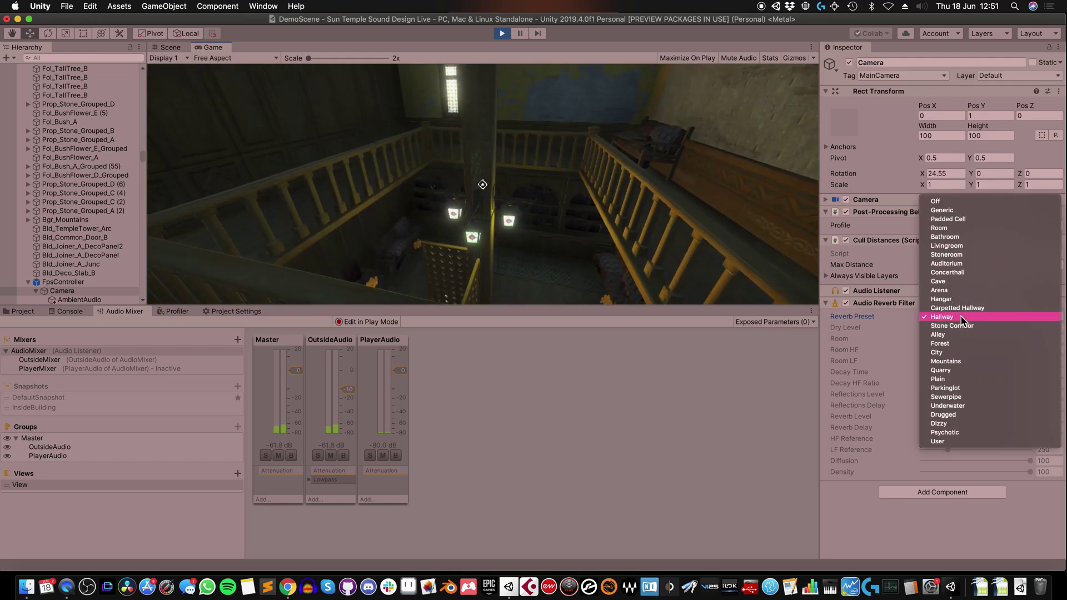
{"action": "left_click", "coordinate": [984, 238]}
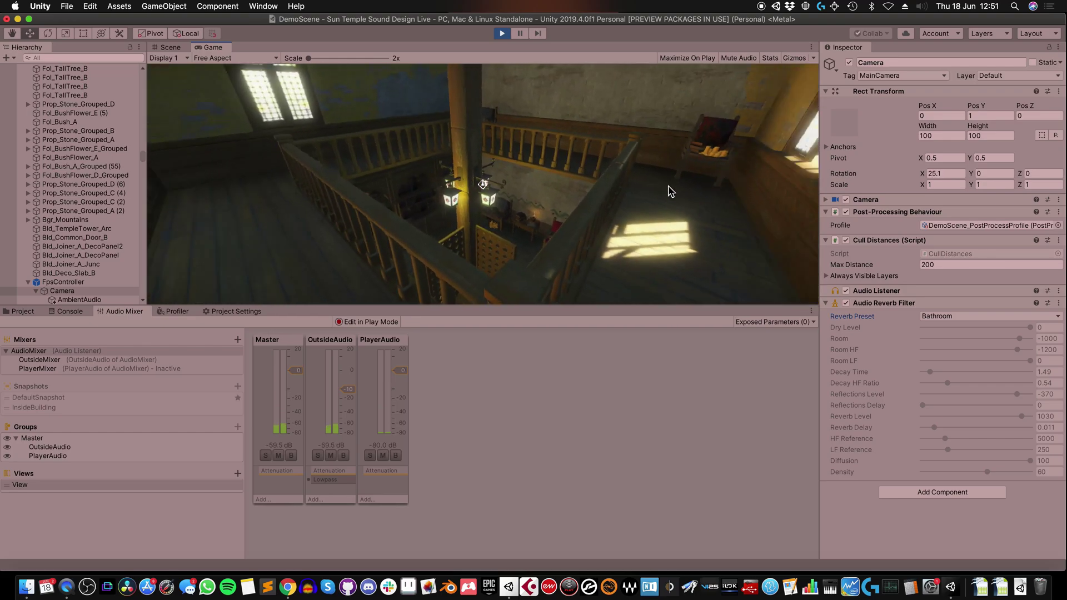
{"action": "key", "text": "w"}
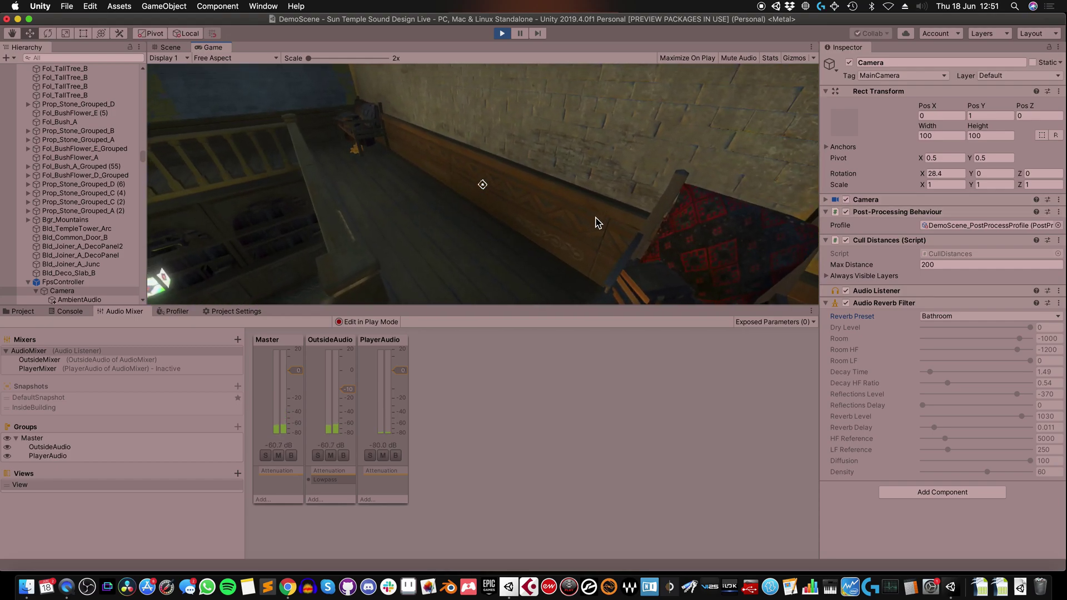
{"action": "key", "text": "w"}
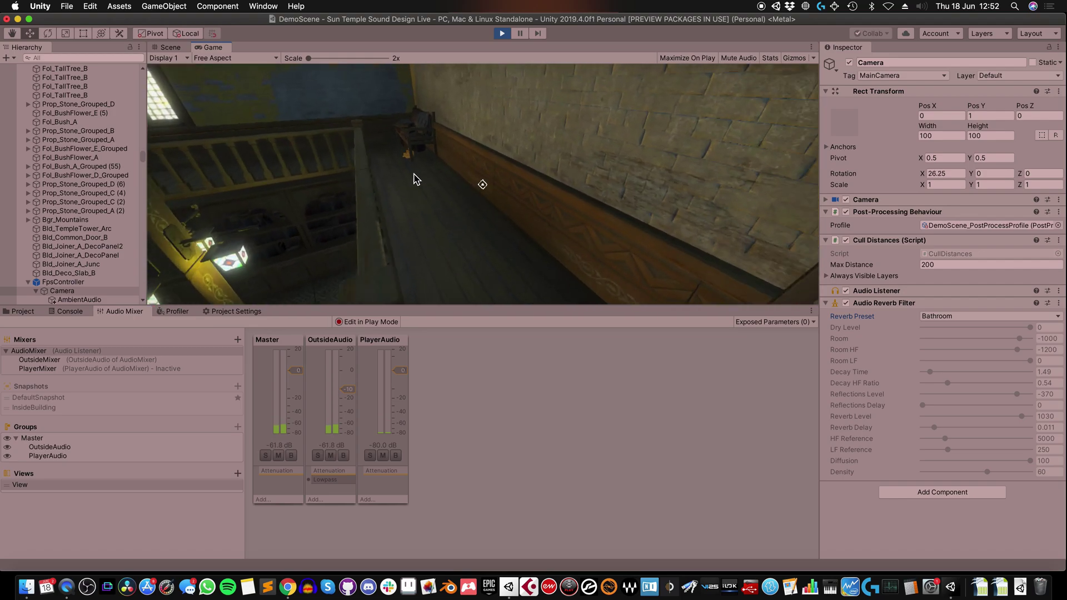
{"action": "key", "text": "s"}
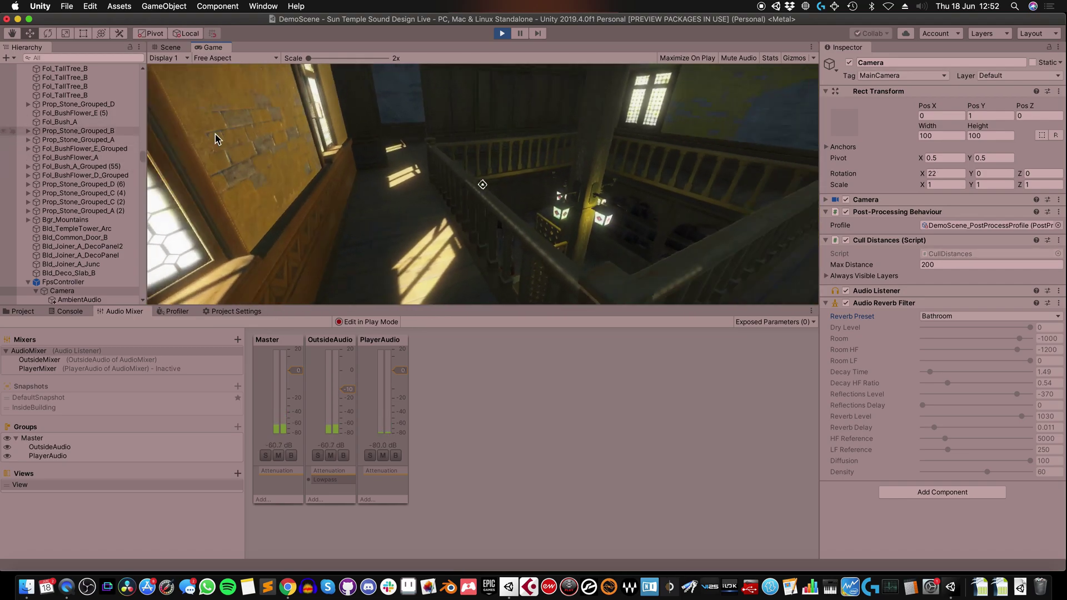
Switch the Camera's Reverb Preset to User, with Room HF at -5000 and Decay Time at 1
{"action": "left_click", "coordinate": [971, 320]}
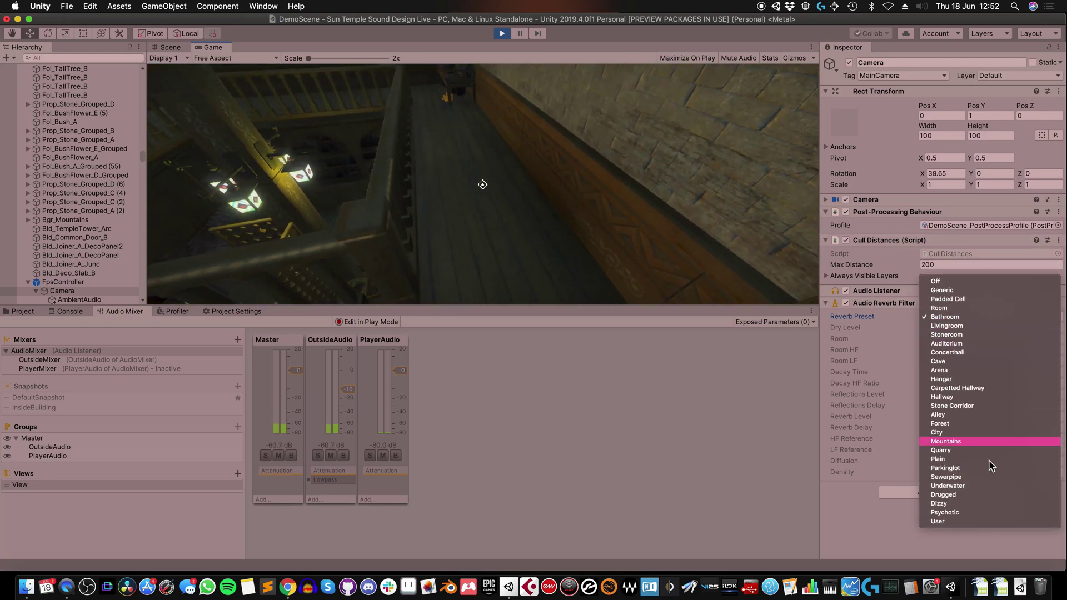
{"action": "left_click", "coordinate": [965, 525]}
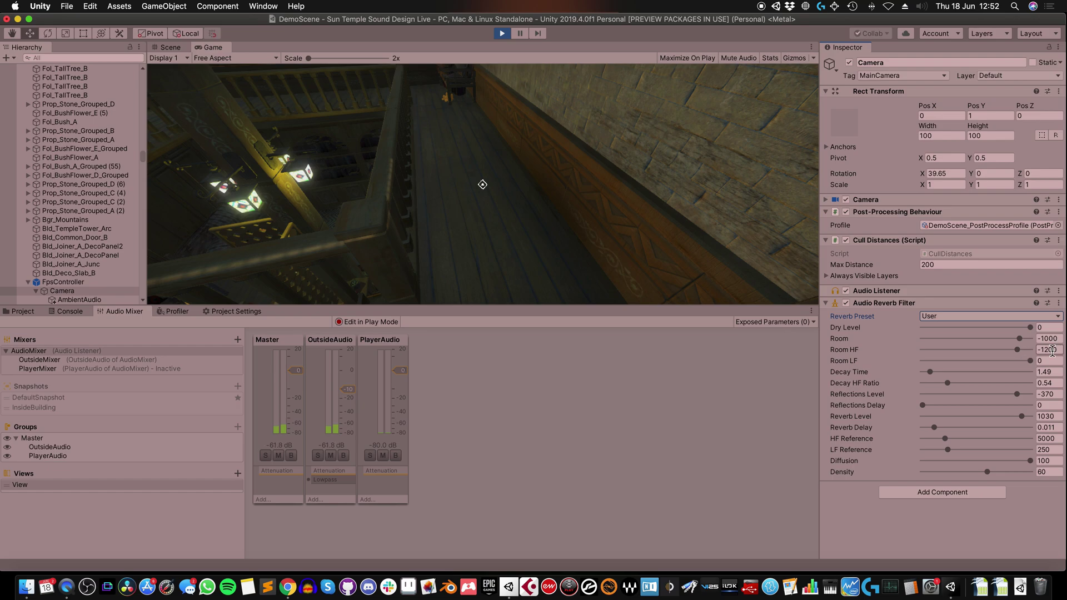
{"action": "left_click", "coordinate": [1052, 350]}
{"action": "type", "text": "-5000"}
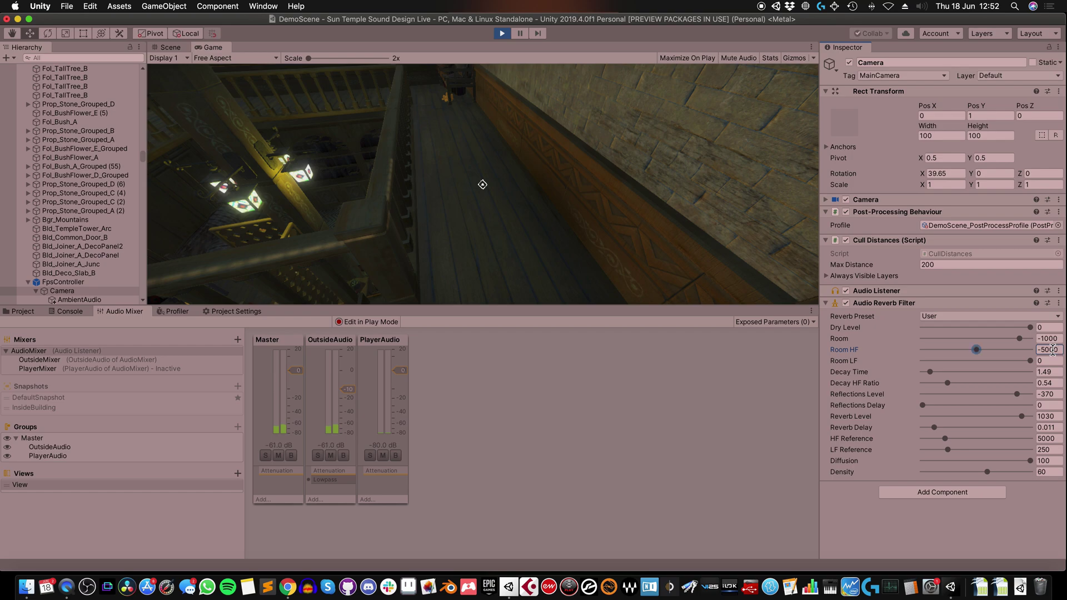
{"action": "left_click", "coordinate": [1055, 372]}
{"action": "type", "text": "1"}
Walk around the upper gallery in play mode to hear the customised reverb
{"action": "left_click", "coordinate": [577, 195]}
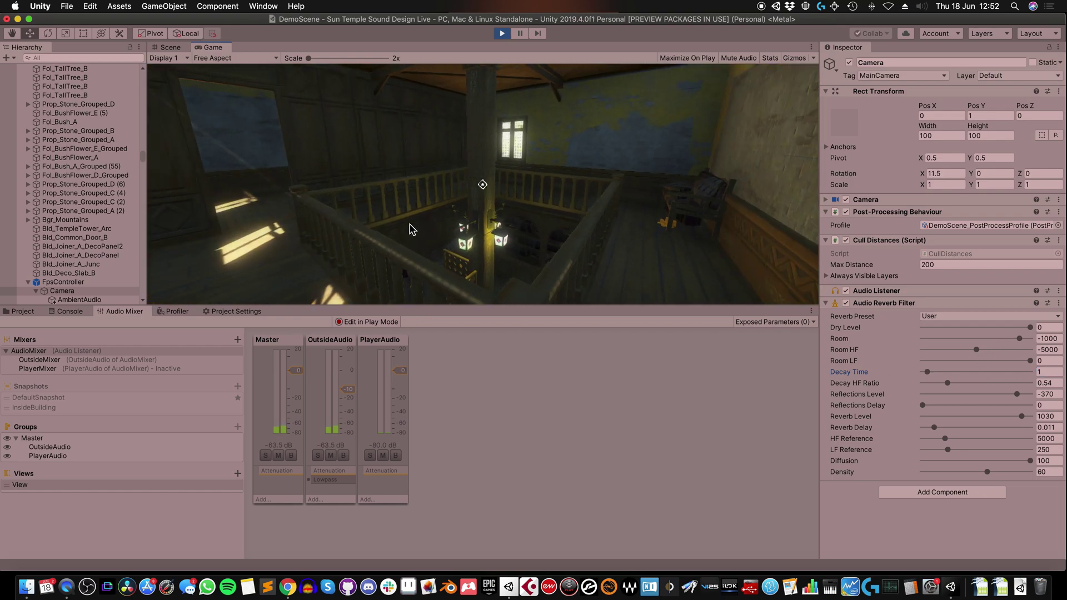
{"action": "key", "text": "w"}
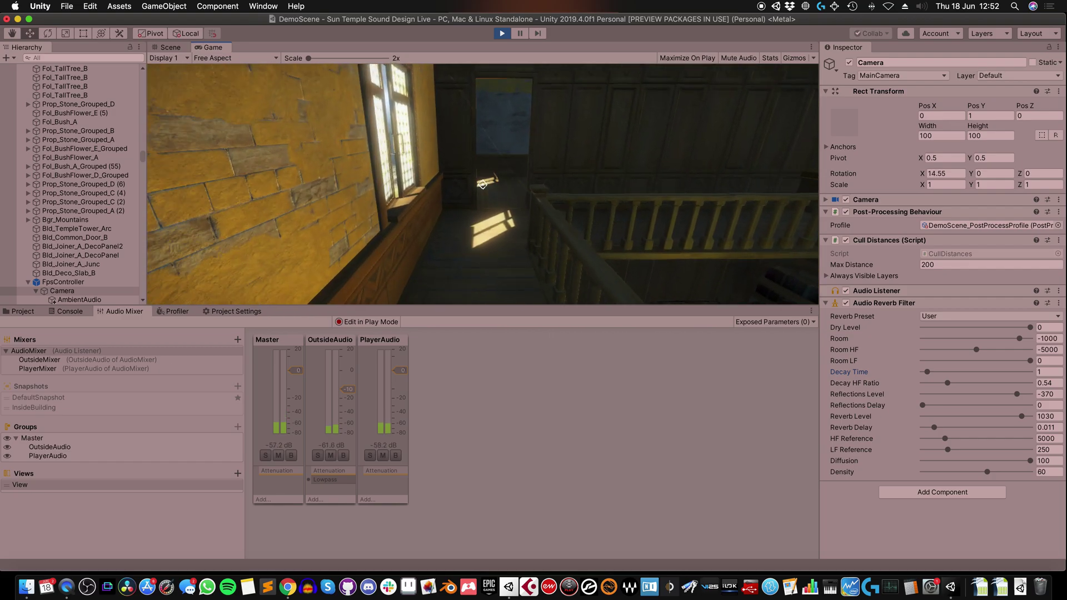
{"action": "key", "text": "w"}
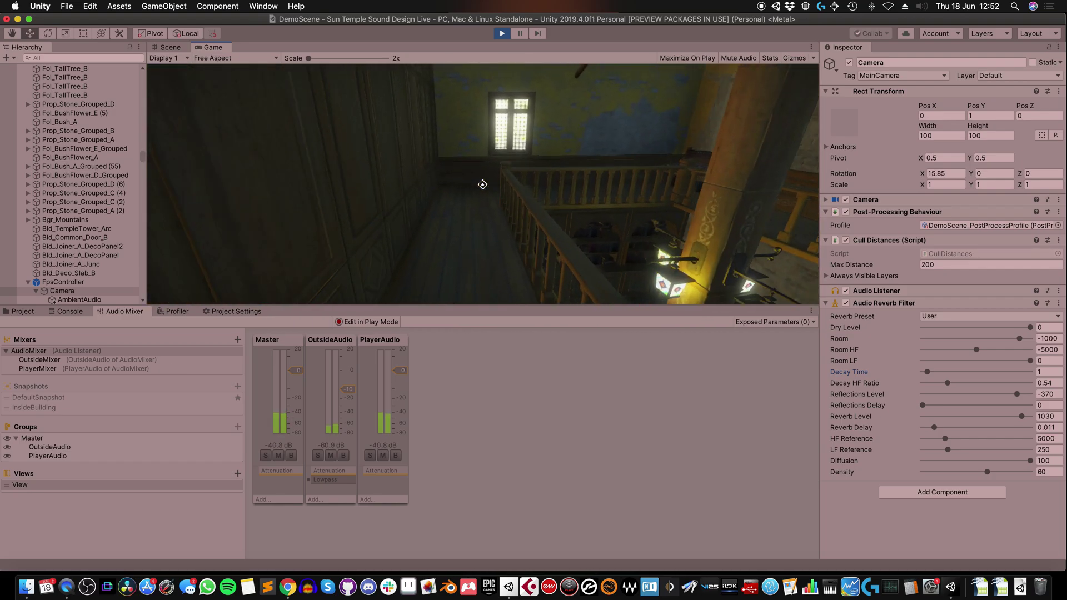
{"action": "key", "text": "w"}
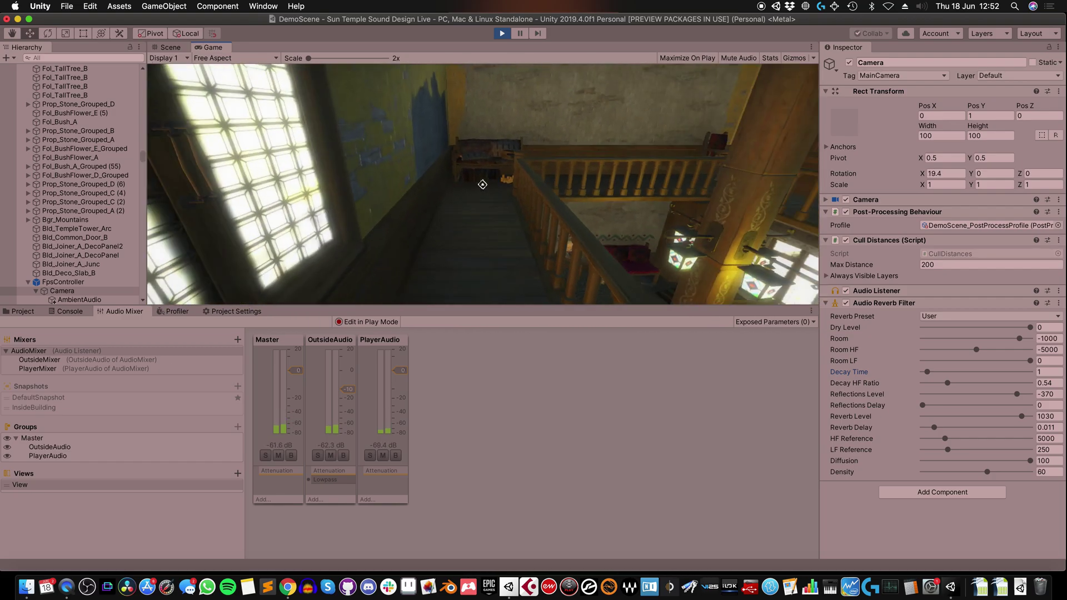
{"action": "key", "text": "w"}
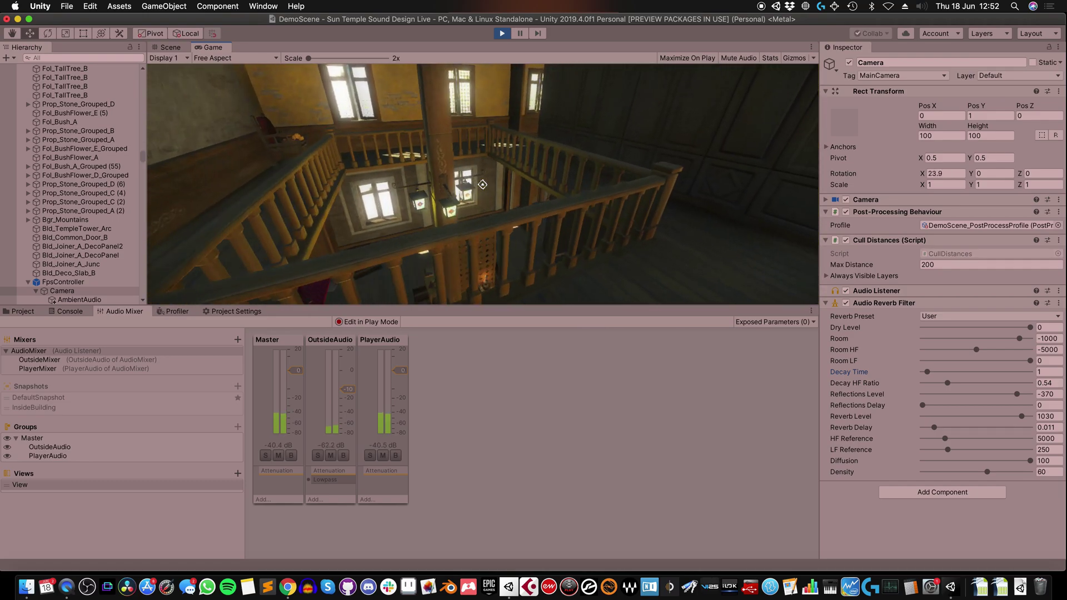
{"action": "key", "text": "w"}
{"action": "key", "text": "w"}
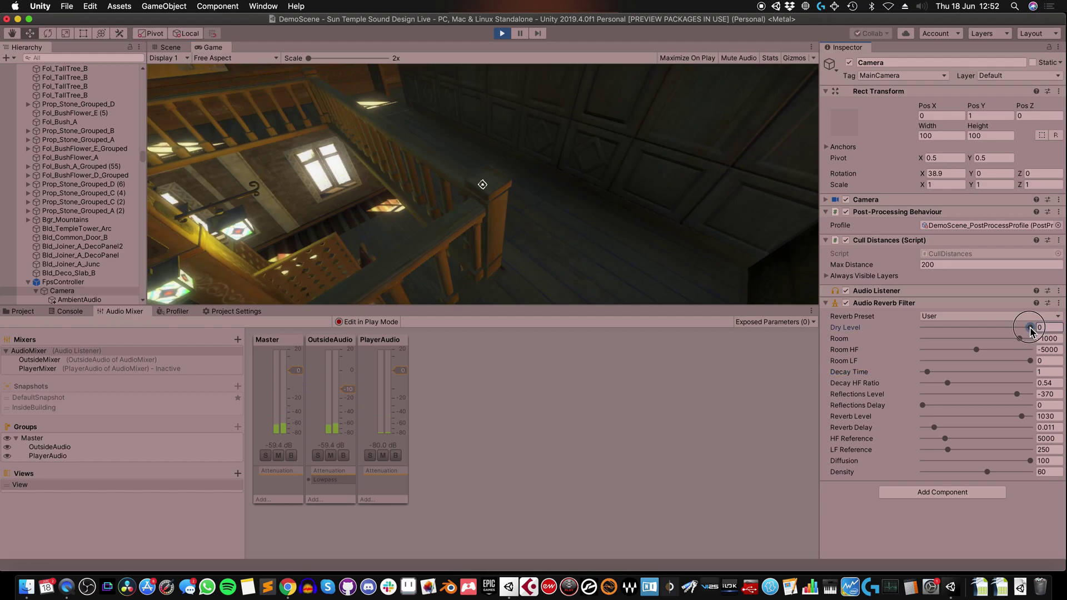
Lower the Camera reverb filter's Dry Level to -10000 and walk the gallery to hear only the reverb
{"action": "left_click_drag", "start_coordinate": [1031, 327], "coordinate": [795, 312]}
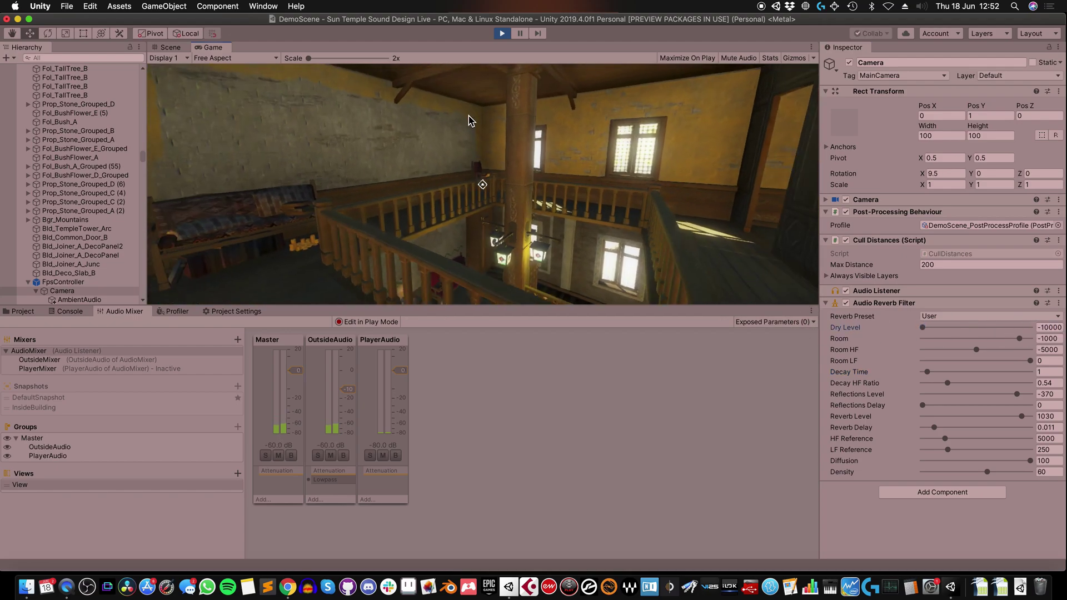
{"action": "key", "text": "d"}
{"action": "key", "text": "w"}
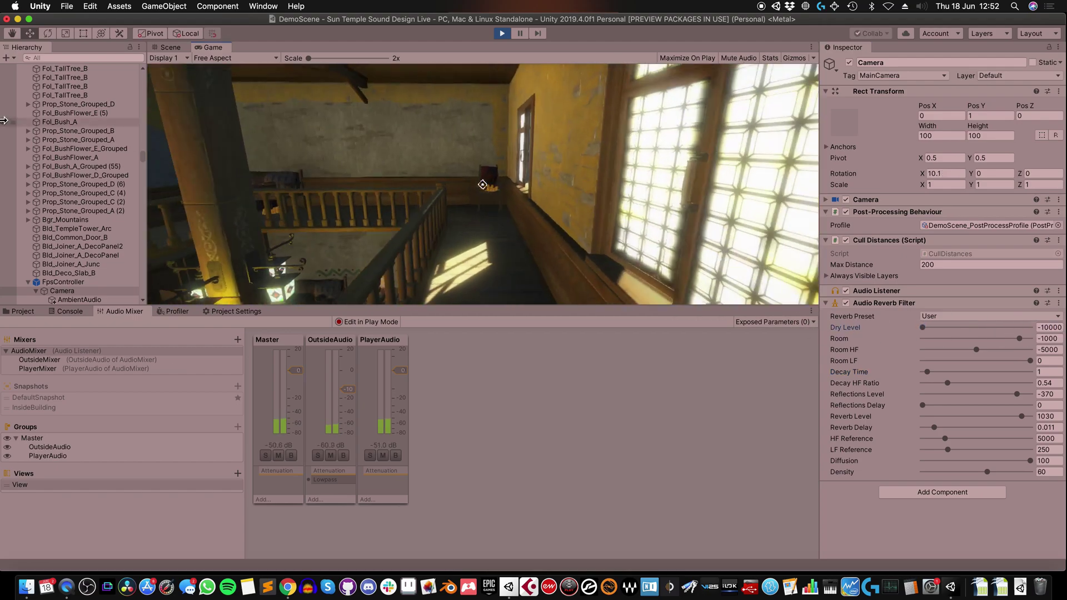
{"action": "key", "text": "s"}
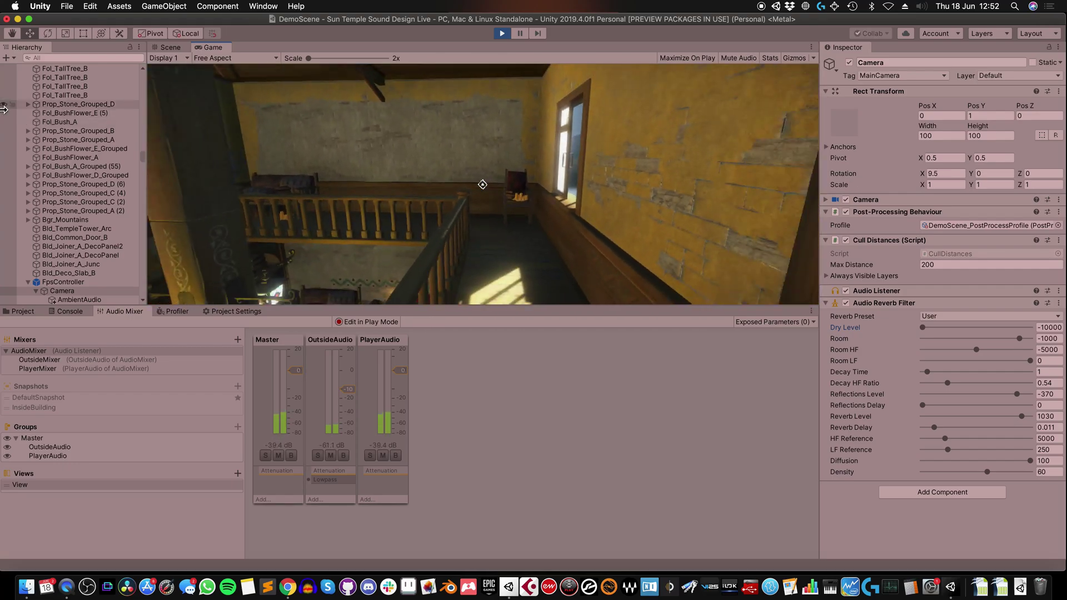
{"action": "key", "text": "w"}
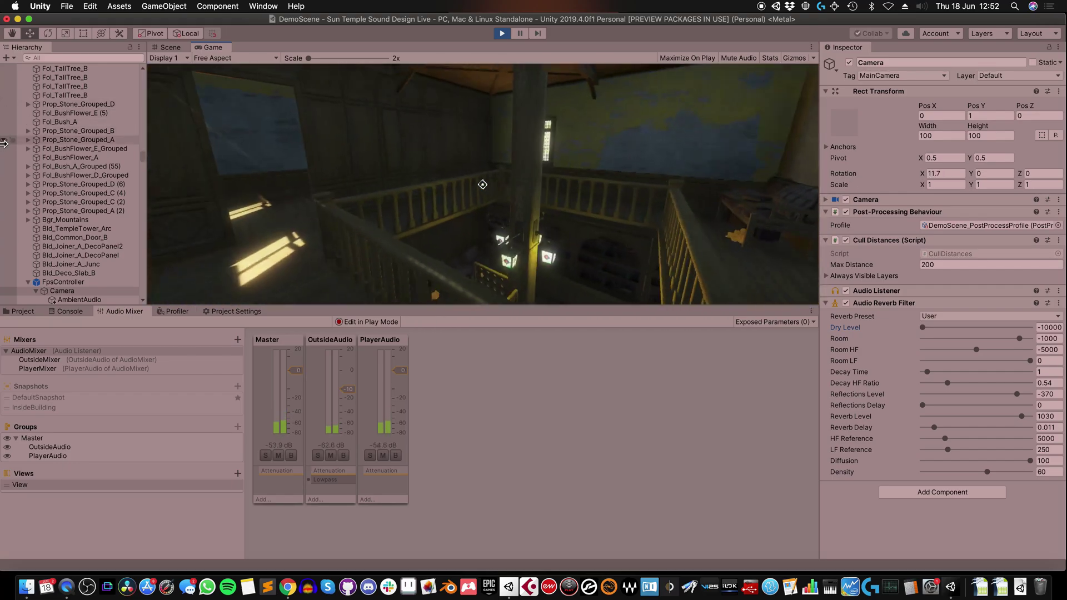
{"action": "key", "text": "w"}
{"action": "key", "text": "w"}
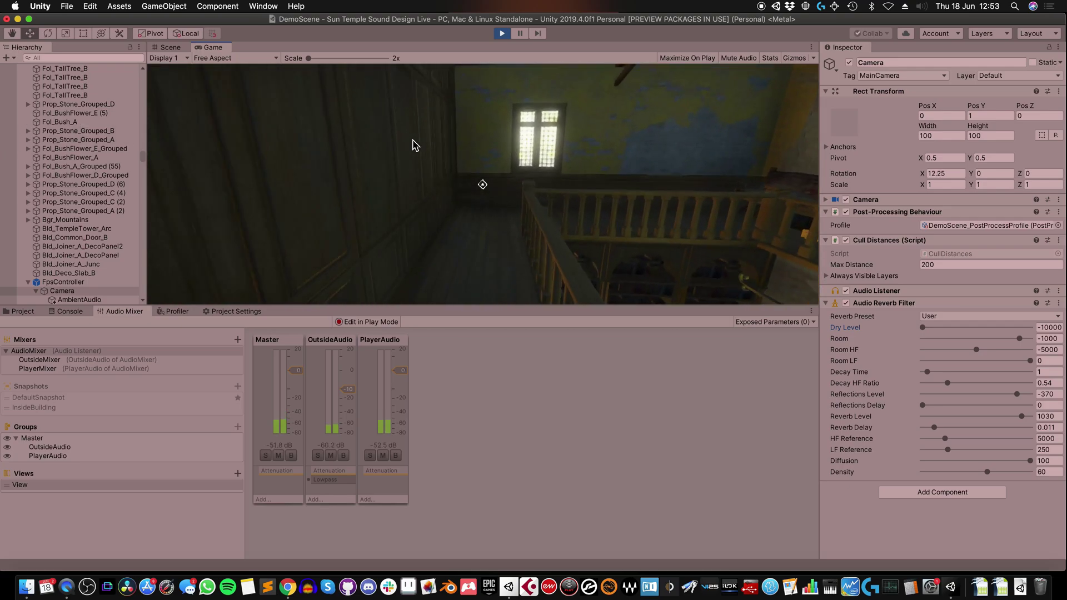
{"action": "key", "text": "d"}
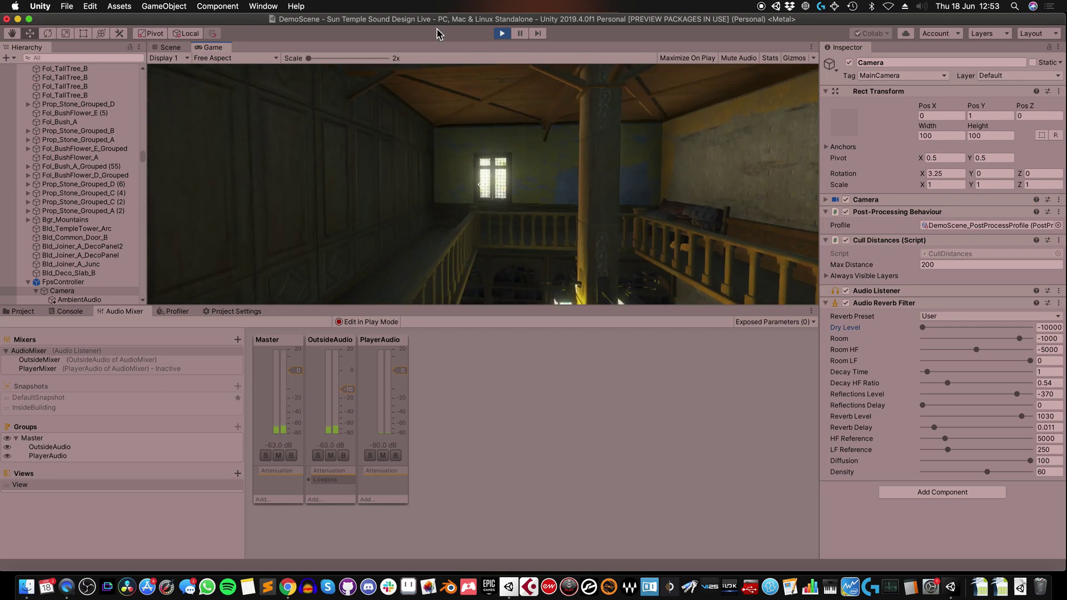
Stop play mode and load the Bathroom preset's values into the Camera's reverb filter before switching the preset to User
{"action": "left_click", "coordinate": [502, 34]}
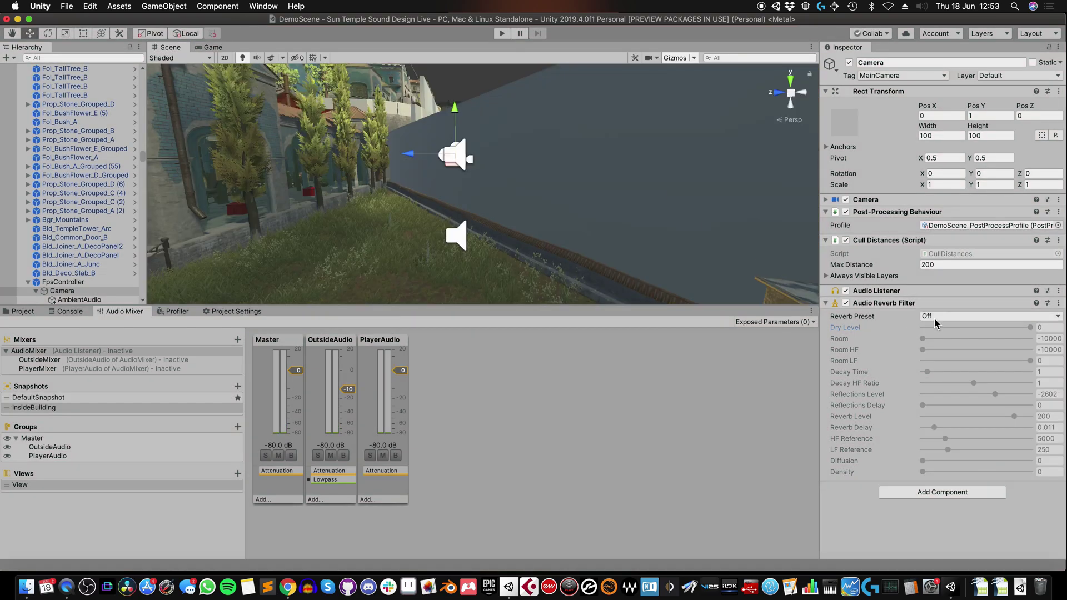
{"action": "left_click", "coordinate": [935, 317]}
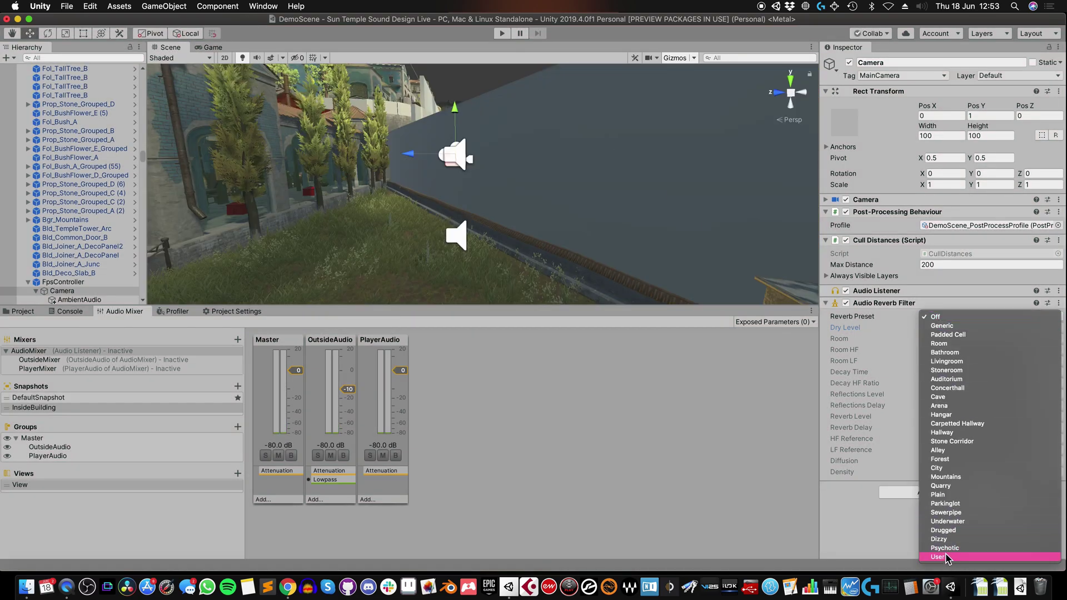
{"action": "left_click", "coordinate": [994, 304]}
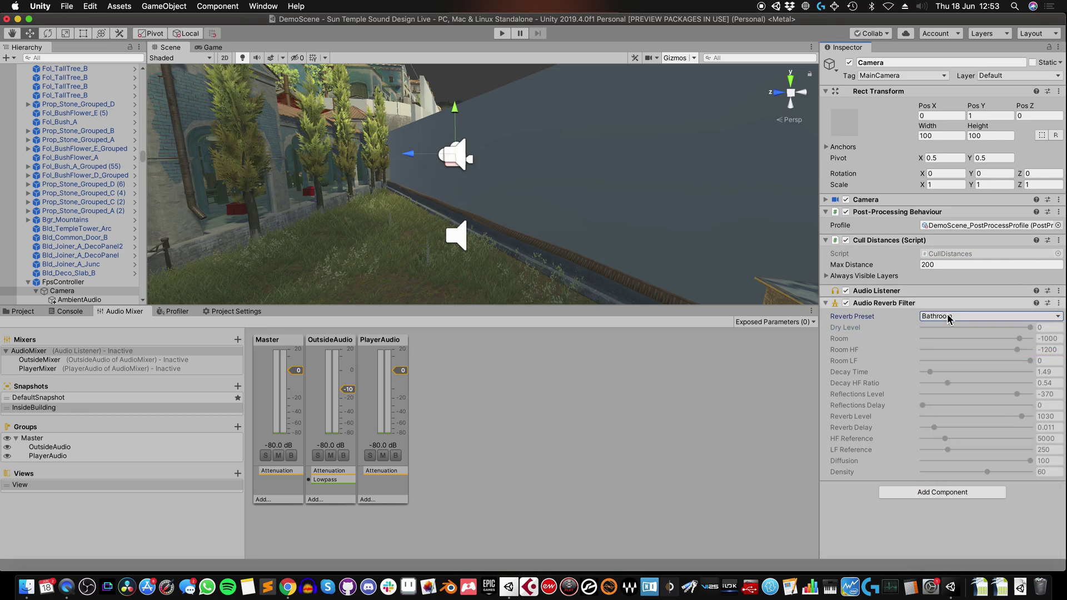
{"action": "left_click", "coordinate": [951, 319]}
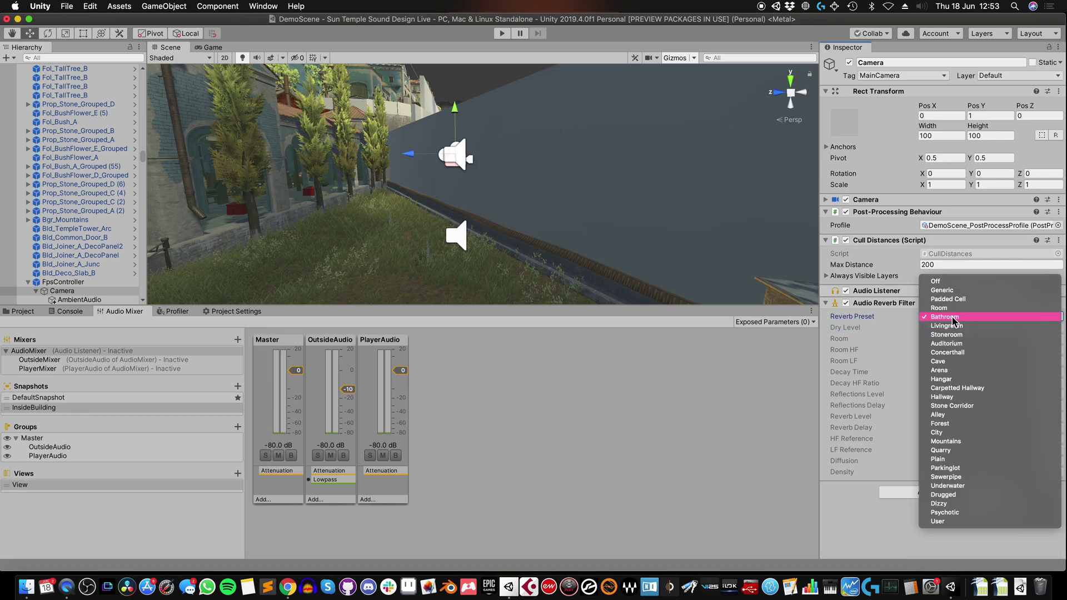
{"action": "left_click", "coordinate": [963, 522]}
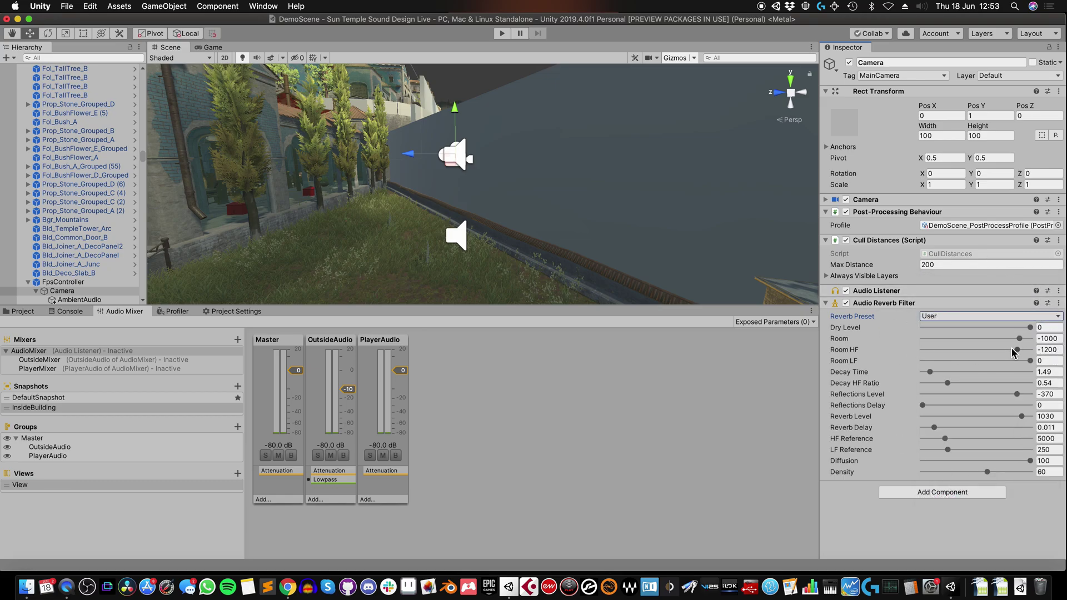
Set the Camera reverb filter's Room HF to -5000 and Decay Time to 1, and disable the Audio Reverb Filter component
{"action": "left_click", "coordinate": [1051, 350]}
{"action": "type", "text": "-5000"}
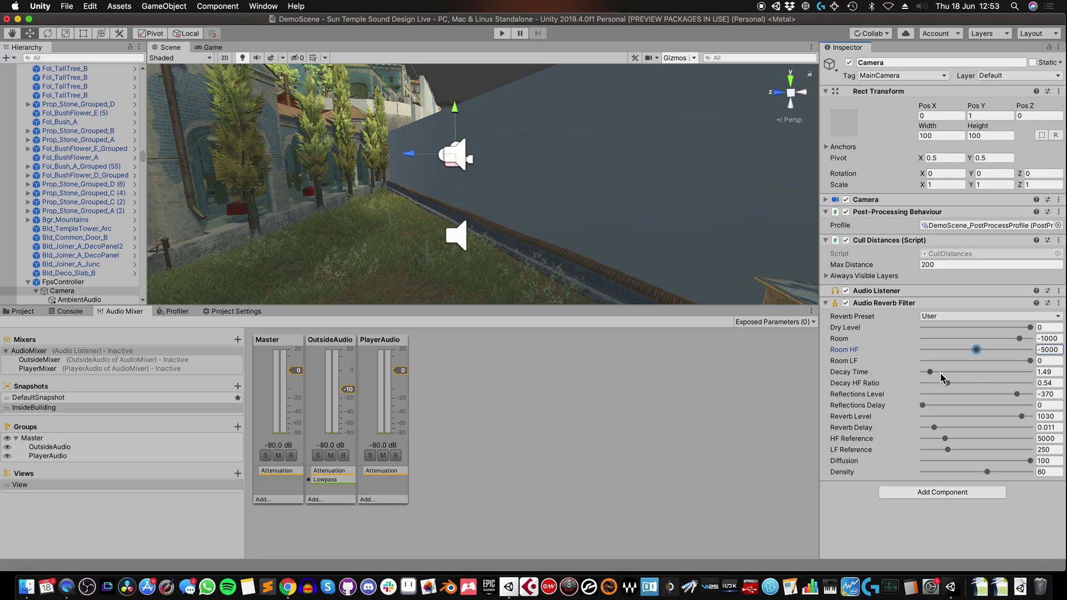
{"action": "left_click", "coordinate": [1048, 370]}
{"action": "type", "text": "1"}
{"action": "left_click", "coordinate": [846, 302]}
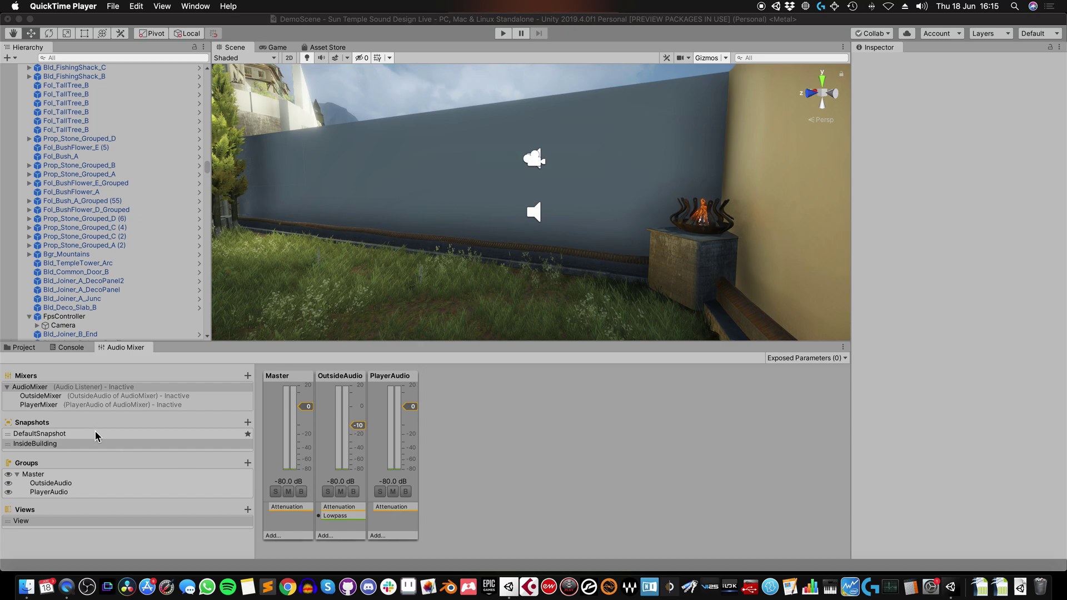
Add a group named Reverb under Master in the AudioMixer
{"action": "left_click", "coordinate": [31, 388]}
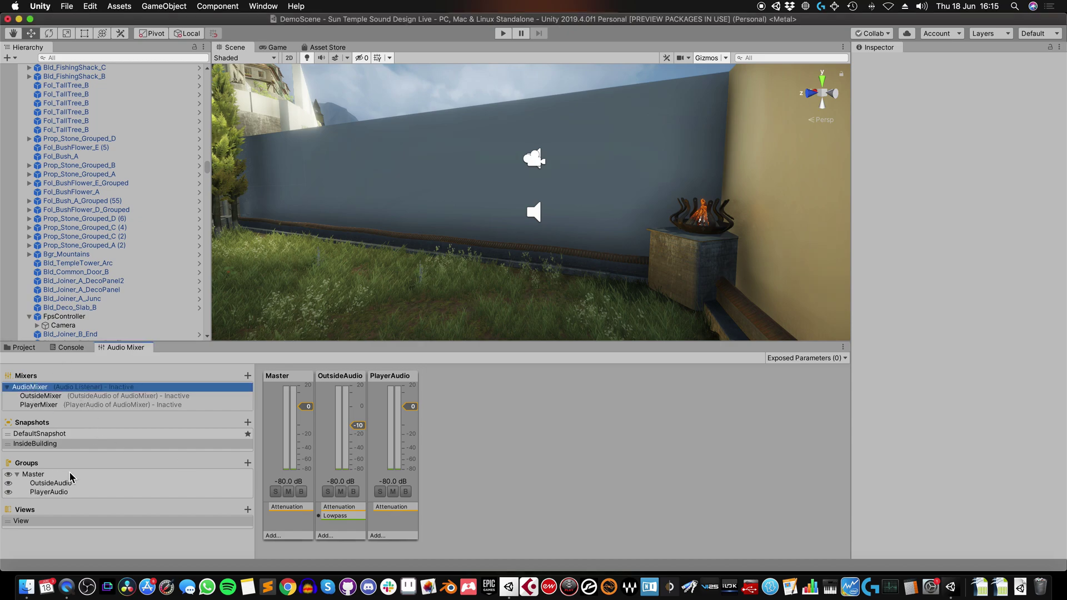
{"action": "left_click", "coordinate": [248, 464]}
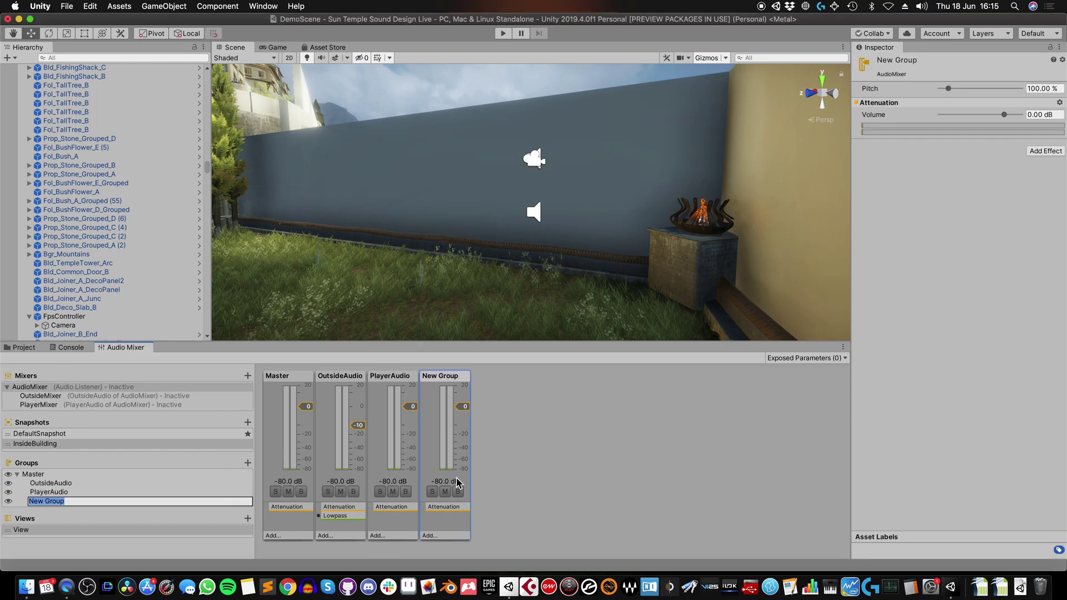
{"action": "type", "text": "ERe"}
{"action": "key", "text": "Return"}
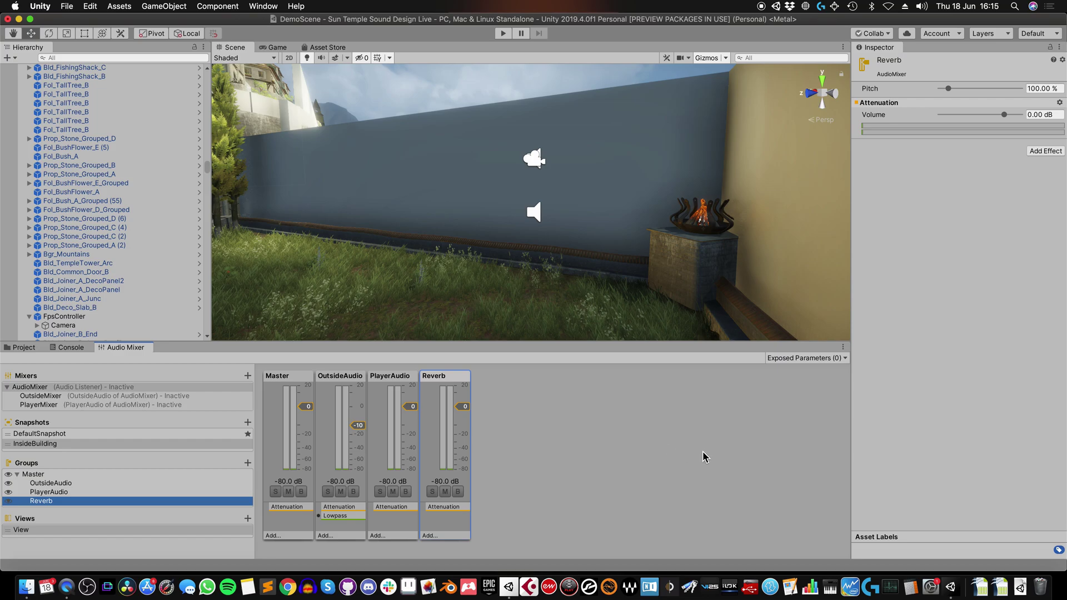
Add a Receive effect and an SFX Reverb effect after it to the Reverb group
{"action": "left_click", "coordinate": [1044, 152]}
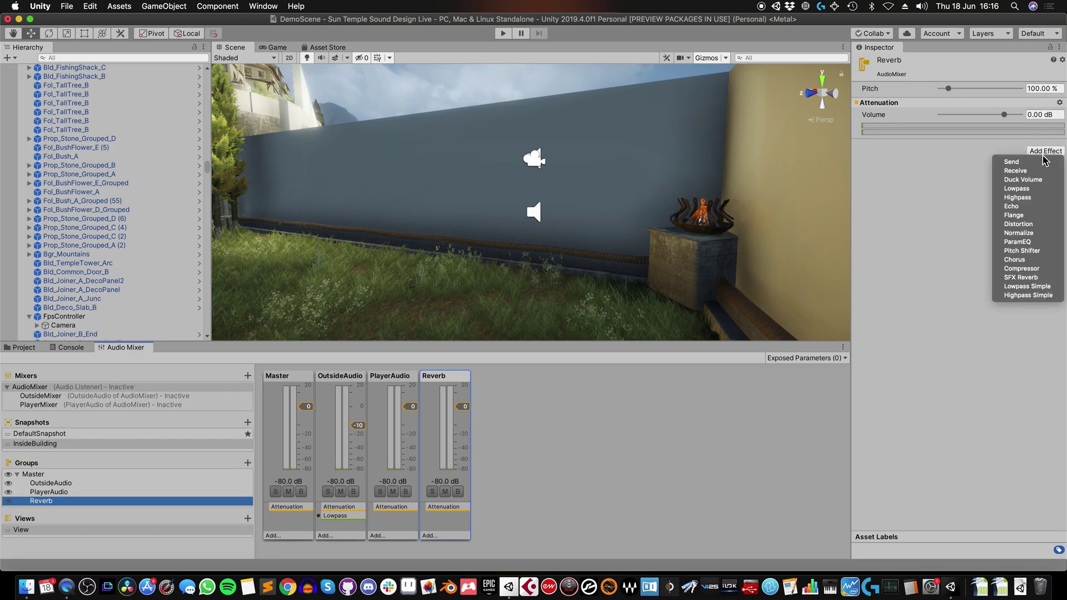
{"action": "left_click", "coordinate": [1017, 170]}
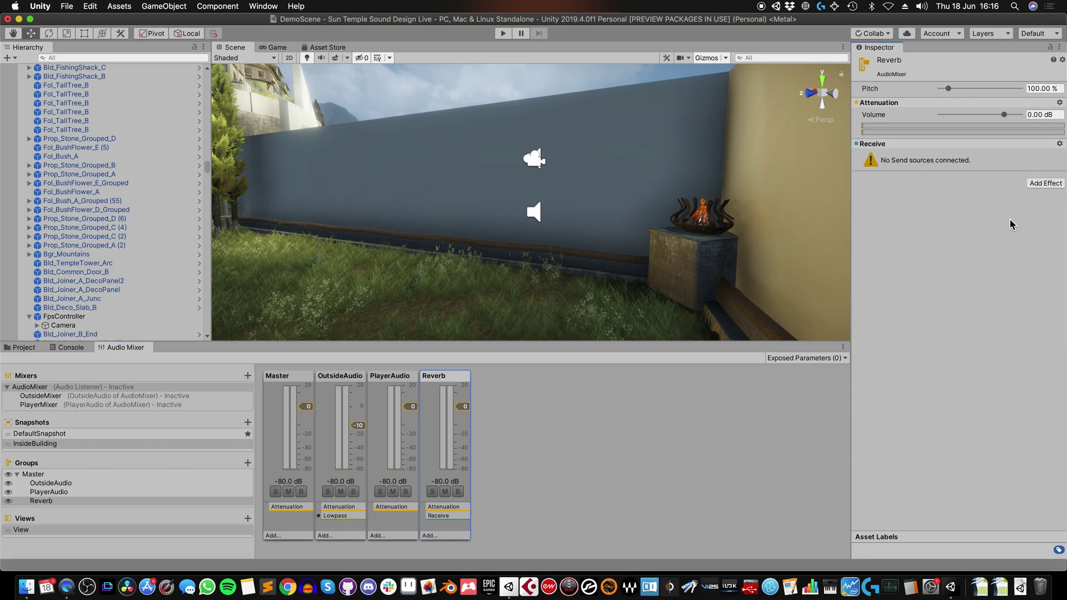
{"action": "left_click", "coordinate": [1039, 182]}
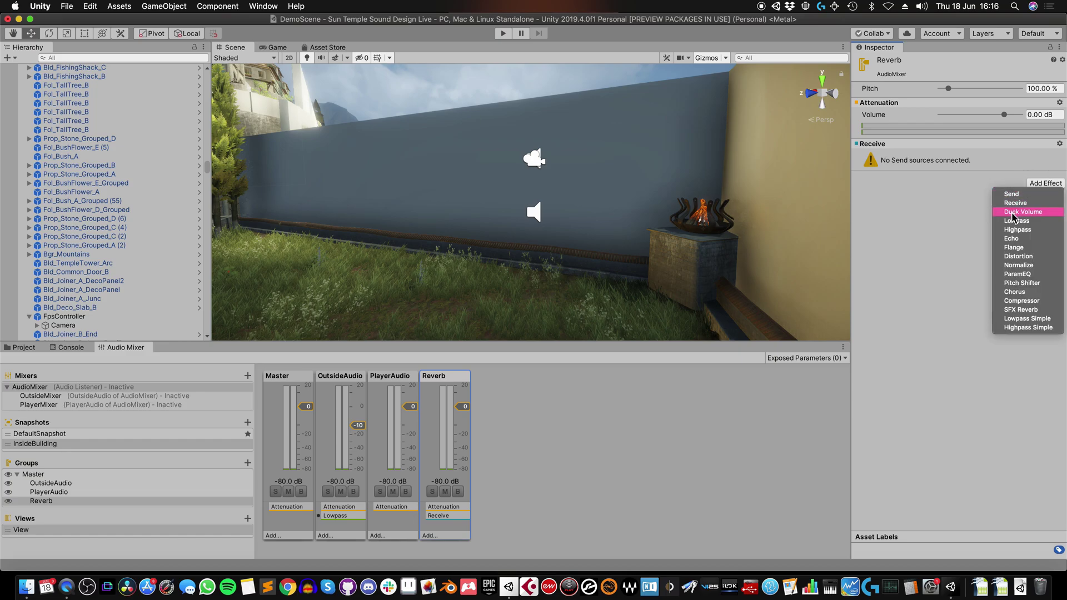
{"action": "left_click", "coordinate": [1023, 310]}
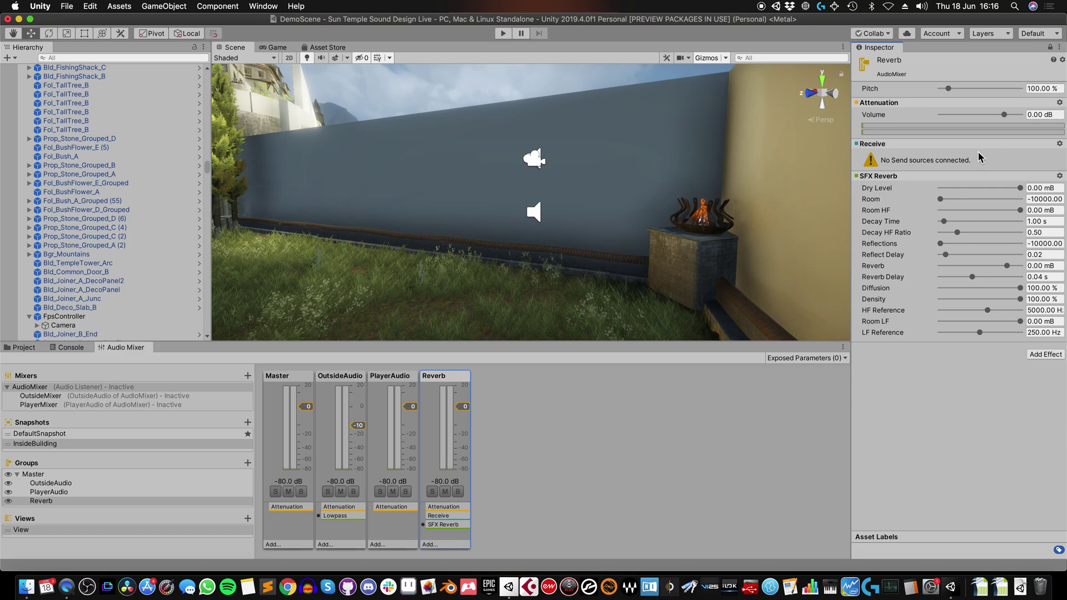
Add a second Inspector showing the Camera's Audio Reverb Filter and dock it beside the Reverb group's Inspector for comparison
{"action": "left_click", "coordinate": [843, 47]}
{"action": "mouse_move", "coordinate": [939, 98]}
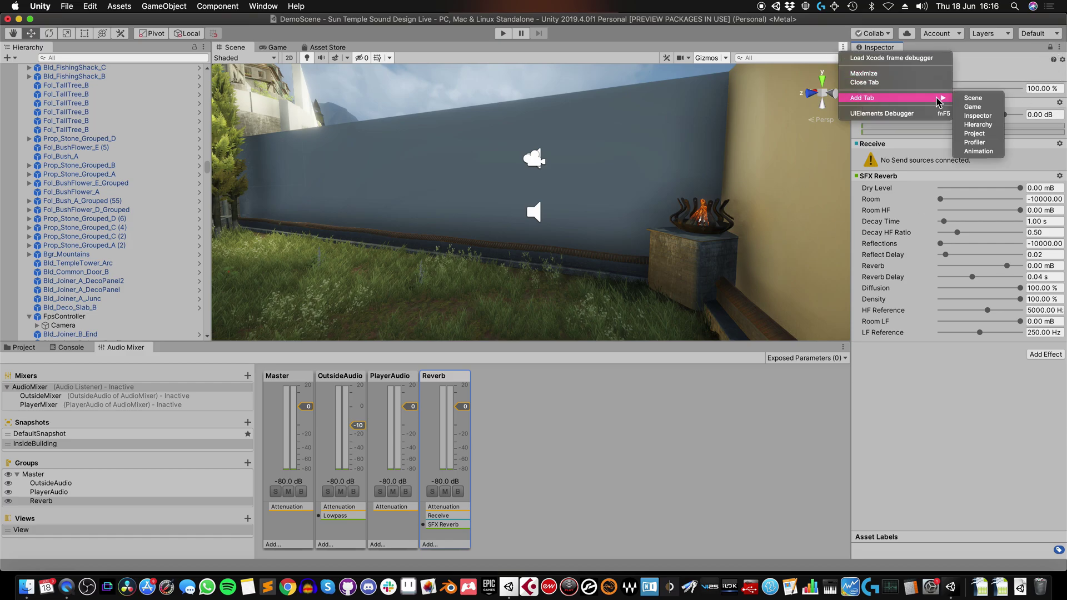
{"action": "left_click", "coordinate": [978, 116]}
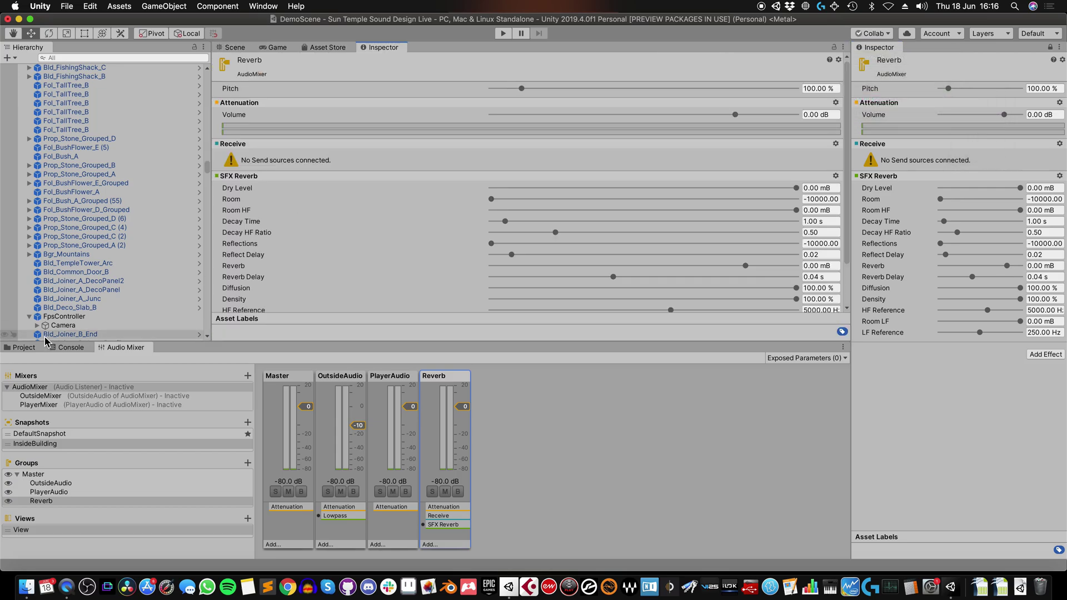
{"action": "left_click", "coordinate": [63, 325]}
{"action": "scroll", "coordinate": [408, 236], "scroll_direction": "down", "scroll_amount": 5}
{"action": "left_click_drag", "start_coordinate": [389, 47], "coordinate": [752, 199]}
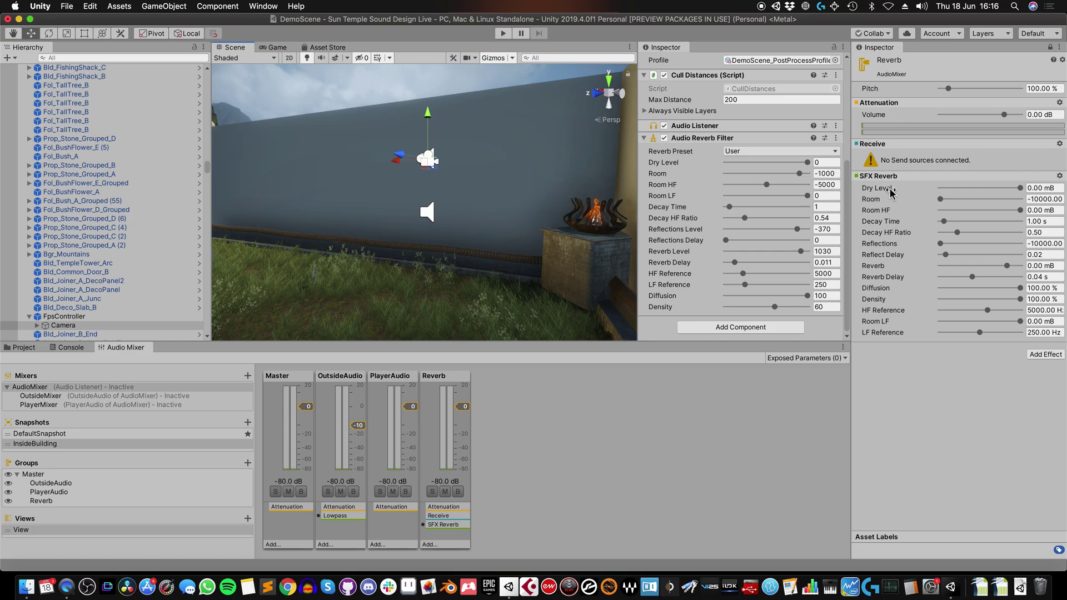
Set the SFX Reverb's Dry Level to -10000 mB, Room to -1000 mB and Room HF to -5000 mB
{"action": "left_click_drag", "start_coordinate": [1018, 189], "coordinate": [919, 194]}
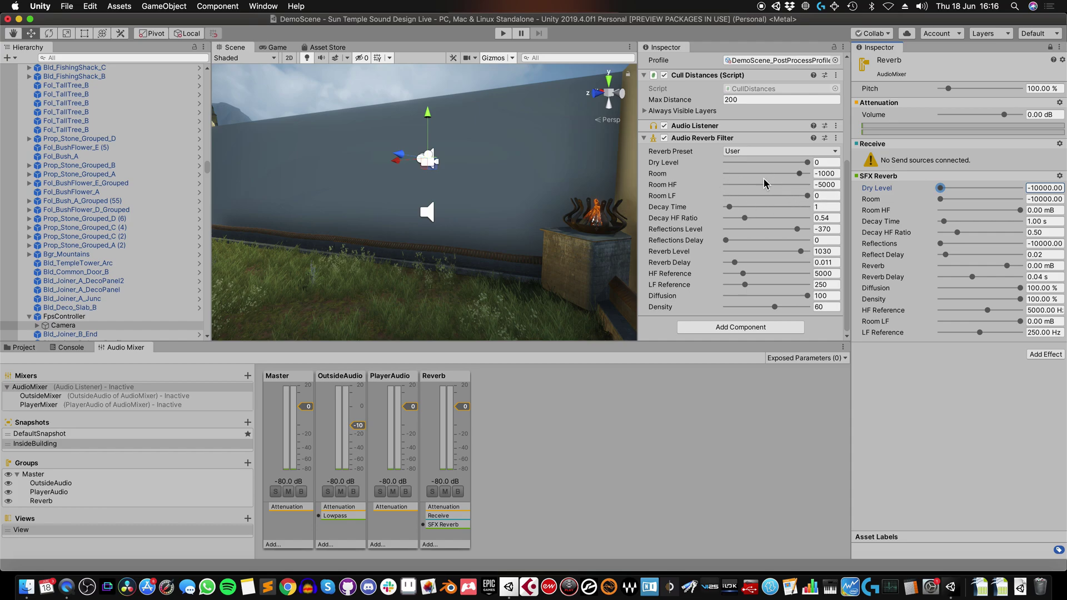
{"action": "left_click", "coordinate": [1057, 203]}
{"action": "type", "text": "-1000"}
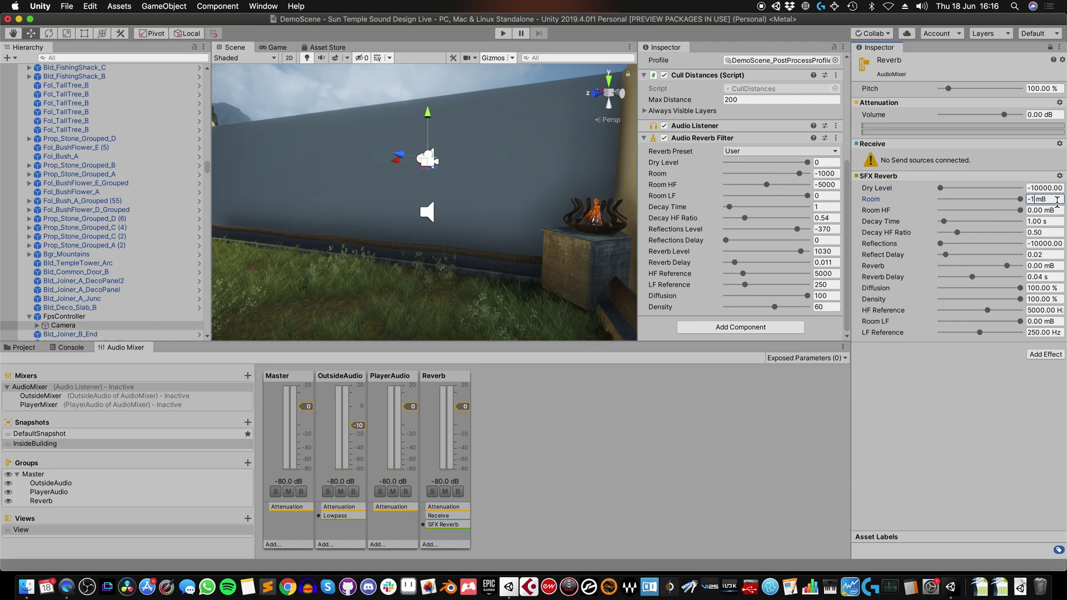
{"action": "key", "text": "Return"}
{"action": "left_click", "coordinate": [1056, 210]}
{"action": "type", "text": "-5000"}
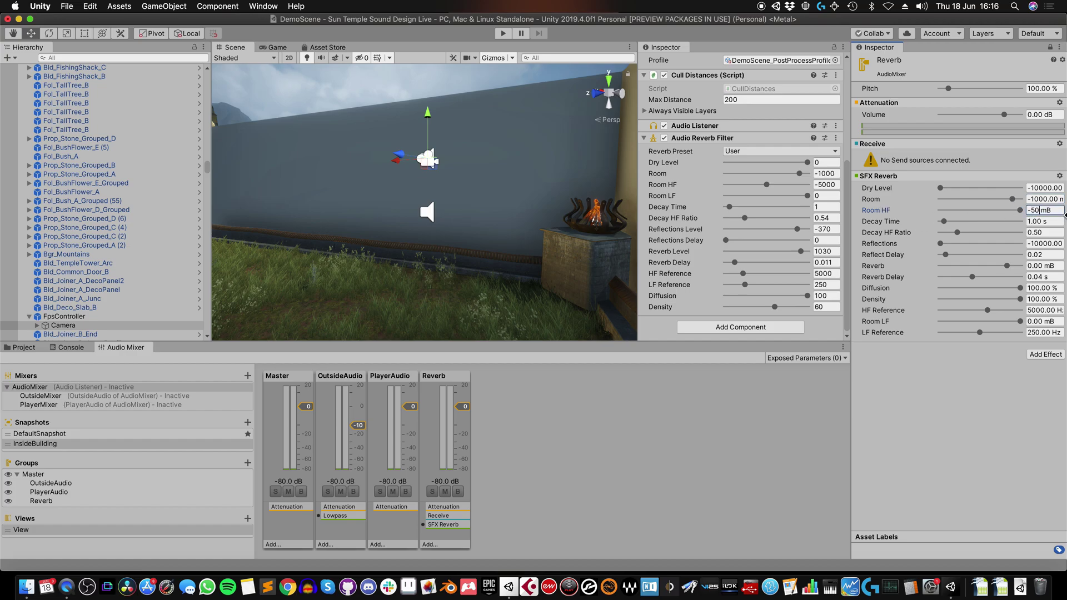
{"action": "key", "text": "Return"}
Set the SFX Reverb's Decay HF Ratio to 0.54, Reflections to -370 mB and Reflect Delay to 0
{"action": "left_click", "coordinate": [1031, 234]}
{"action": "type", "text": "0.54"}
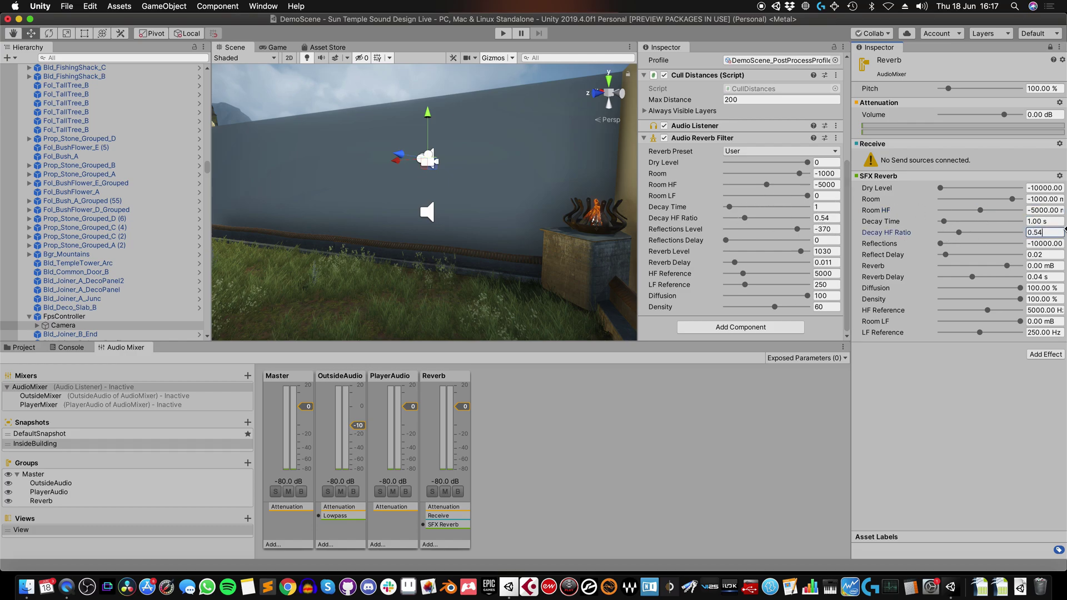
{"action": "key", "text": "Tab"}
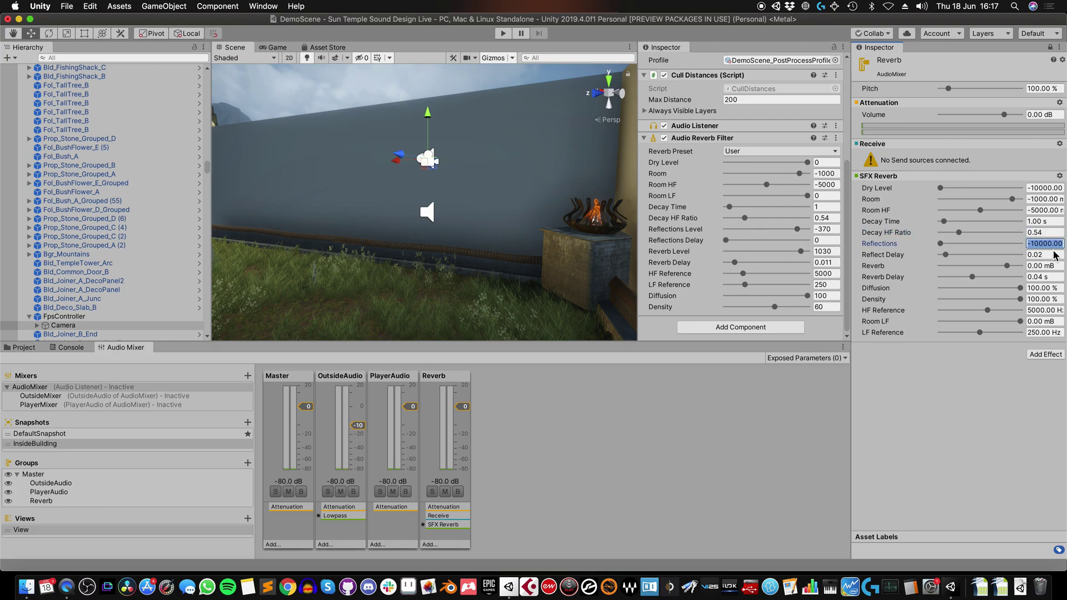
{"action": "type", "text": "-370"}
{"action": "key", "text": "Tab"}
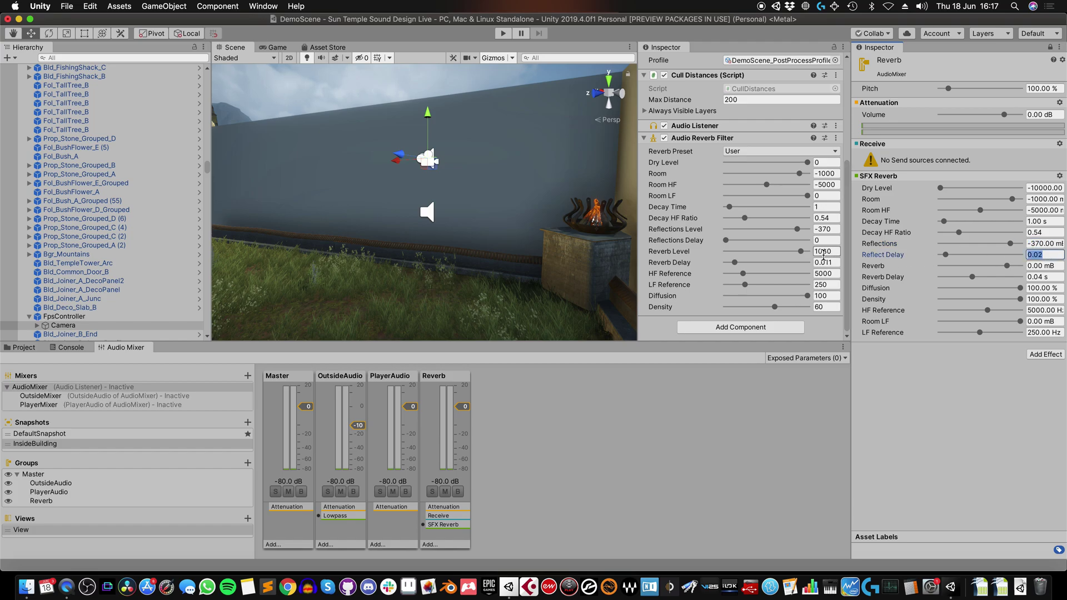
{"action": "left_click_drag", "start_coordinate": [946, 255], "coordinate": [940, 254]}
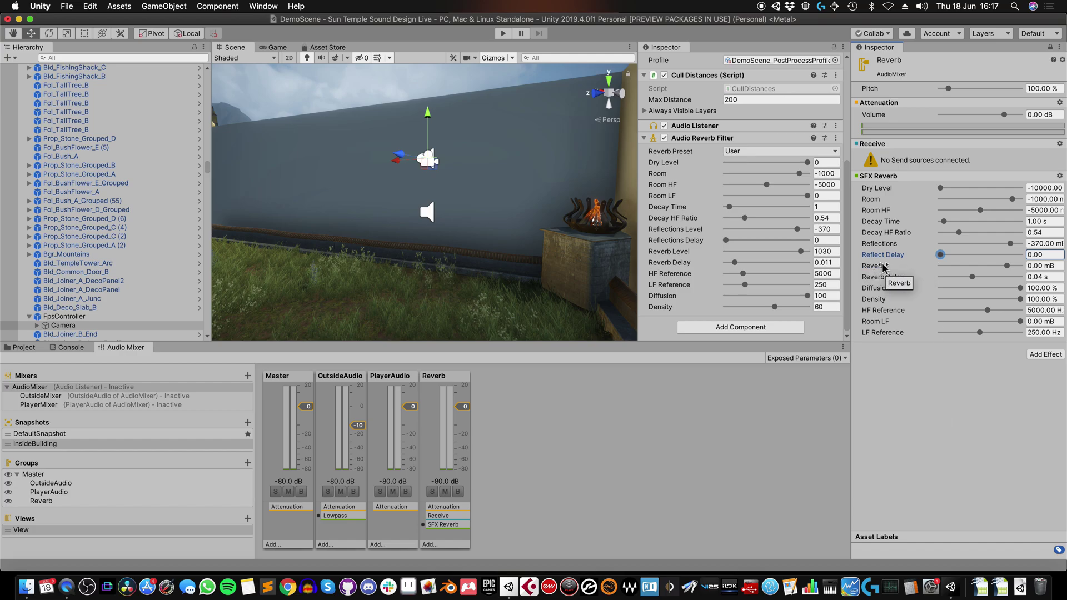
Set the SFX Reverb's Reverb level to 1030 mB, Reverb Delay to 0.01 s and Density to 60 %
{"action": "left_click", "coordinate": [1055, 265]}
{"action": "type", "text": "1030"}
{"action": "key", "text": "Return"}
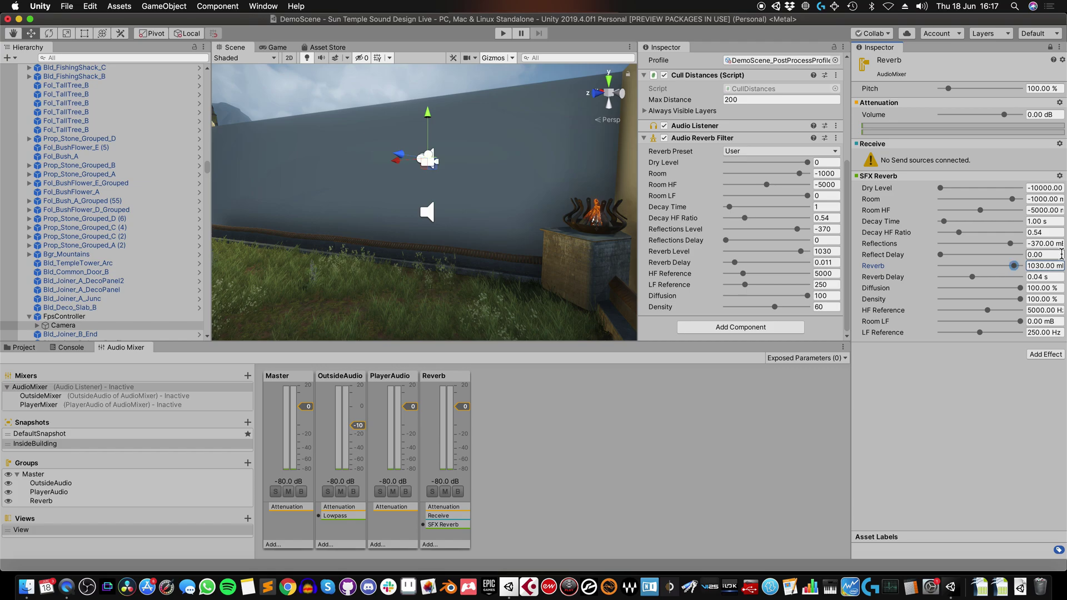
{"action": "left_click", "coordinate": [1040, 278]}
{"action": "type", "text": "0.0"}
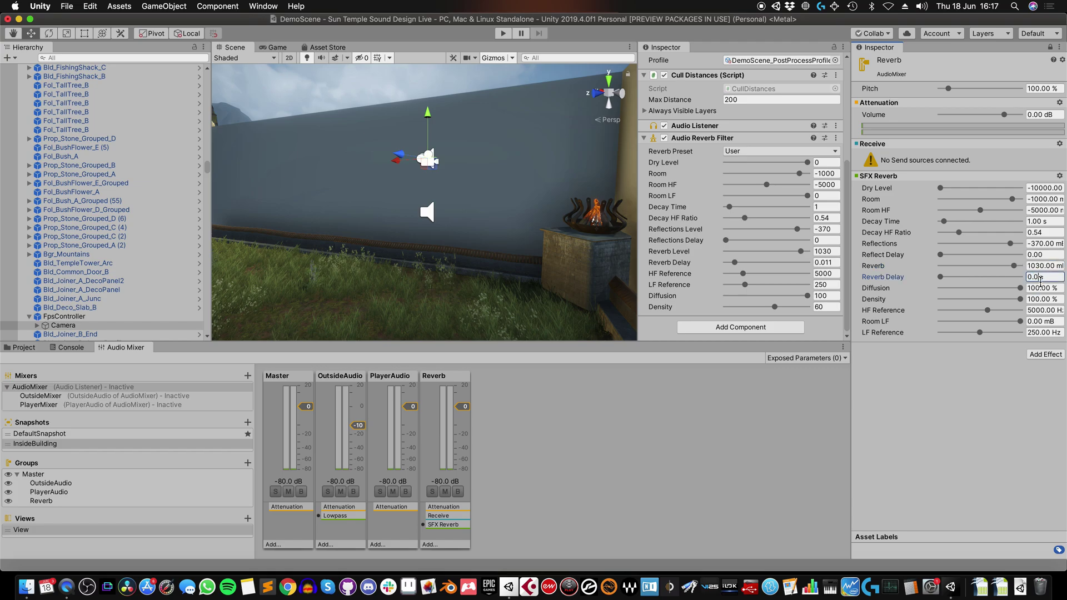
{"action": "type", "text": "1 s"}
{"action": "key", "text": "Return"}
{"action": "left_click", "coordinate": [1054, 300]}
{"action": "type", "text": "60"}
{"action": "key", "text": "Return"}
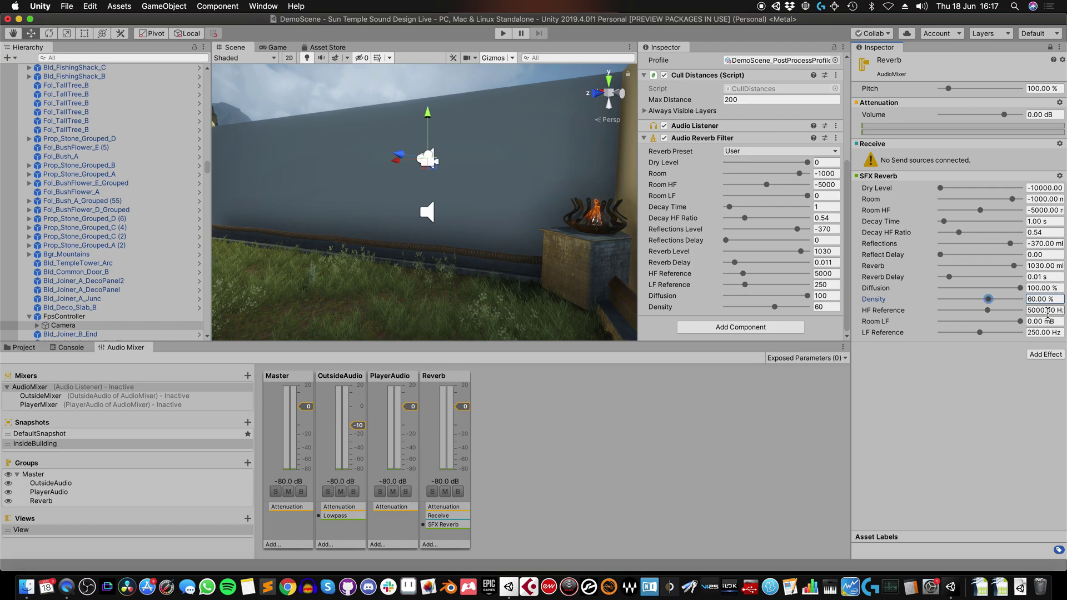
Enter 5000 Hz as the SFX Reverb's HF Reference and copy the effect settings to all snapshots
{"action": "left_click", "coordinate": [1043, 310]}
{"action": "type", "text": "5000"}
{"action": "key", "text": "Return"}
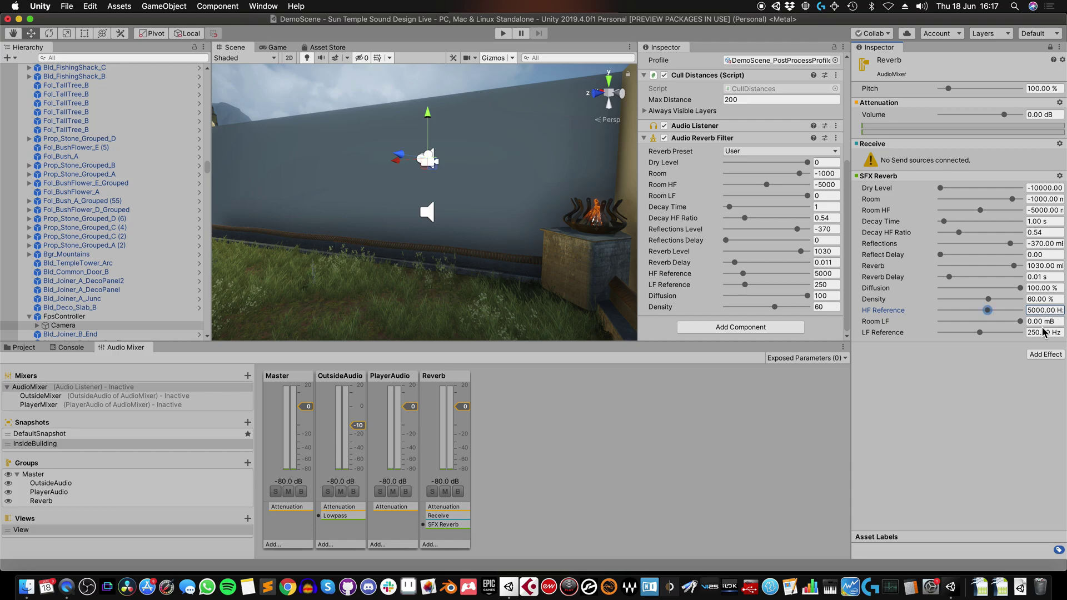
{"action": "left_click", "coordinate": [1045, 332]}
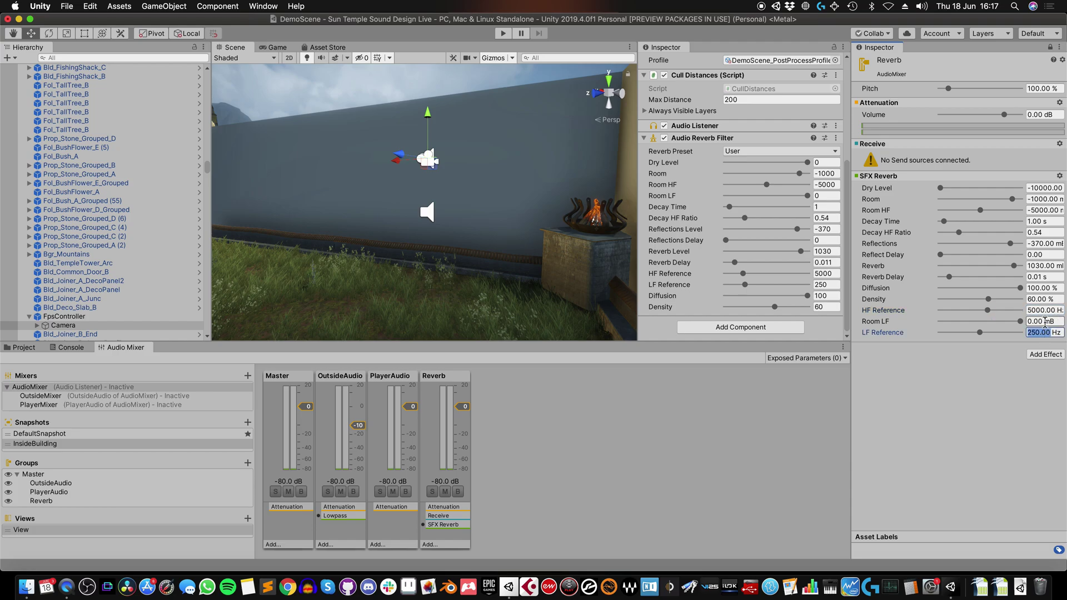
{"action": "key", "text": "Return"}
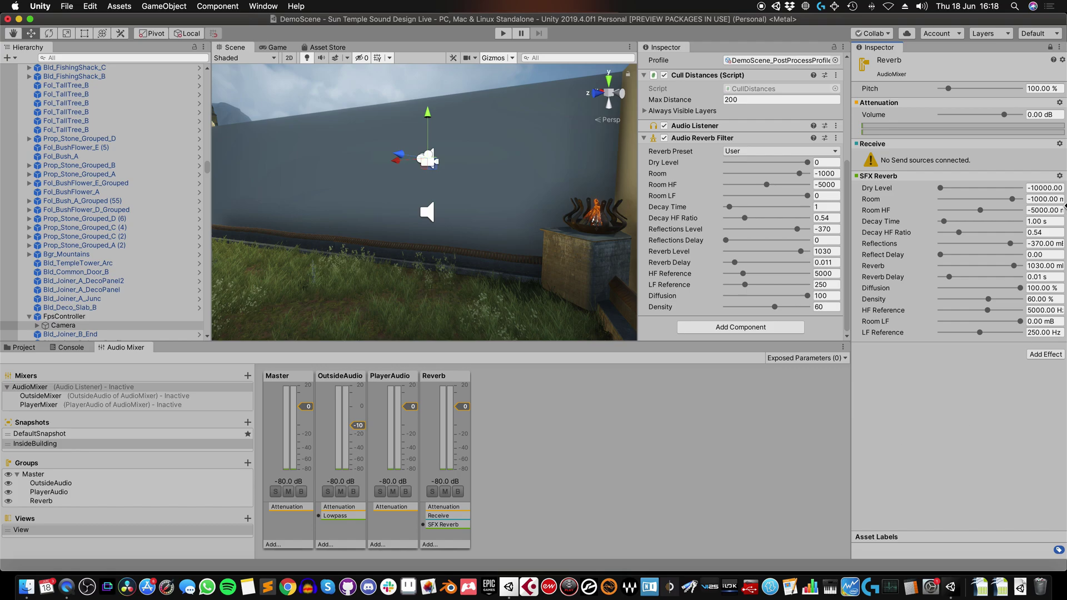
{"action": "left_click", "coordinate": [1060, 176]}
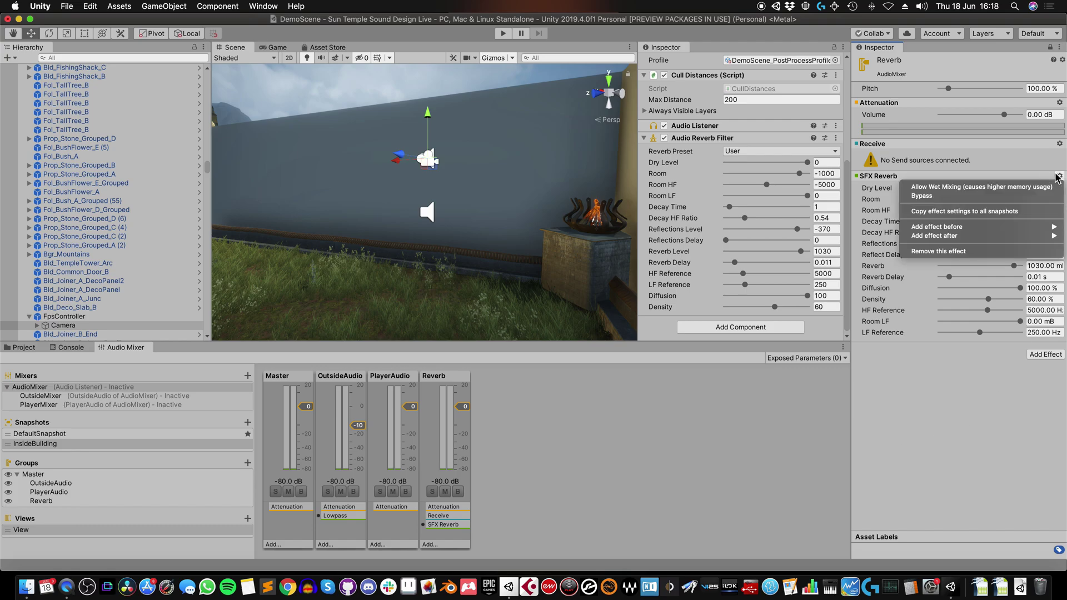
{"action": "left_click", "coordinate": [993, 216]}
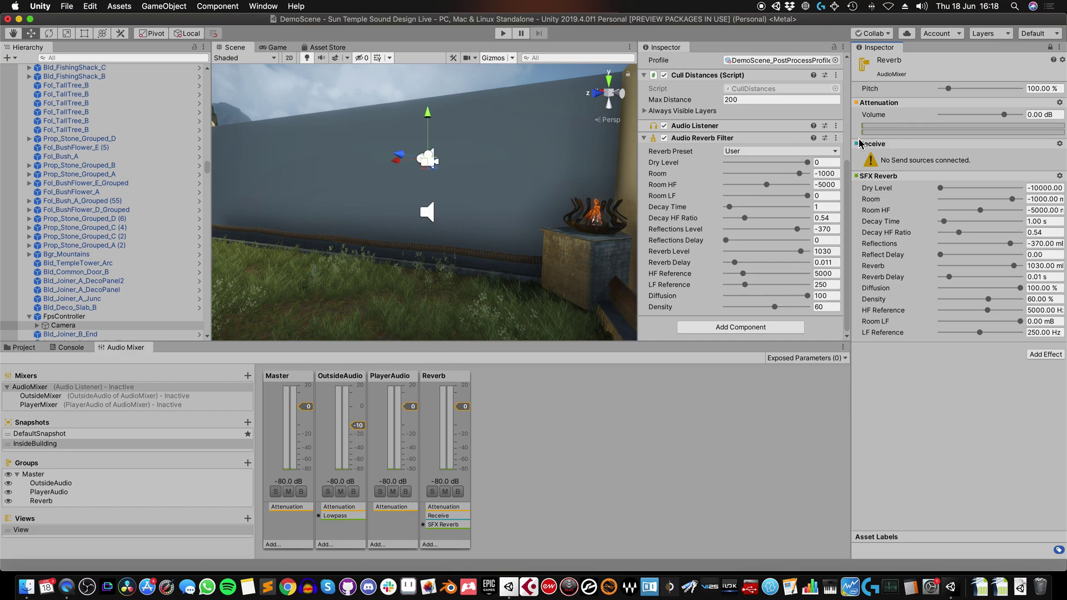
Remove the Audio Reverb Filter component from the Camera, then close the extra Inspector and unlock the remaining one
{"action": "left_click", "coordinate": [836, 138]}
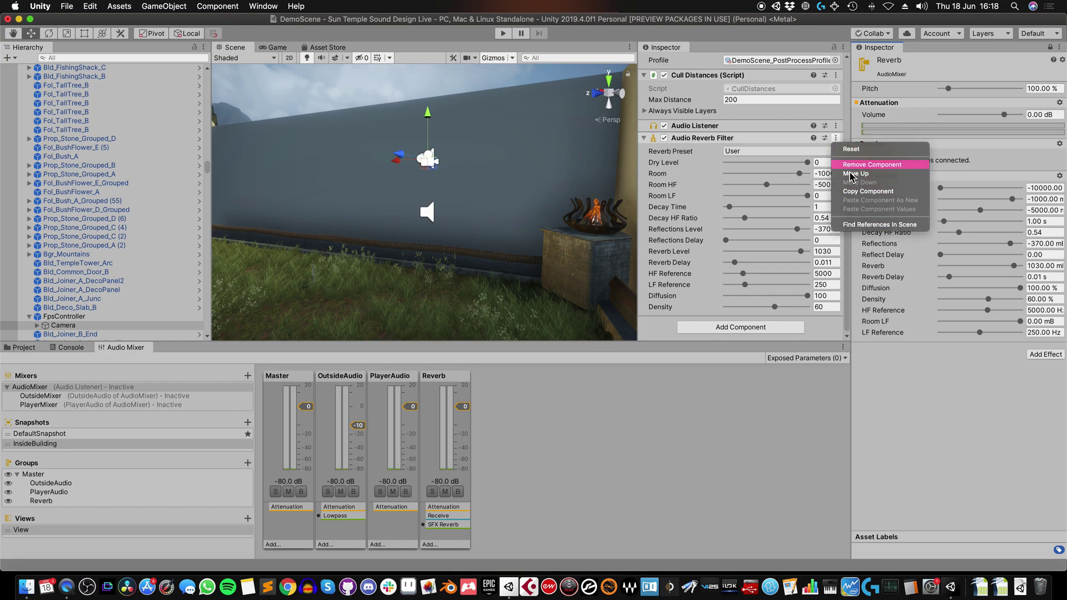
{"action": "left_click", "coordinate": [867, 164]}
{"action": "left_click", "coordinate": [843, 47]}
{"action": "mouse_move", "coordinate": [857, 149]}
{"action": "left_click", "coordinate": [863, 131]}
{"action": "left_click", "coordinate": [1050, 47]}
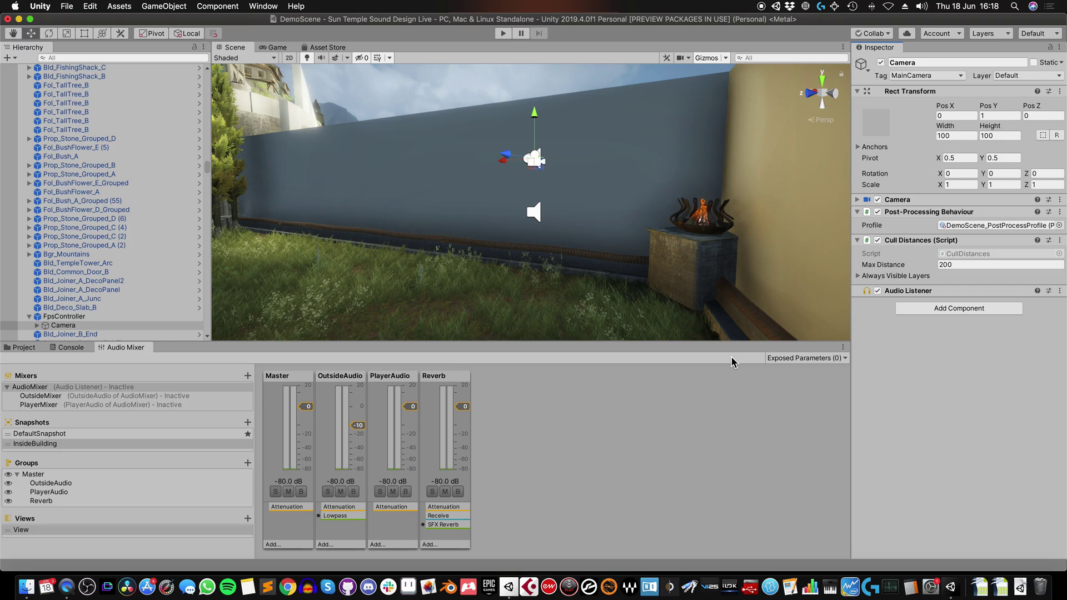
Add a Send effect to the PlayerAudio group and route it to Reverb\Receive
{"action": "left_click", "coordinate": [389, 524]}
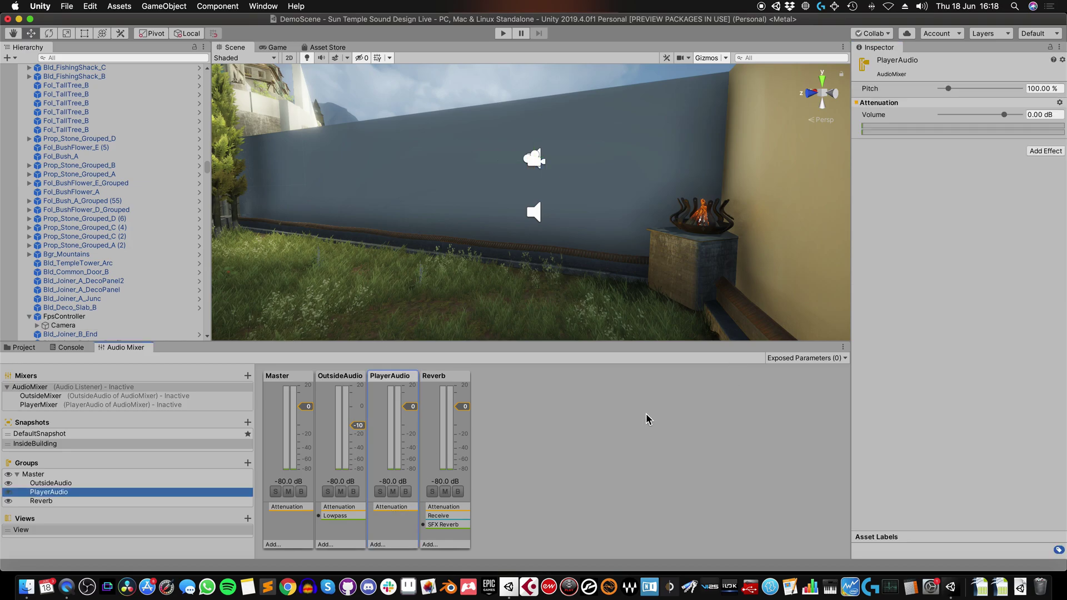
{"action": "left_click", "coordinate": [1046, 151]}
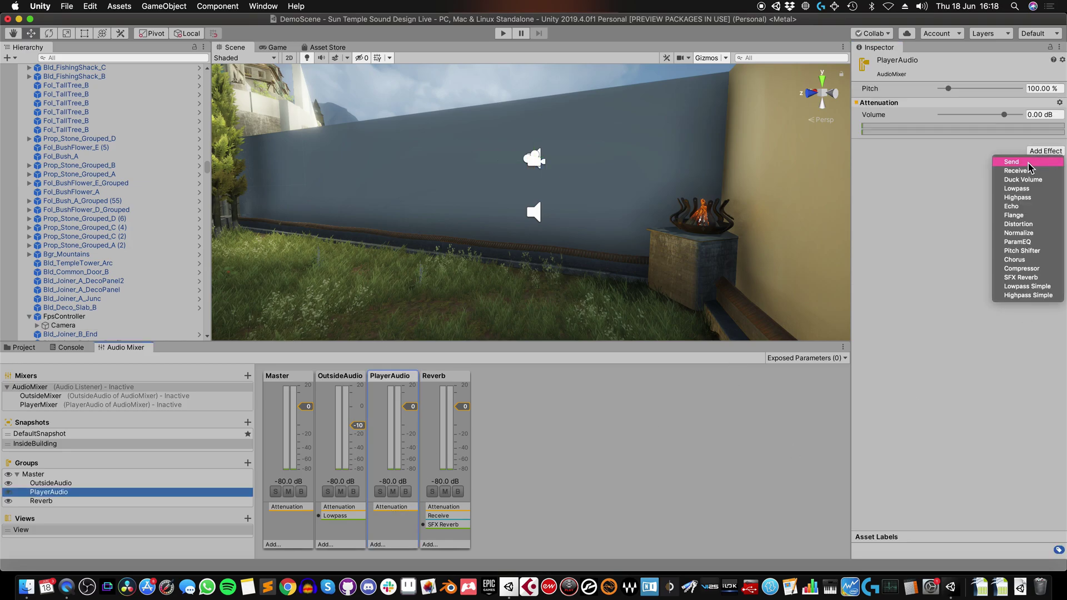
{"action": "left_click", "coordinate": [1031, 162]}
{"action": "left_click", "coordinate": [973, 156]}
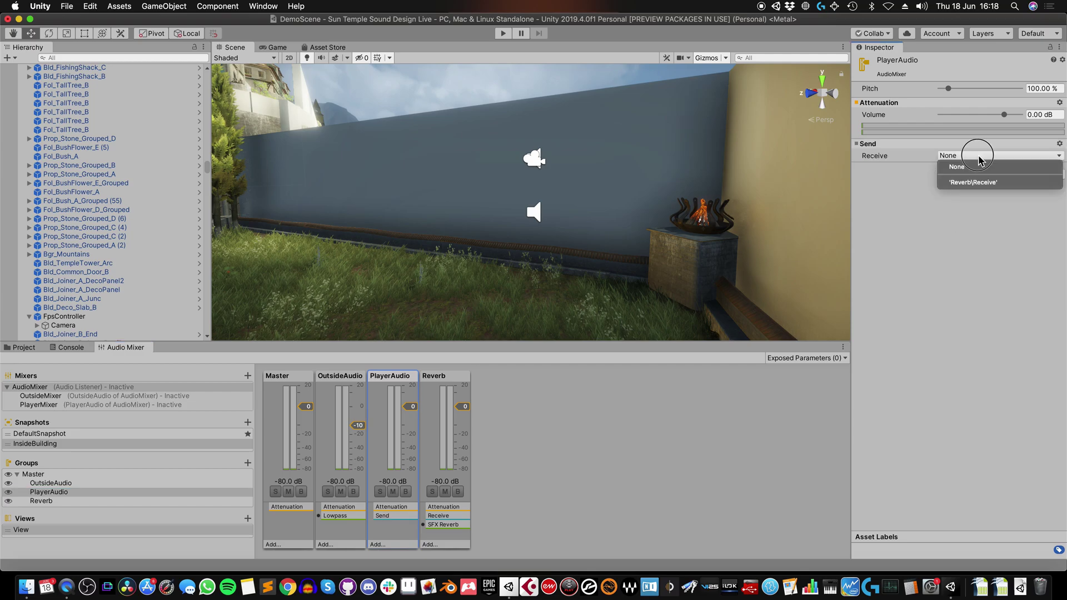
{"action": "left_click", "coordinate": [978, 182]}
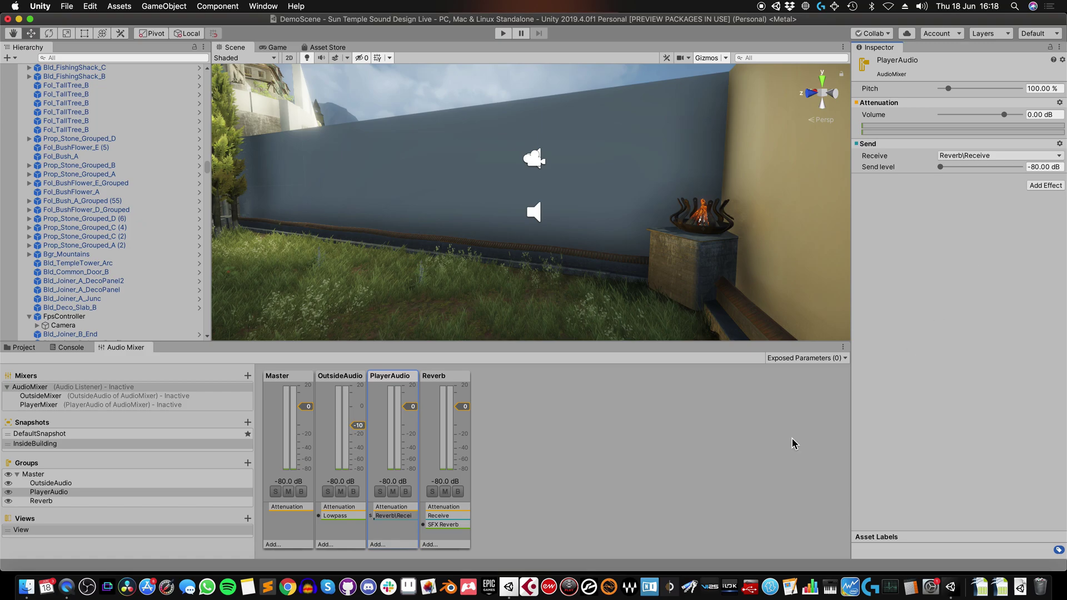
Set the PlayerAudio send level to 0 dB in the InsideBuilding snapshot and switch back to DefaultSnapshot
{"action": "left_click", "coordinate": [40, 445]}
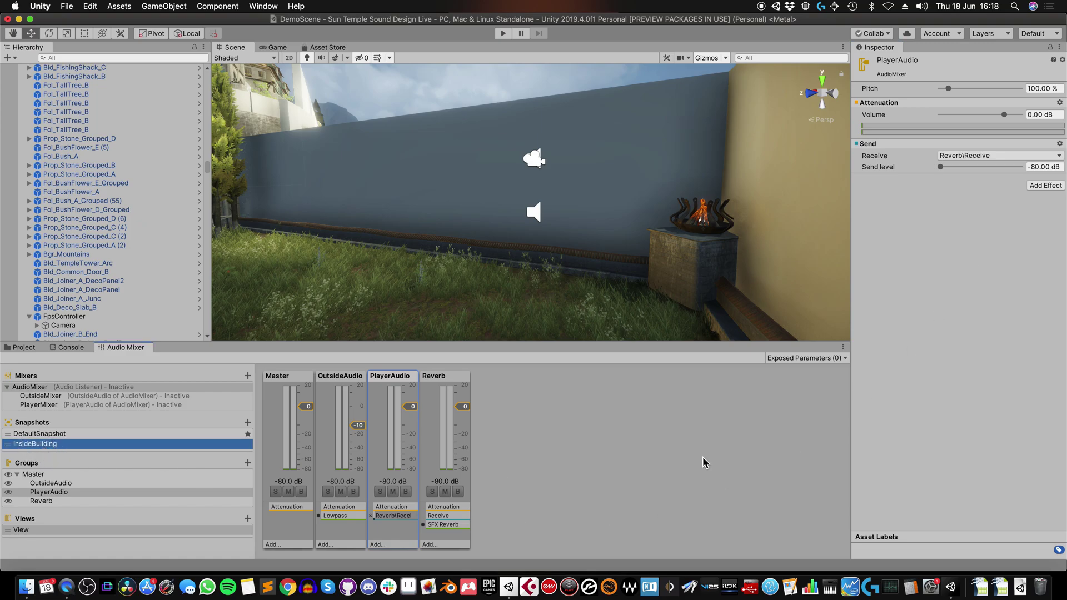
{"action": "left_click", "coordinate": [941, 167]}
{"action": "left_click_drag", "start_coordinate": [942, 167], "coordinate": [1020, 167]}
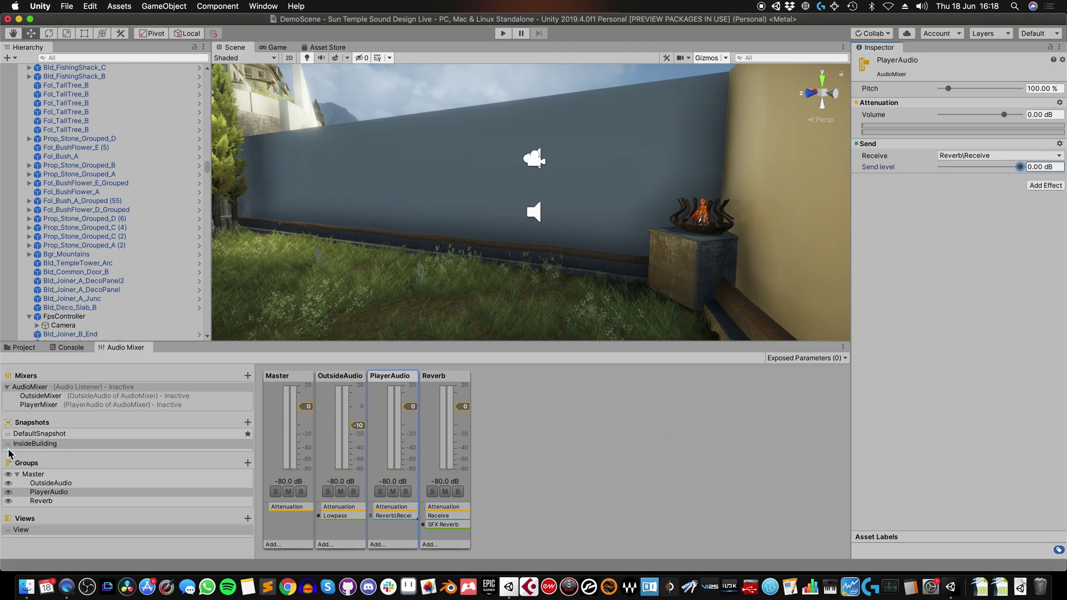
{"action": "left_click", "coordinate": [55, 434]}
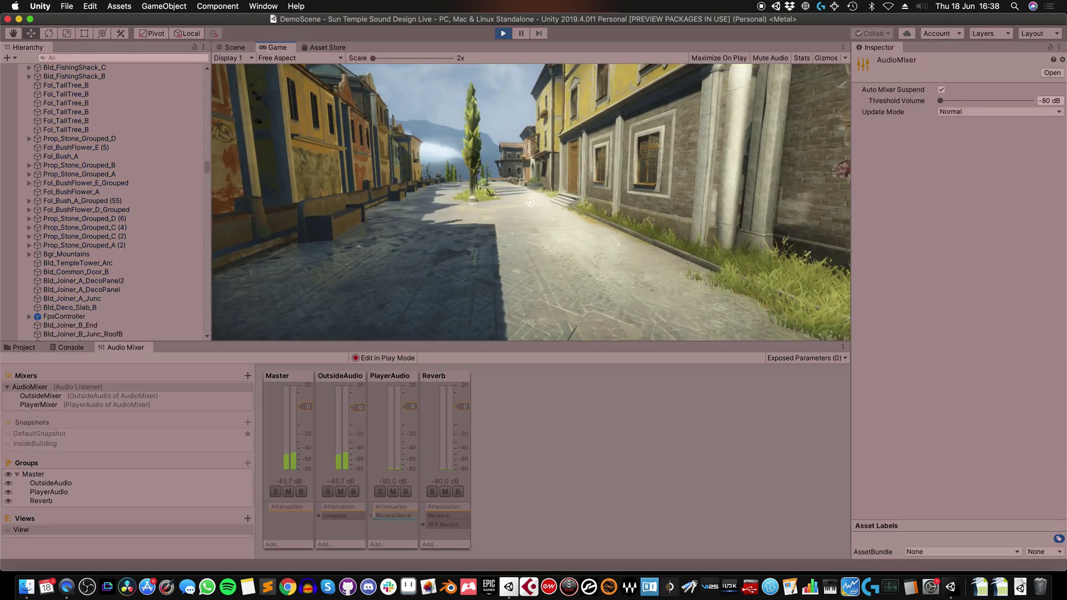
Walk from the street through the door into the building in play mode to hear the snapshot's reverb
{"action": "key", "text": "w"}
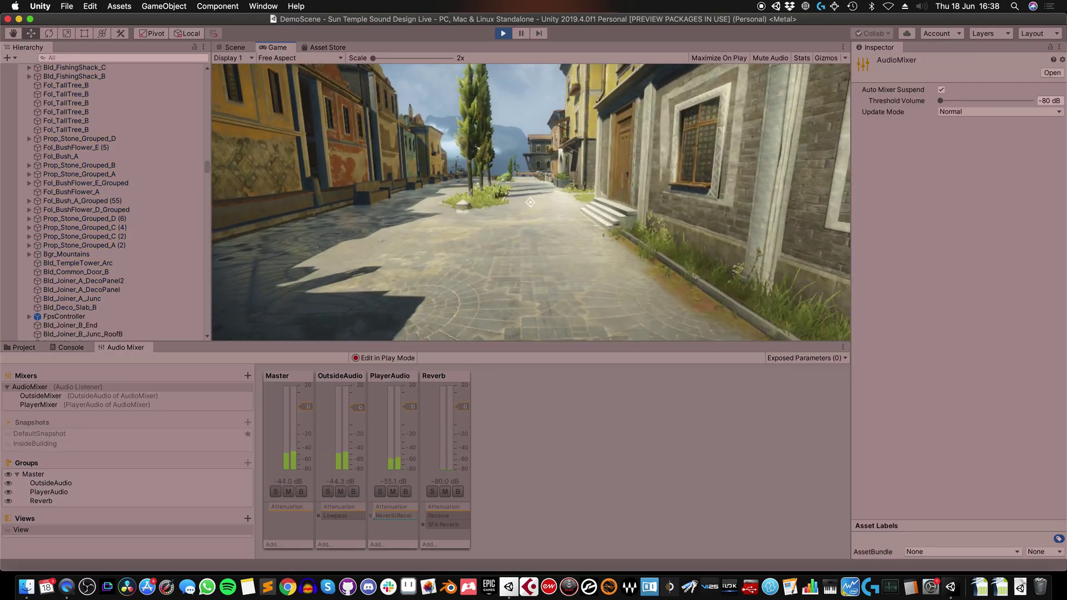
{"action": "key", "text": "w"}
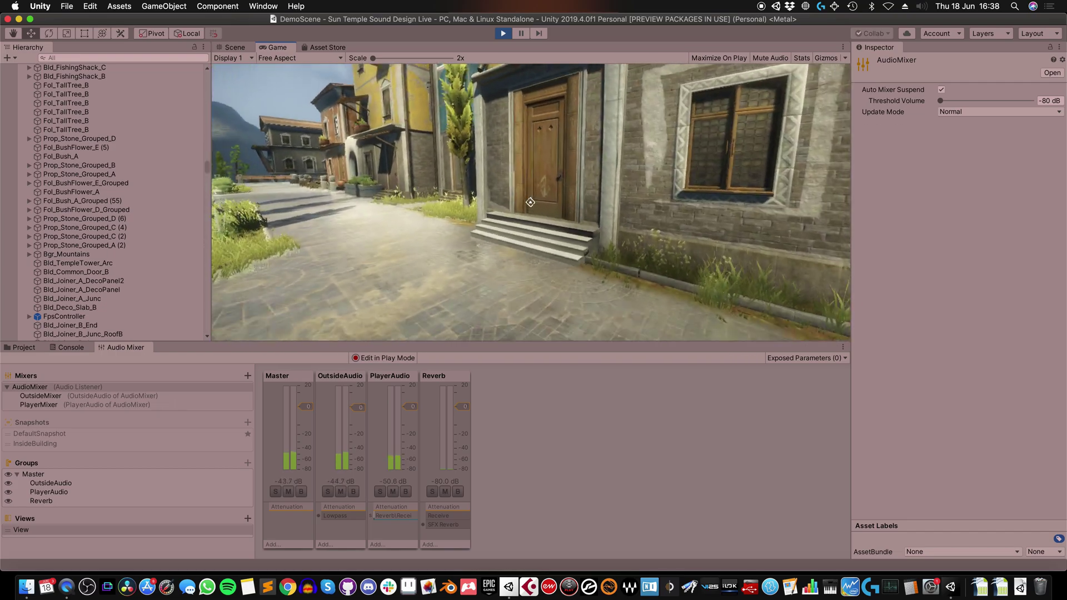
{"action": "key", "text": "w"}
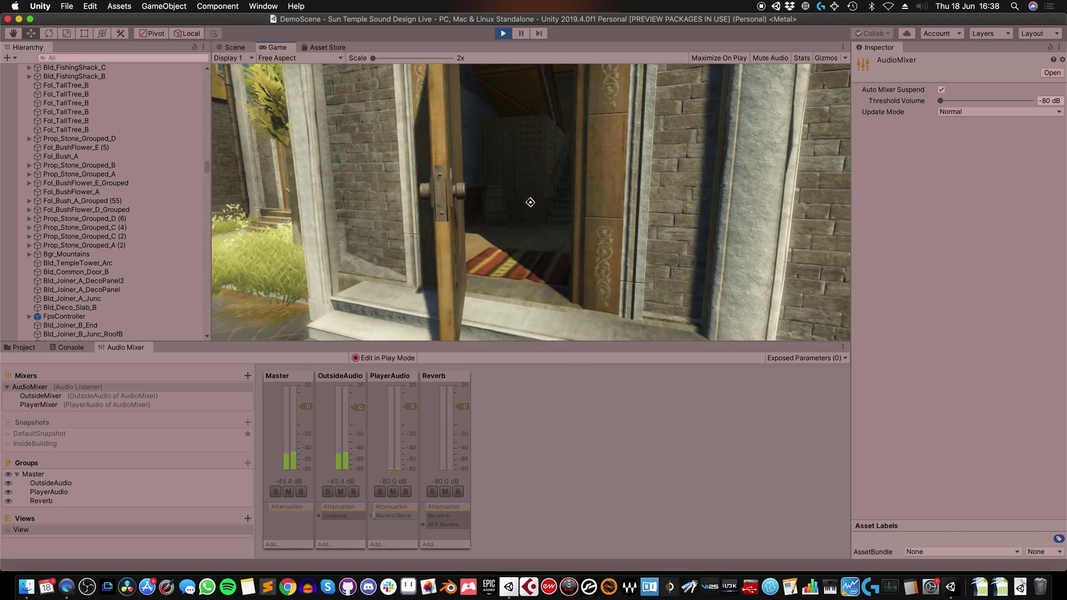
{"action": "key", "text": "w"}
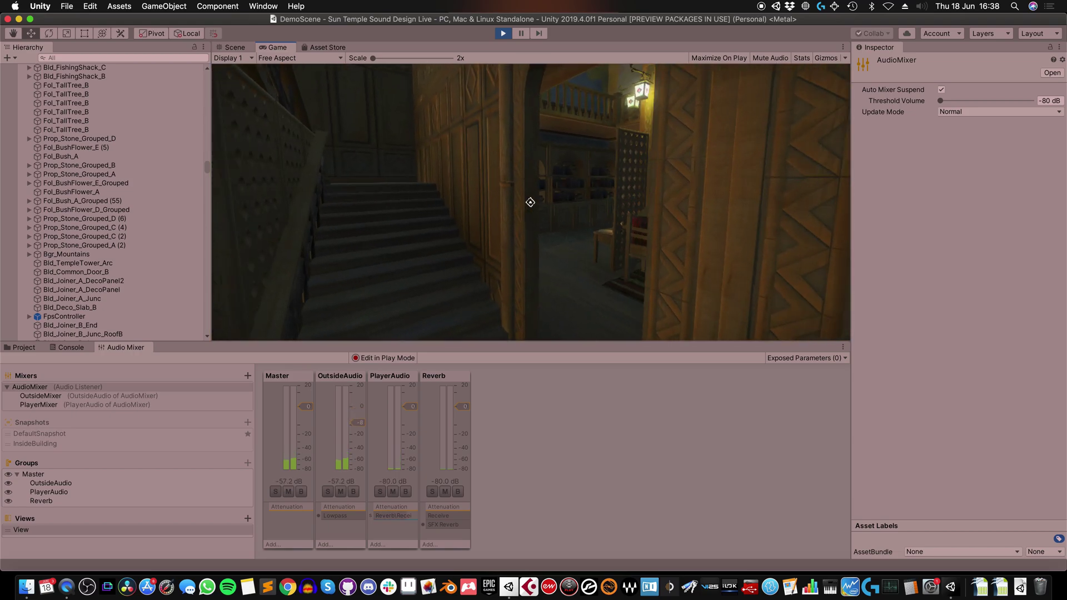
{"action": "key", "text": "w"}
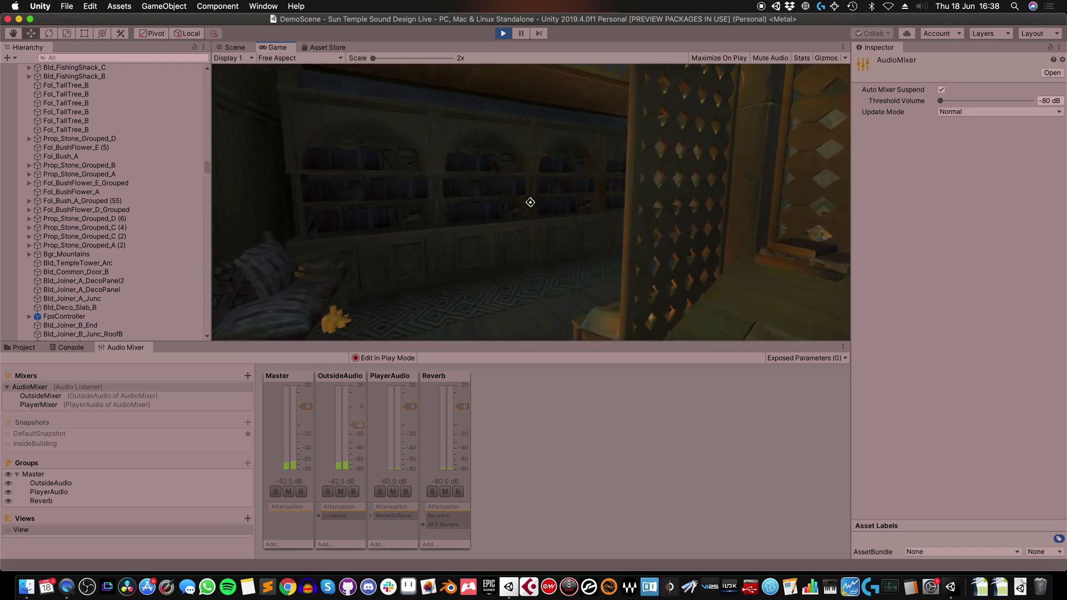
{"action": "key", "text": "w"}
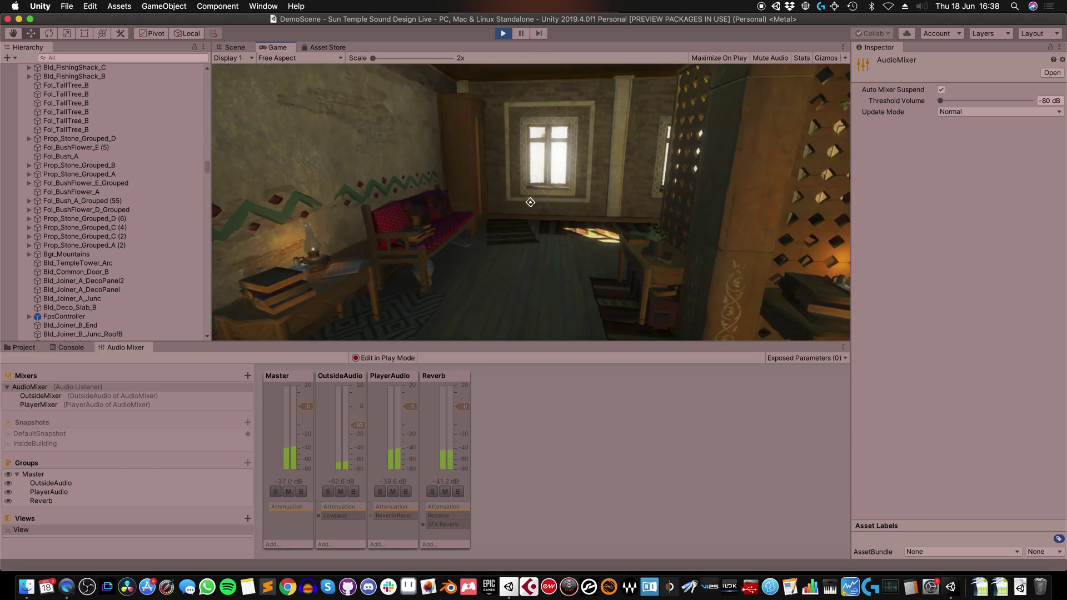